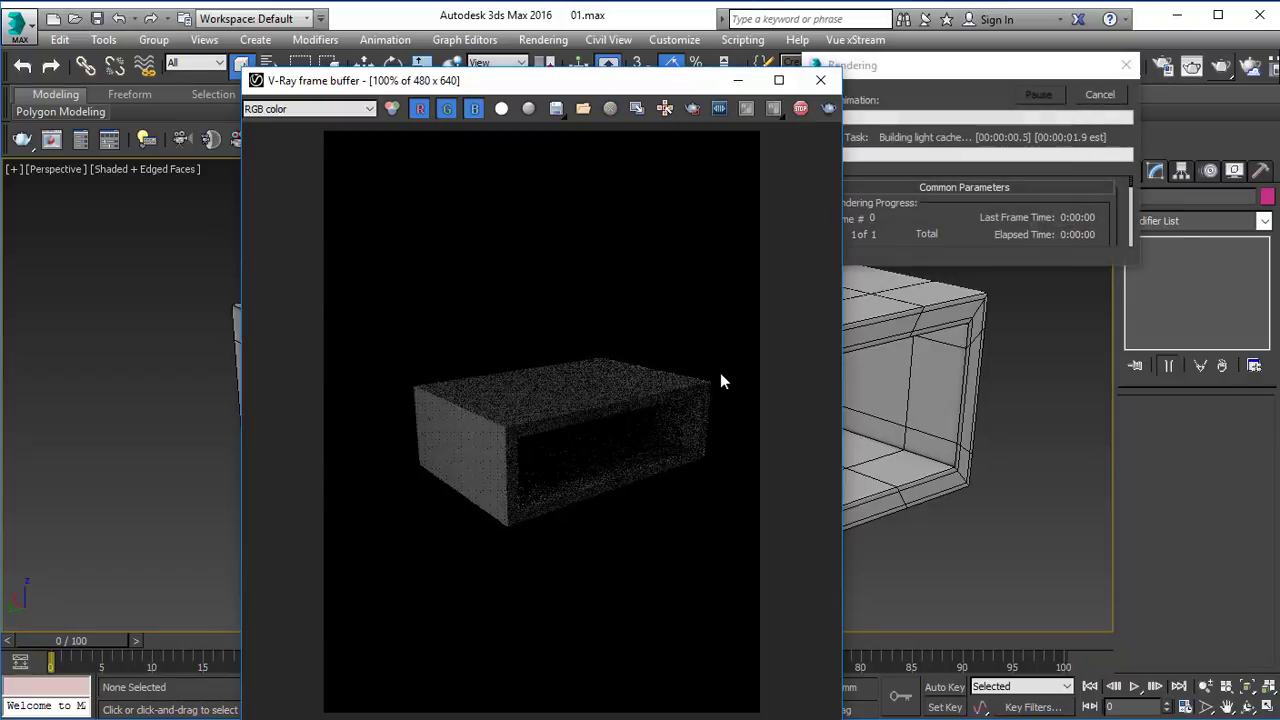
Cancel the running test render and close the V-Ray frame buffer.
left_click(1097, 97)
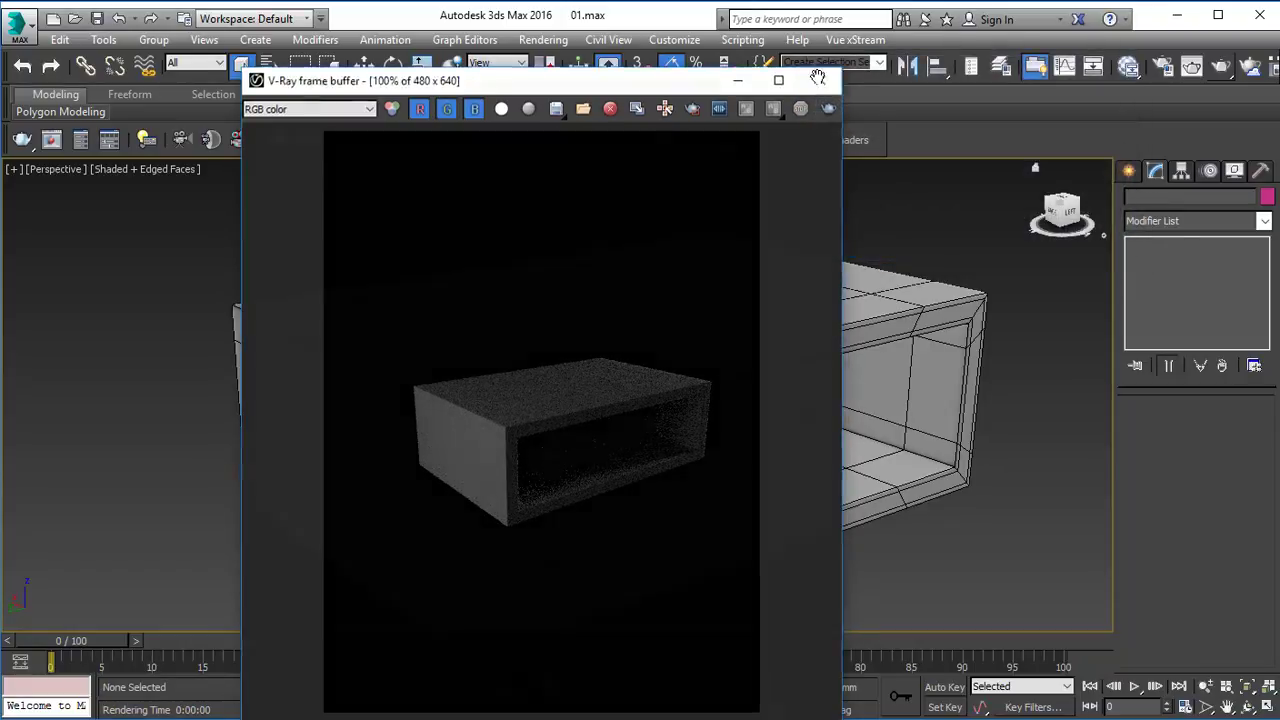
left_click(820, 80)
middle_click_drag(805, 375, 721, 439, "alt")
Add an Unwrap UVW modifier to the box between its Editable Poly base and TurboSmooth.
left_click(577, 349)
middle_click_drag(577, 349, 630, 395, "alt")
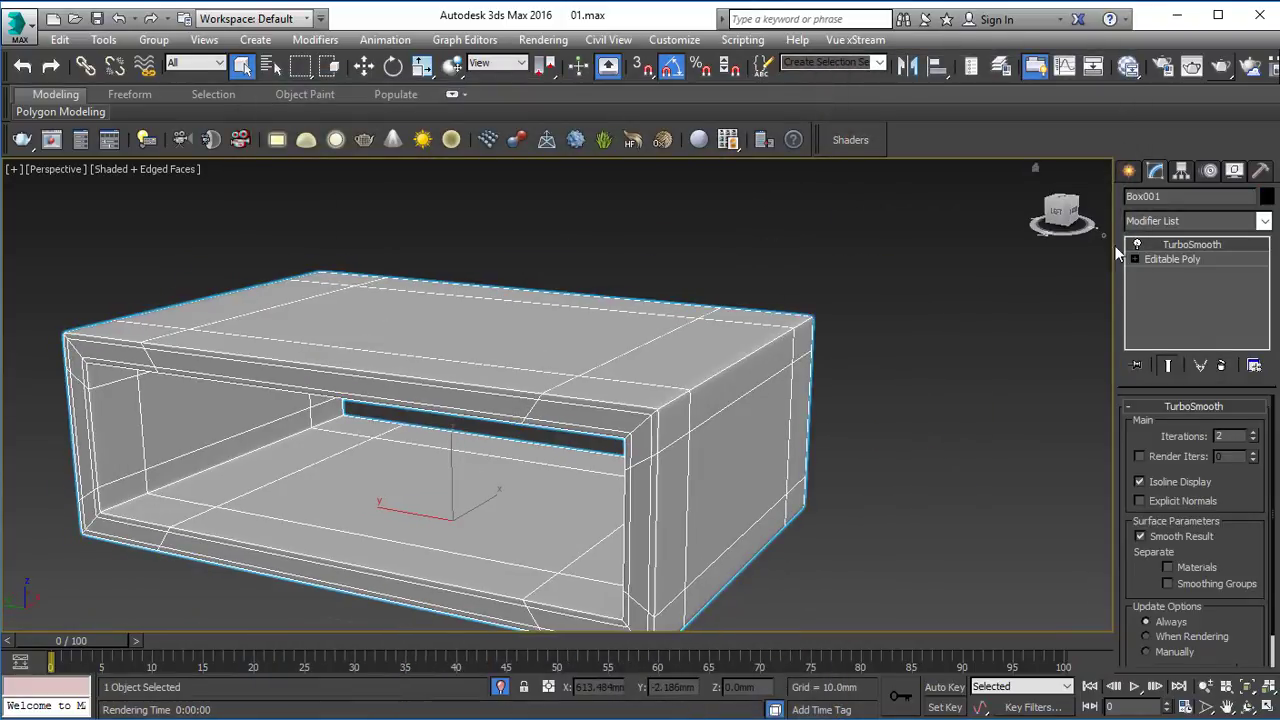
left_click(1180, 259)
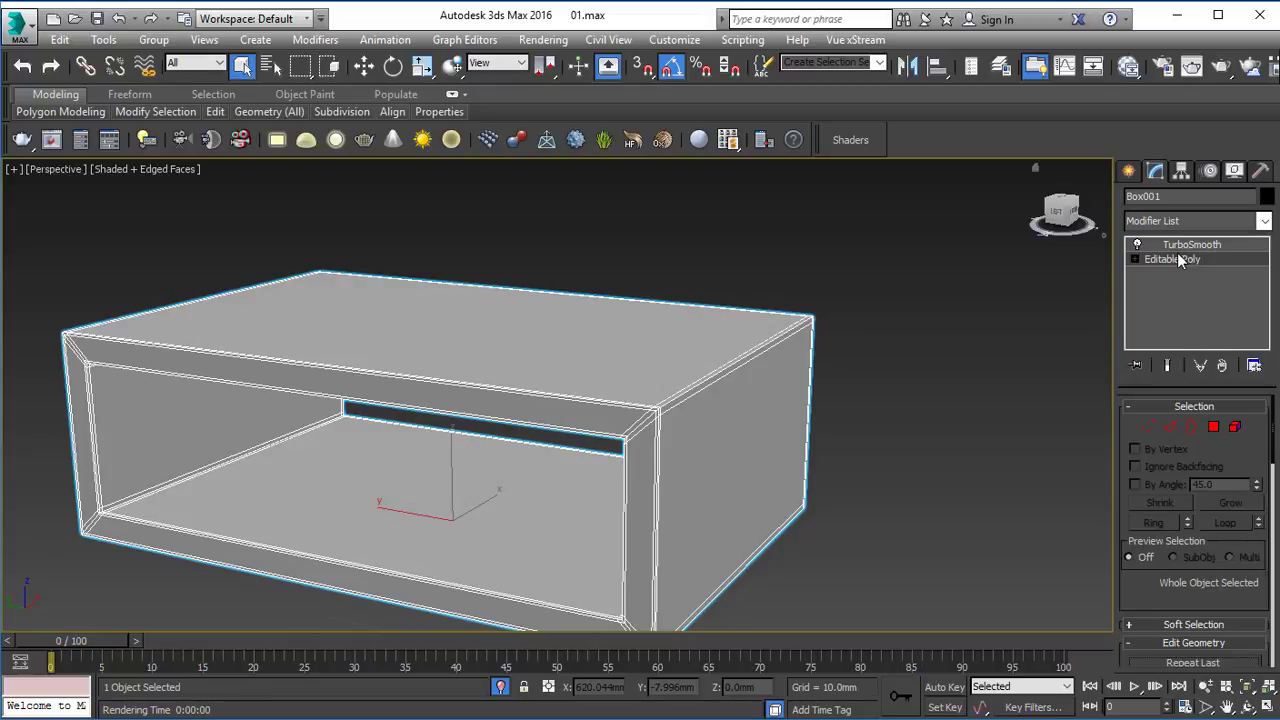
left_click(1228, 222)
key("u")
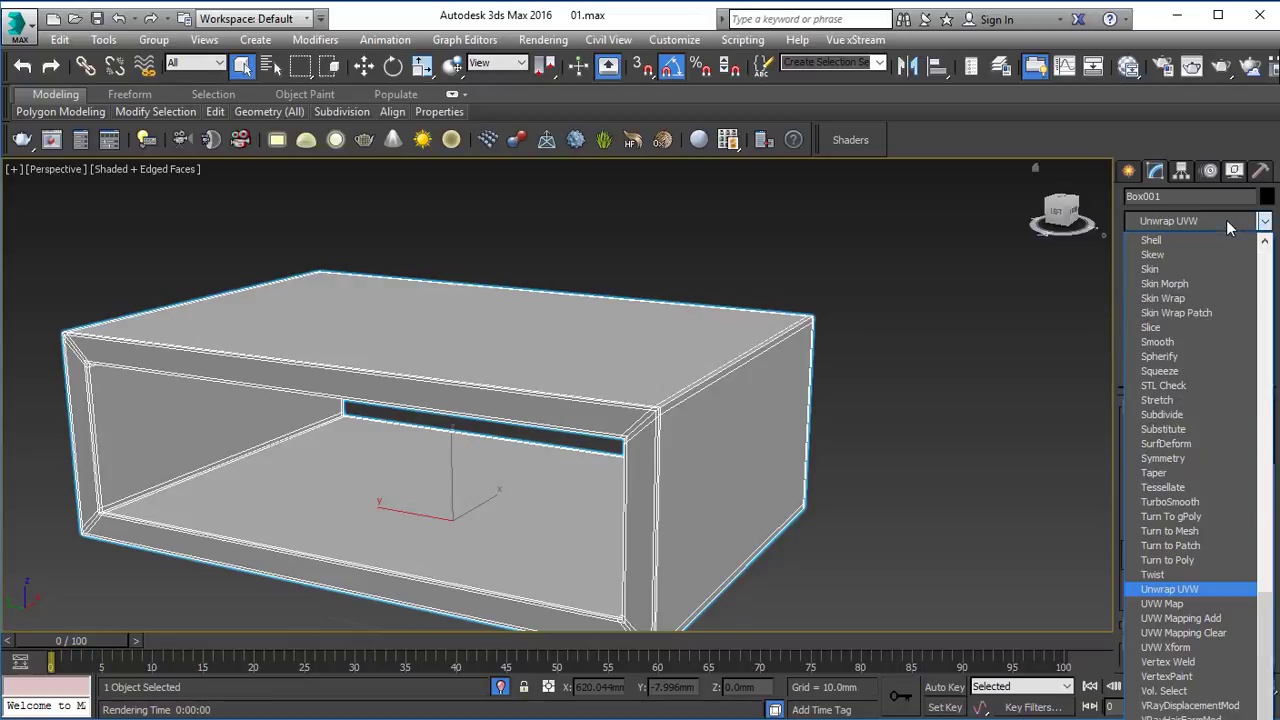
left_click(1168, 589)
Flatten all the box's polygons into separate UV pieces in the UV editor and close it.
left_click(1194, 617)
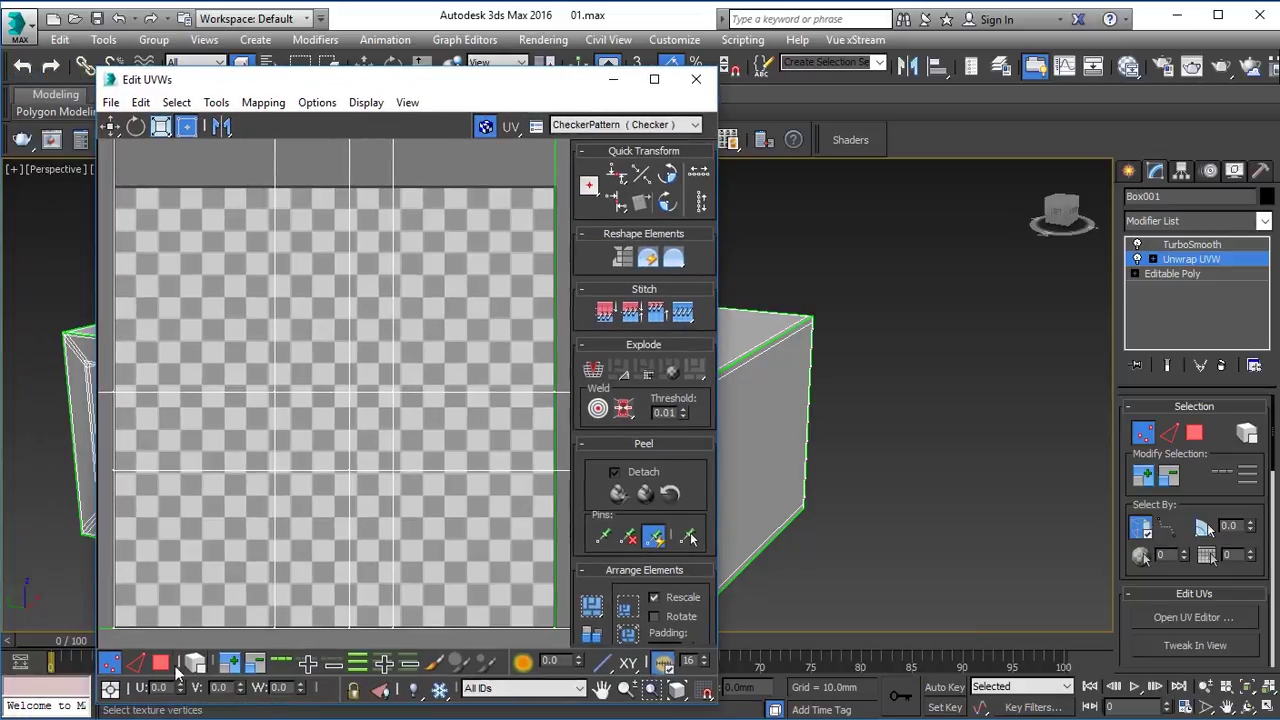
left_click(161, 663)
key("ctrl+a")
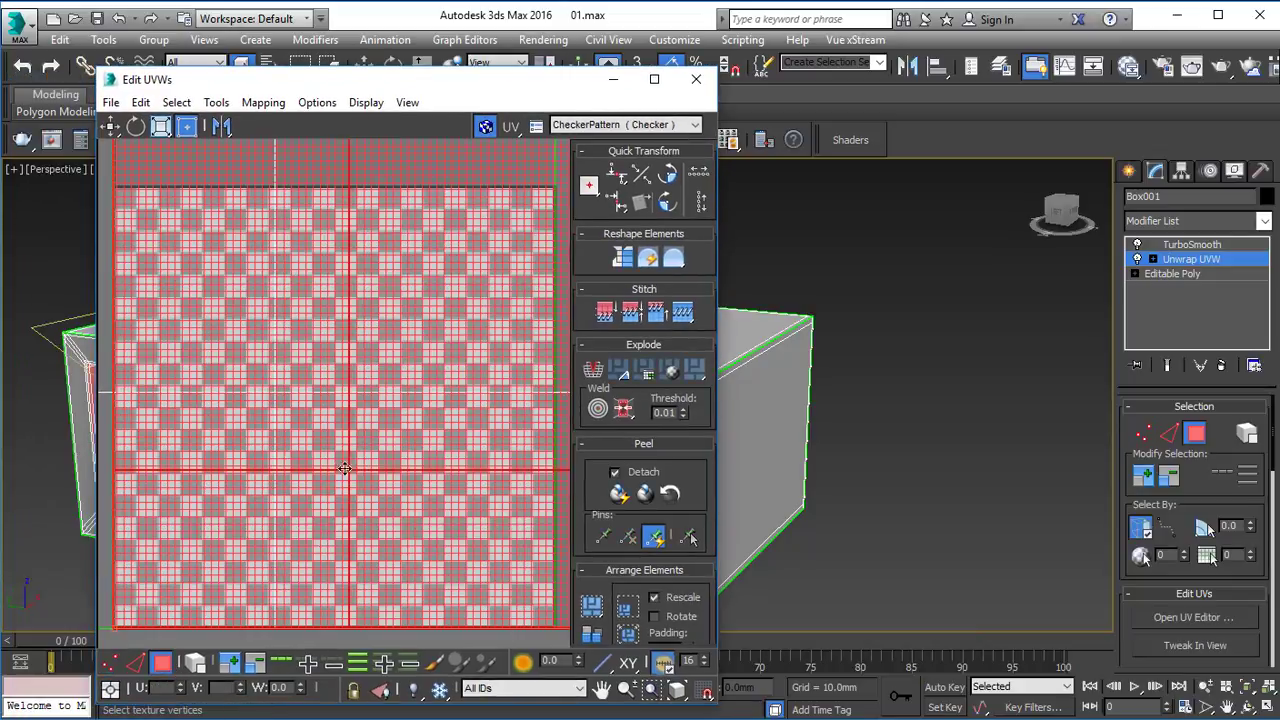
left_click(703, 368)
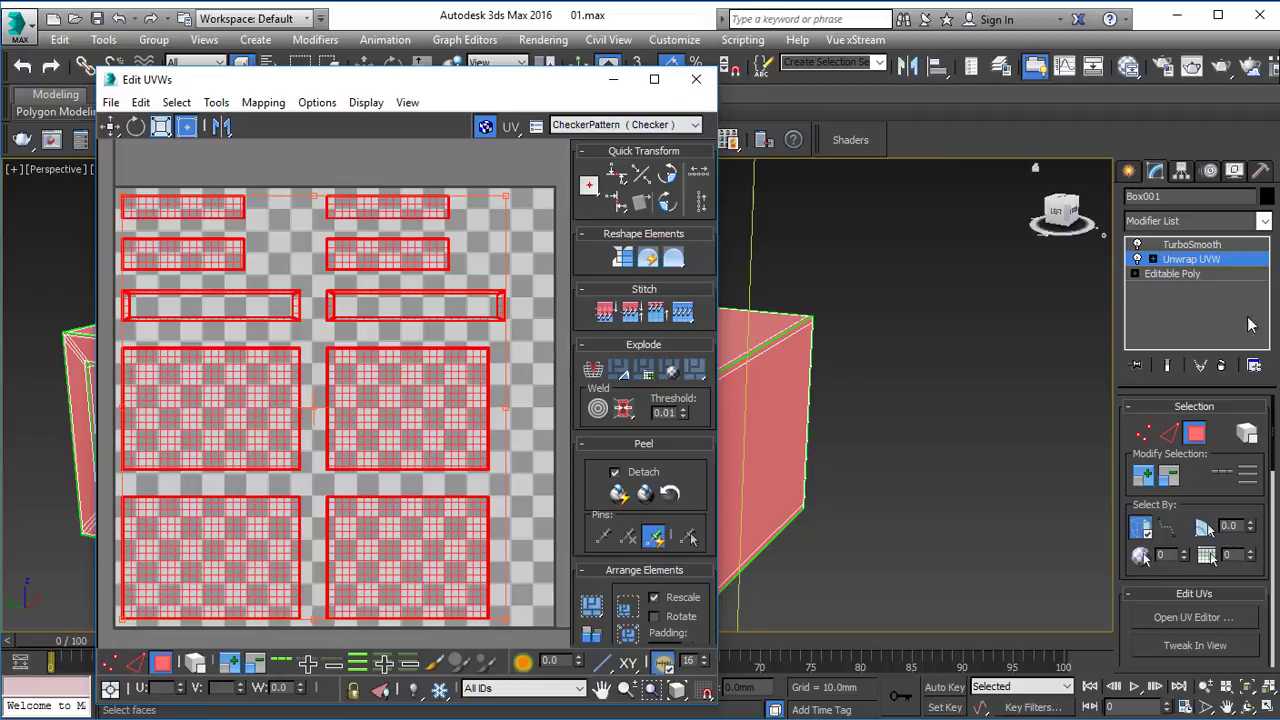
left_click(1210, 262)
left_click(696, 79)
left_click(835, 393)
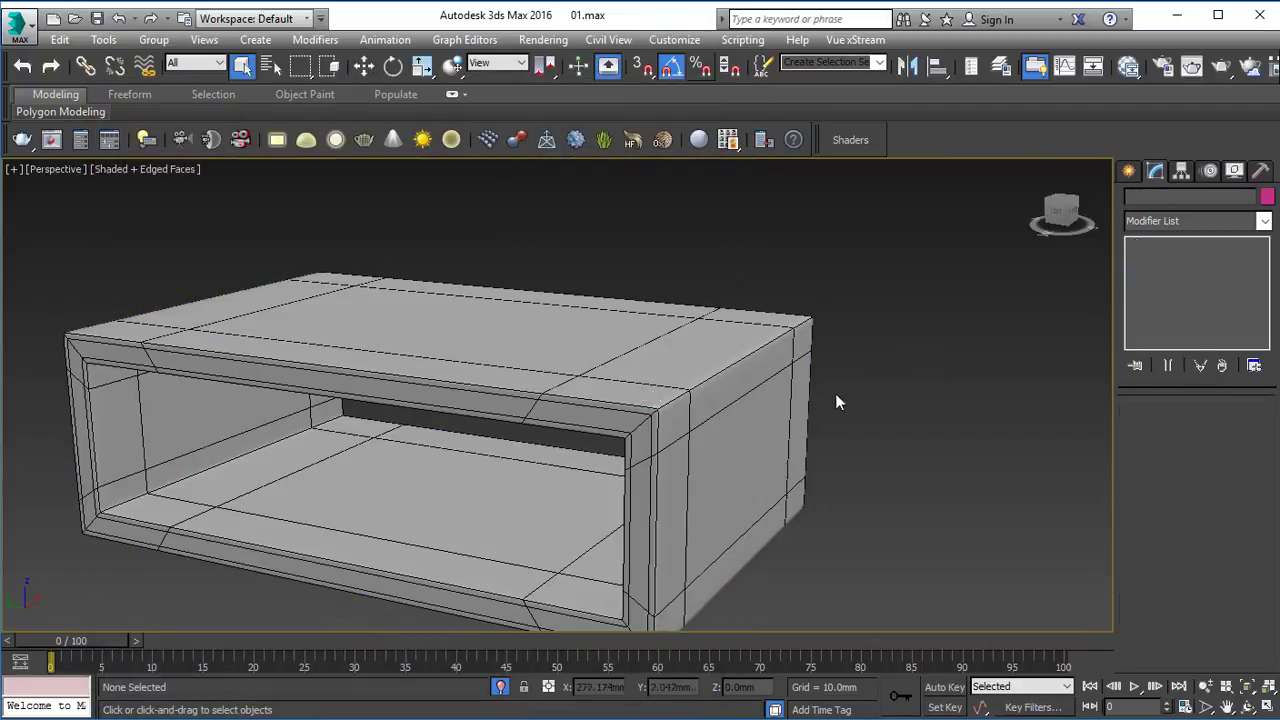
Move the Unwrap UVW modifier above TurboSmooth in the box's modifier stack.
middle_click_drag(625, 384, 640, 367)
left_click(640, 367)
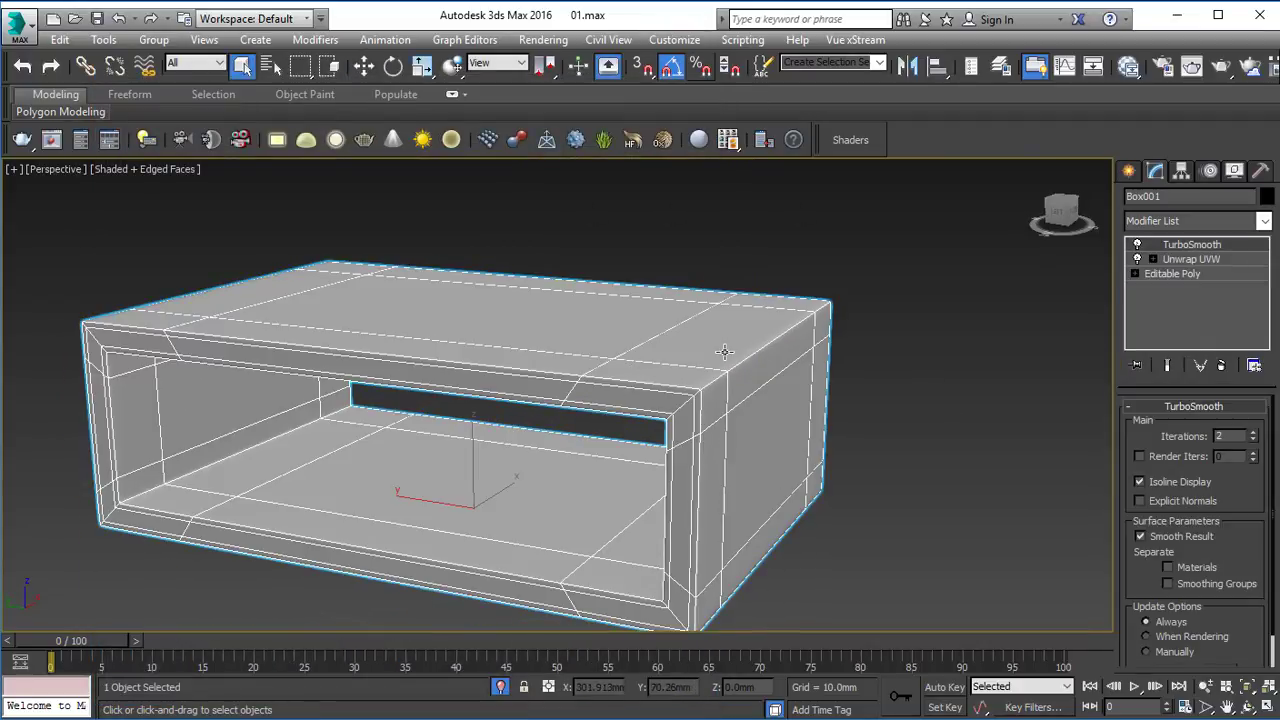
mouse_move(568, 428)
middle_mouse_down("alt")
mouse_move(500, 423)
mouse_move(563, 423)
mouse_move(560, 438)
middle_mouse_up("alt")
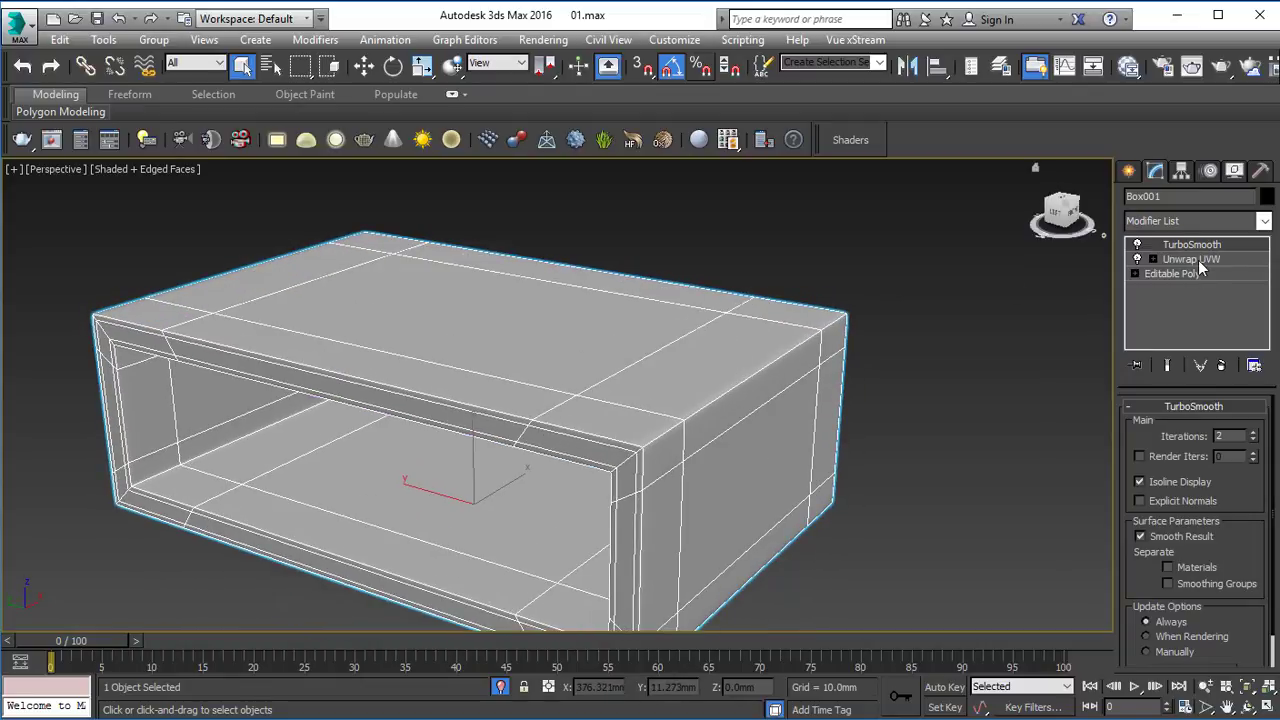
left_click(1021, 223)
middle_click_drag(685, 380, 512, 458, "alt")
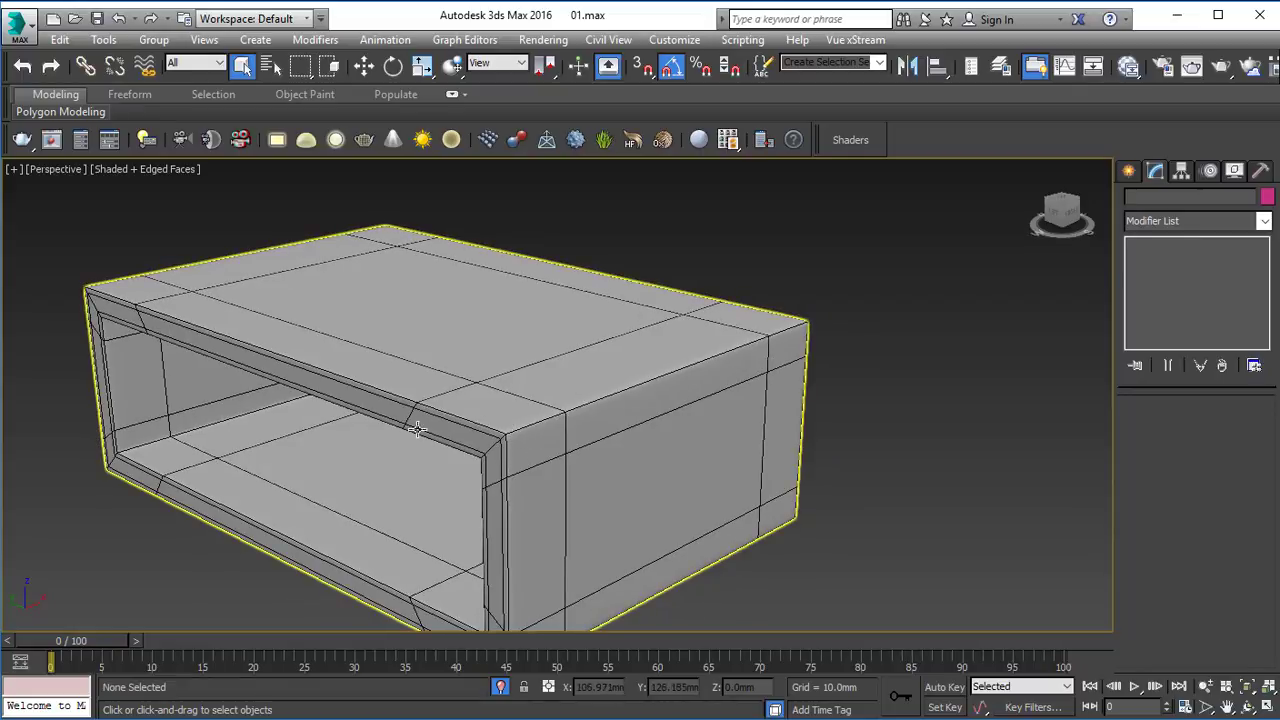
middle_click_drag(424, 423, 388, 423, "alt")
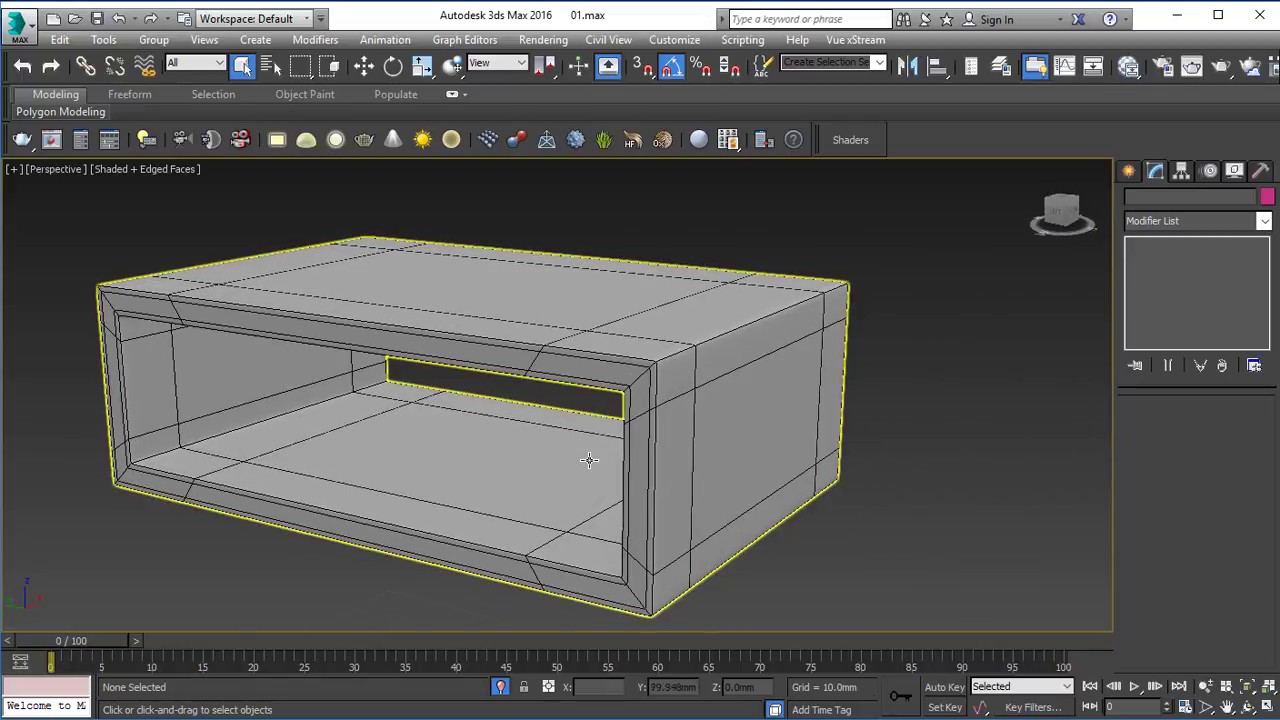
middle_click_drag(588, 460, 695, 405, "alt")
left_click(714, 401)
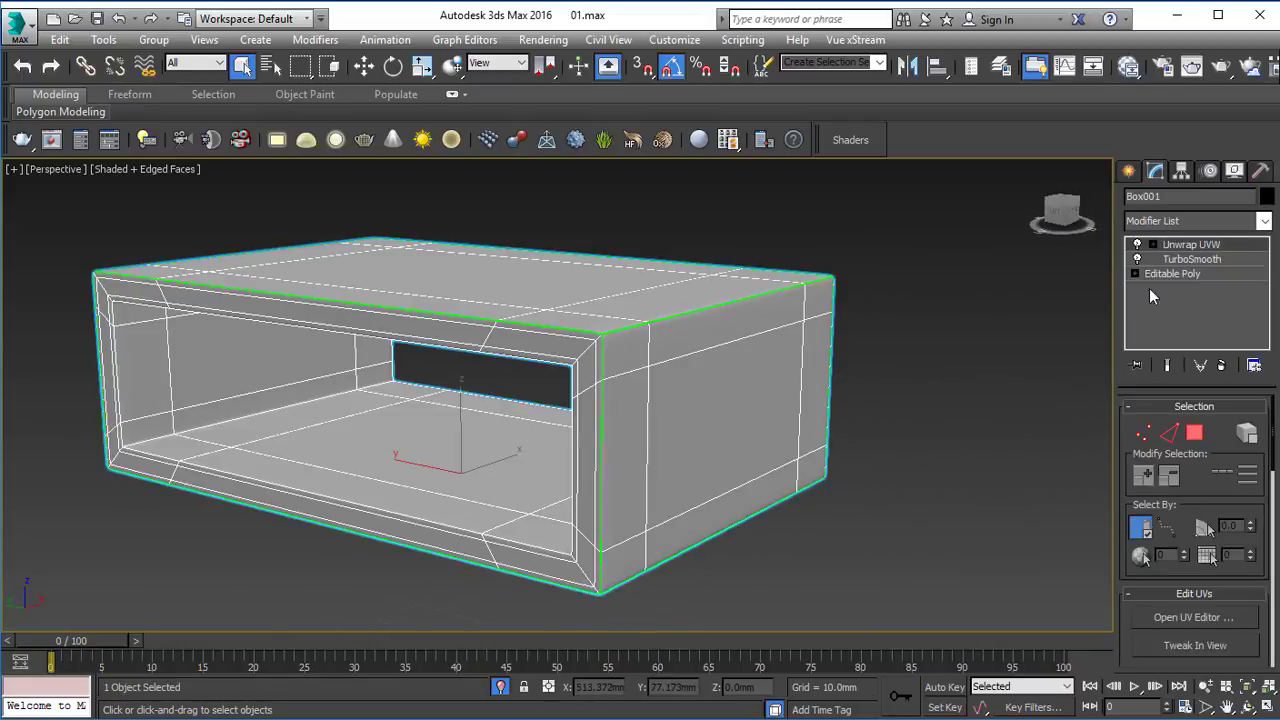
left_click(944, 354)
middle_click_drag(760, 345, 655, 335, "alt")
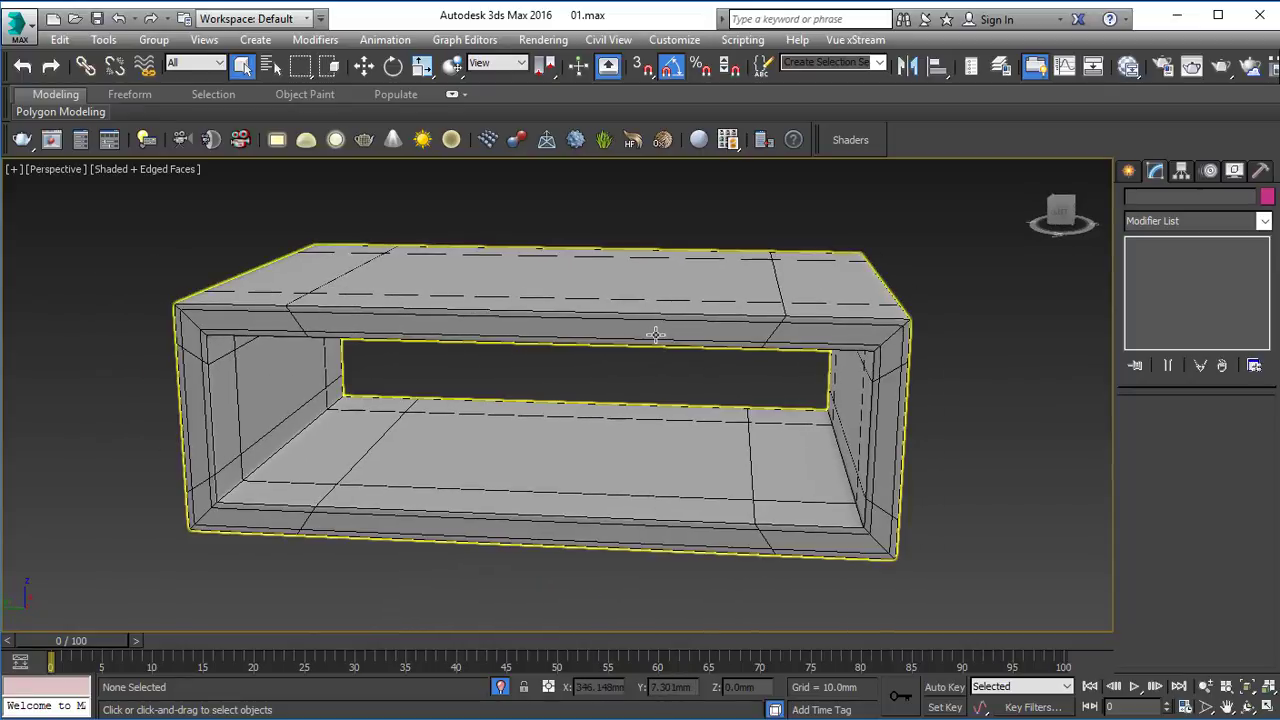
Create a new VRayMtl in the Slate Material Editor and name it Wood.
key("m")
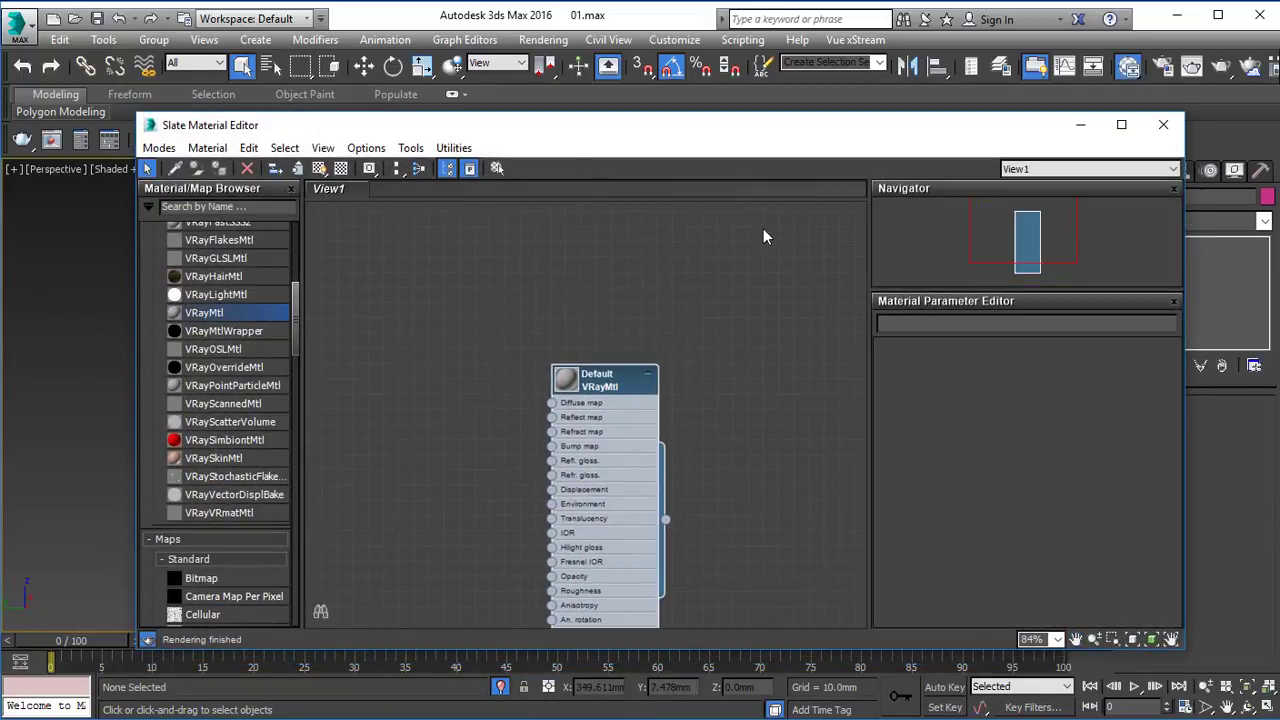
left_click(702, 258)
left_click_drag(559, 112, 596, 60)
middle_click_drag(566, 178, 500, 384)
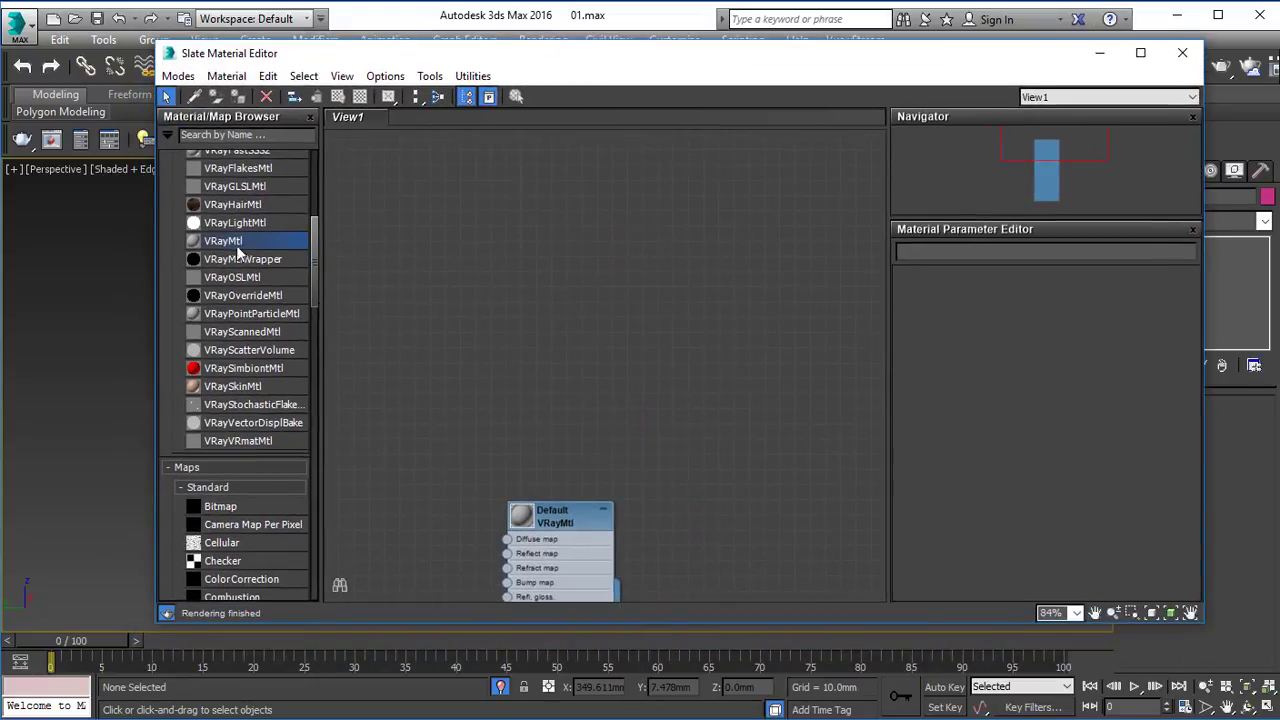
left_click_drag(508, 225, 641, 166)
middle_click_drag(682, 182, 684, 199)
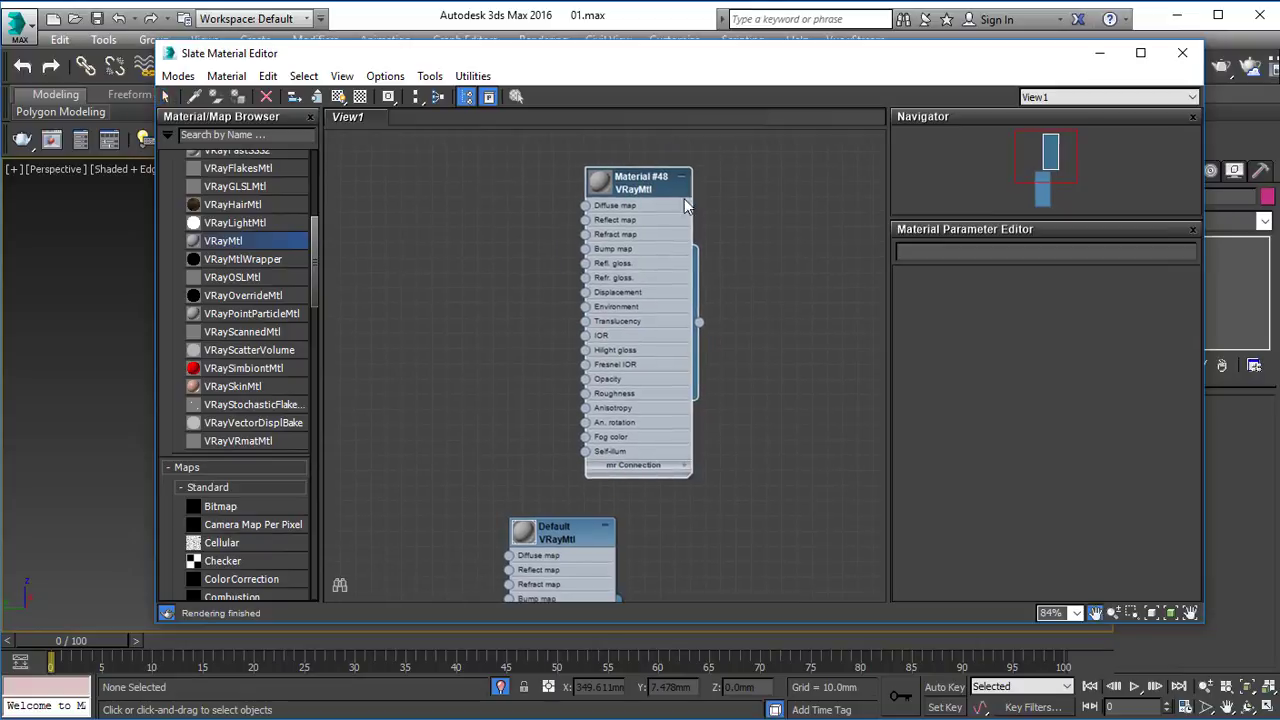
double_click(684, 198)
type("Wood")
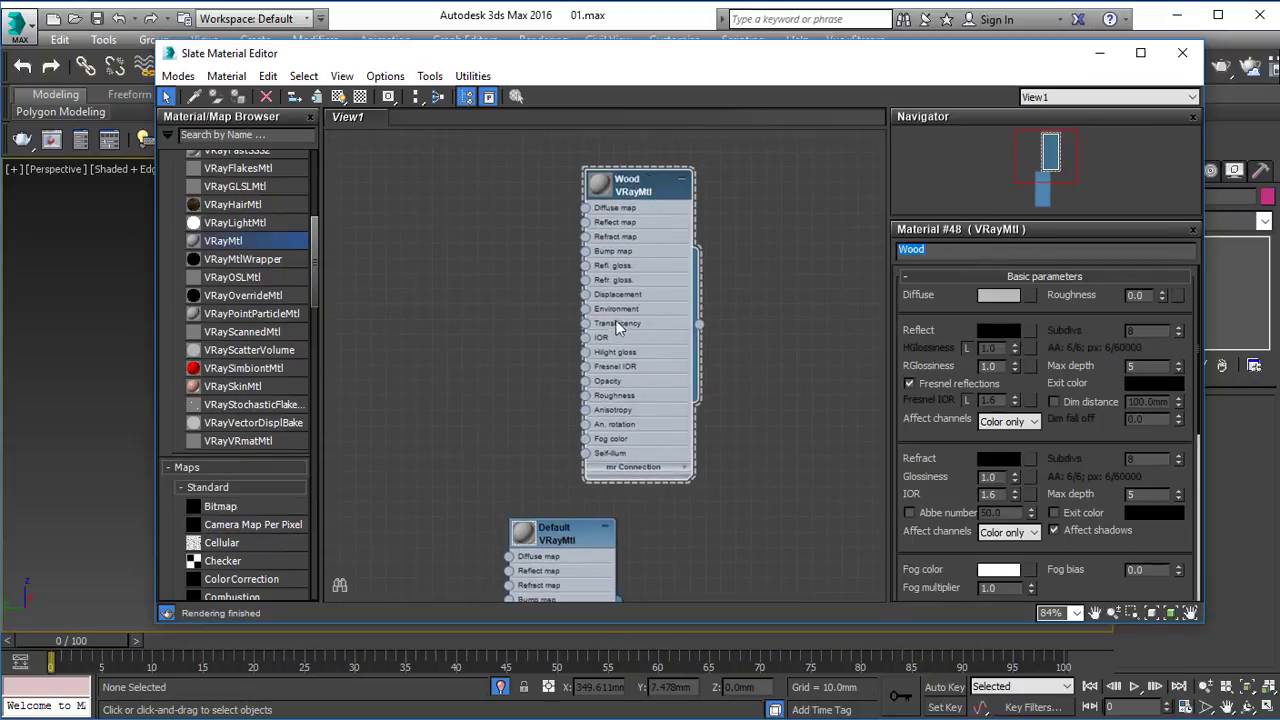
left_click(772, 245)
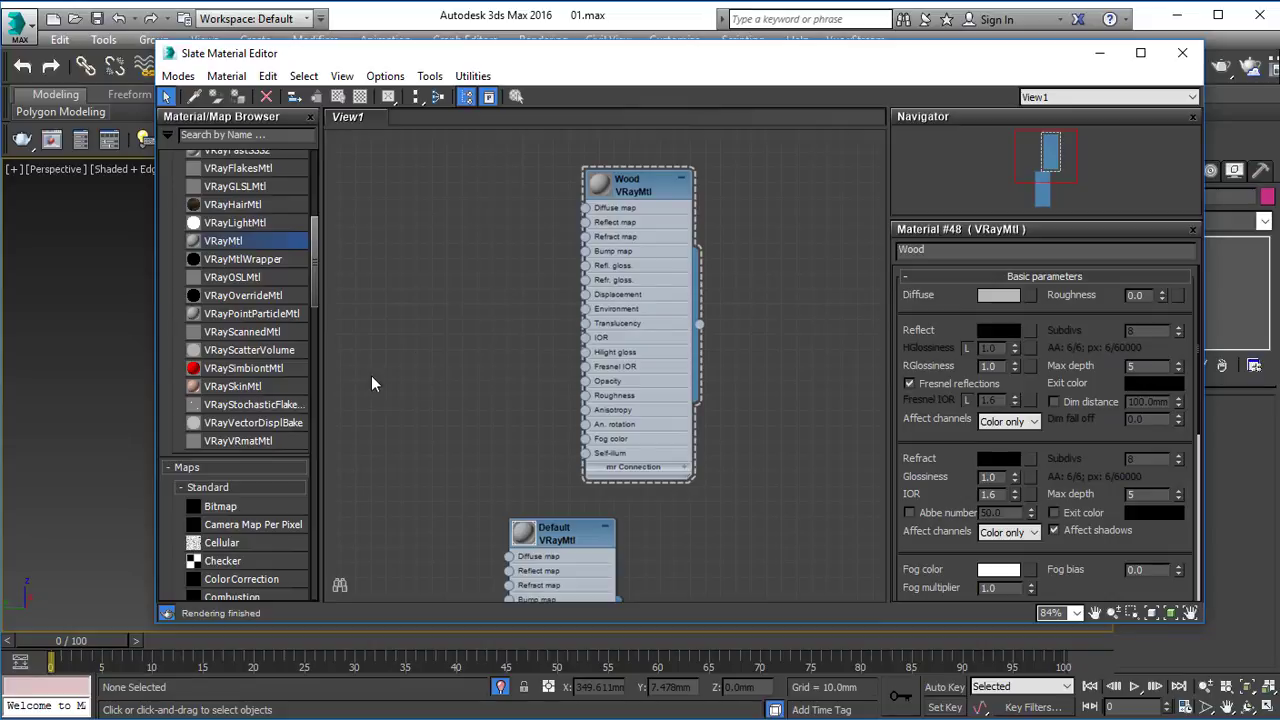
Look over the wood texture images in the Textures > Wood folder in File Explorer.
left_click(581, 718)
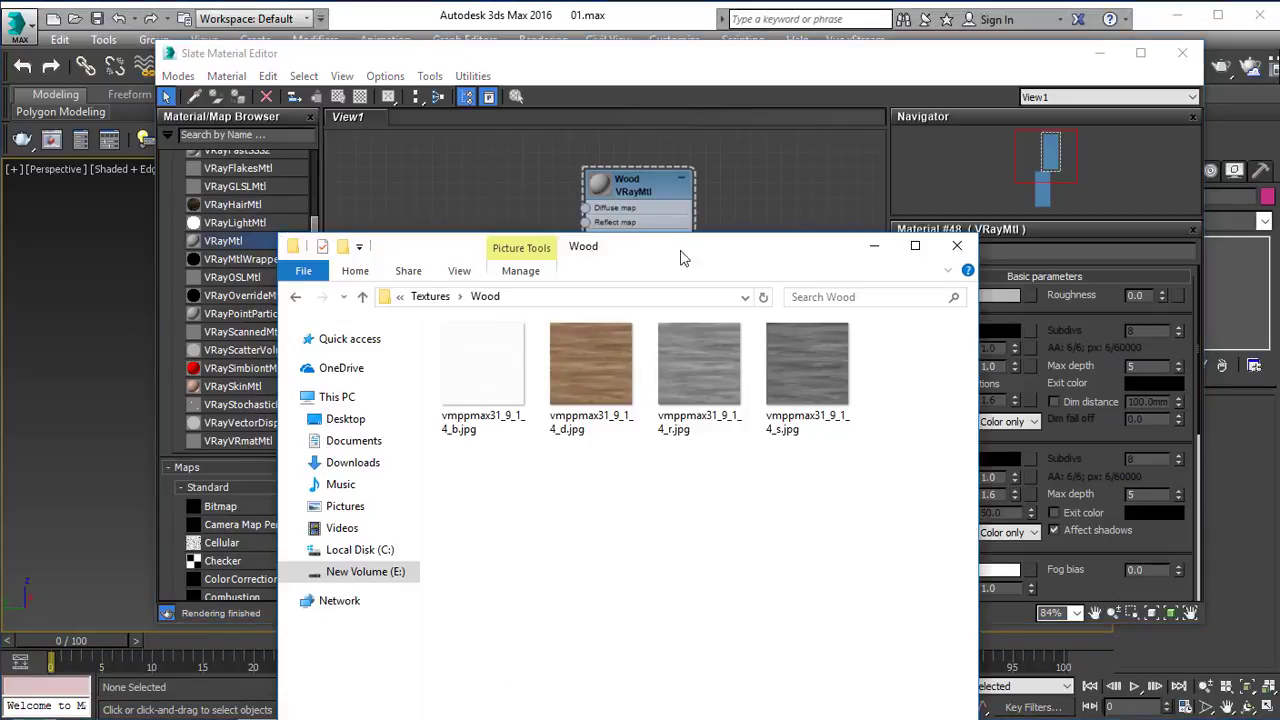
left_click_drag(680, 254, 600, 234)
left_click(427, 156)
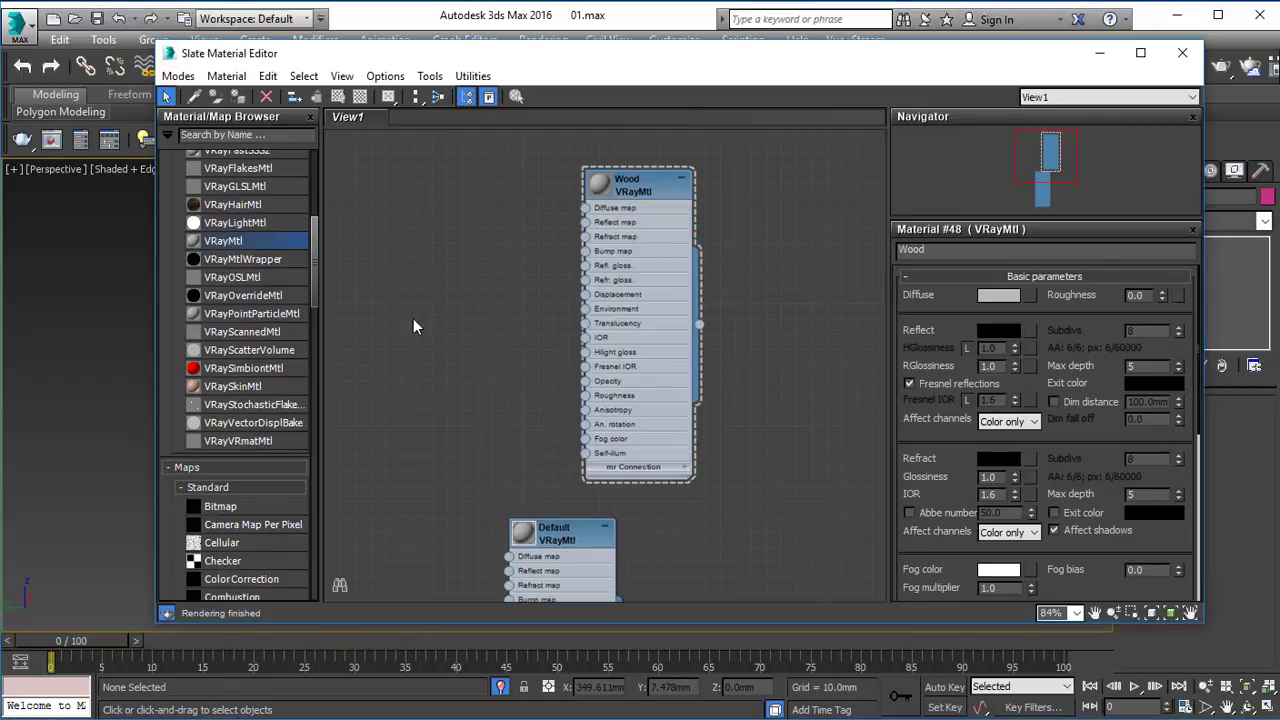
Load the brown diffuse image vmppmax31_9_1_4_d.jpg from the 02_Simple_Interior project's Textures > Wood folder as a Bitmap map.
scroll(216, 420, "up", 6)
scroll(237, 305, "down", 14)
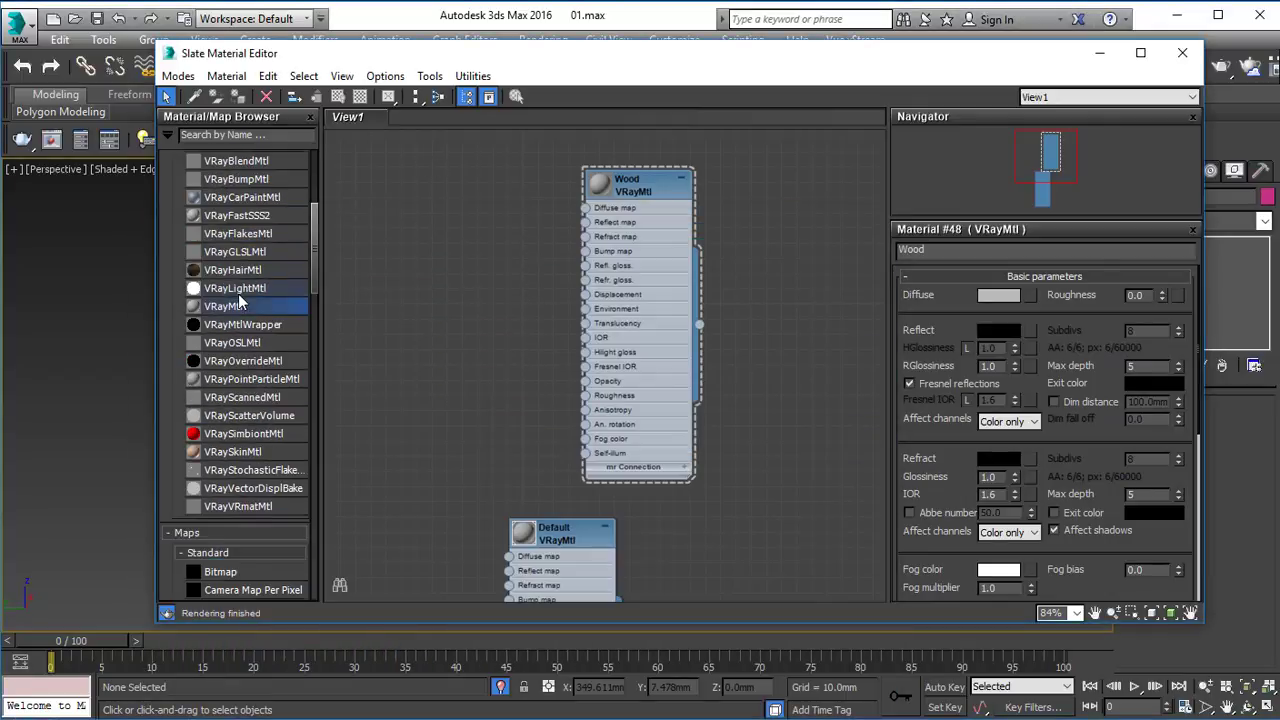
scroll(274, 245, "up", 5)
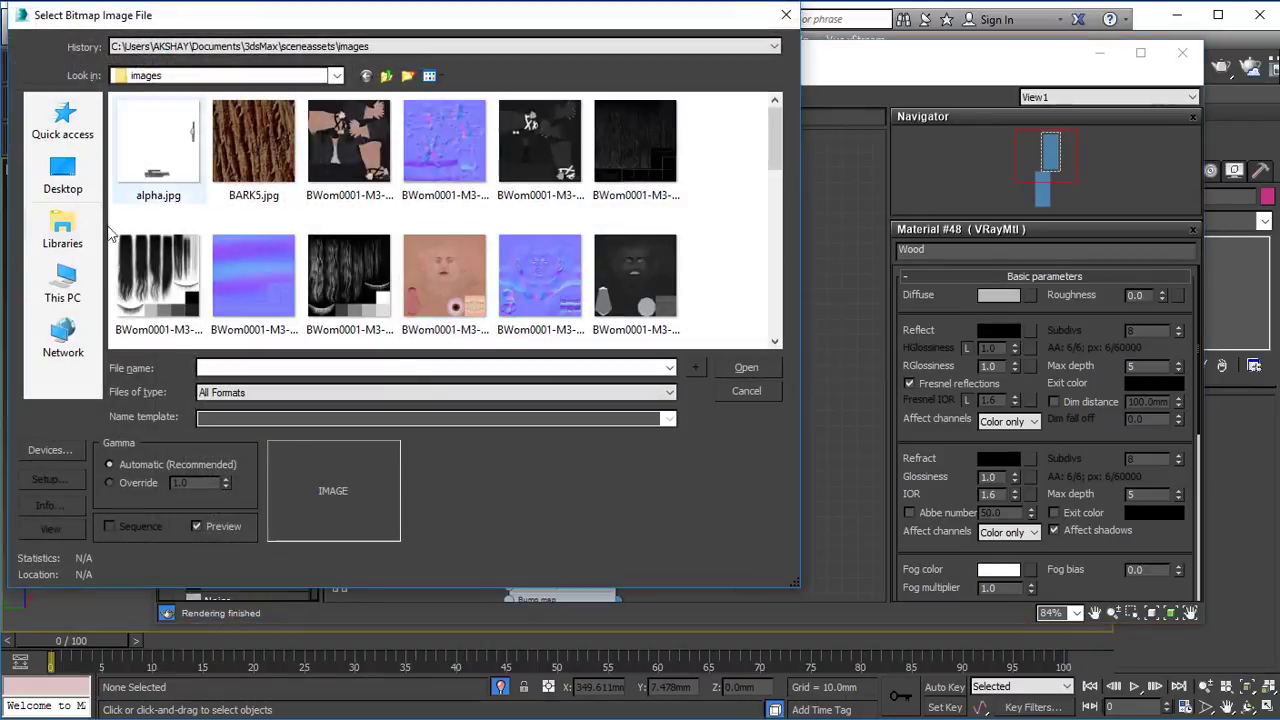
left_click(63, 285)
double_click(435, 258)
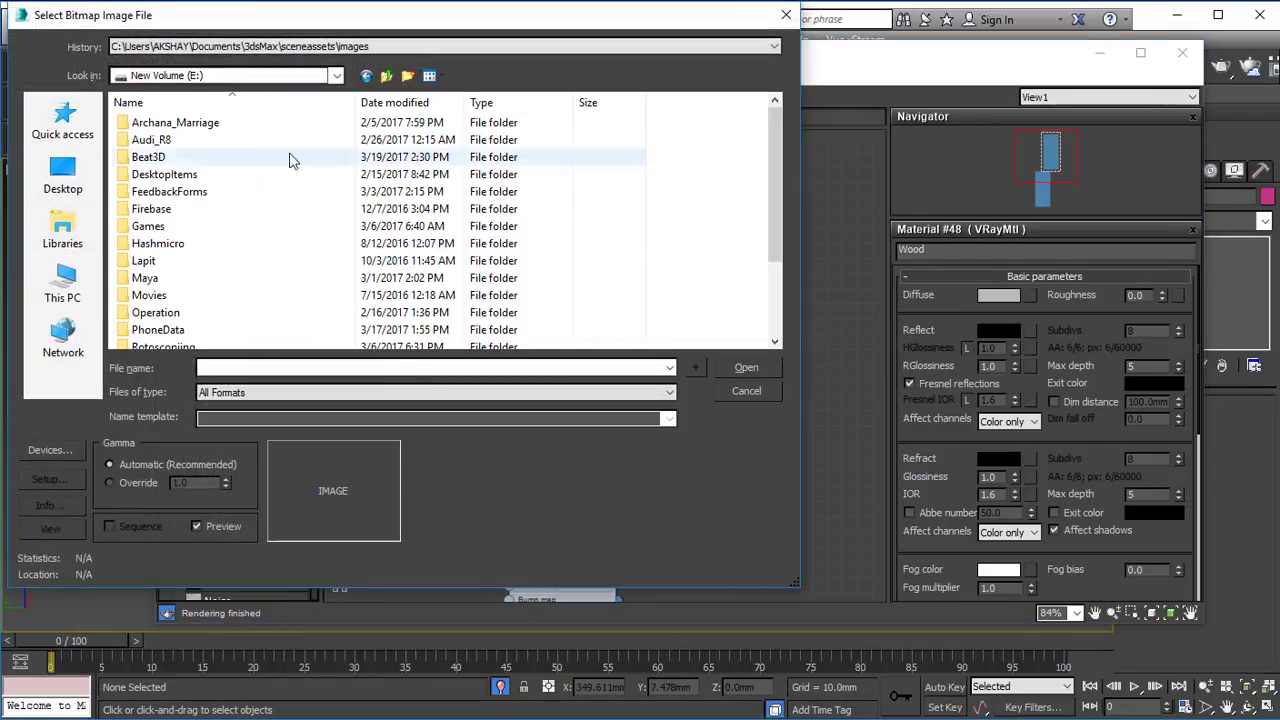
double_click(160, 171)
left_click(153, 178)
double_click(153, 178)
double_click(155, 134)
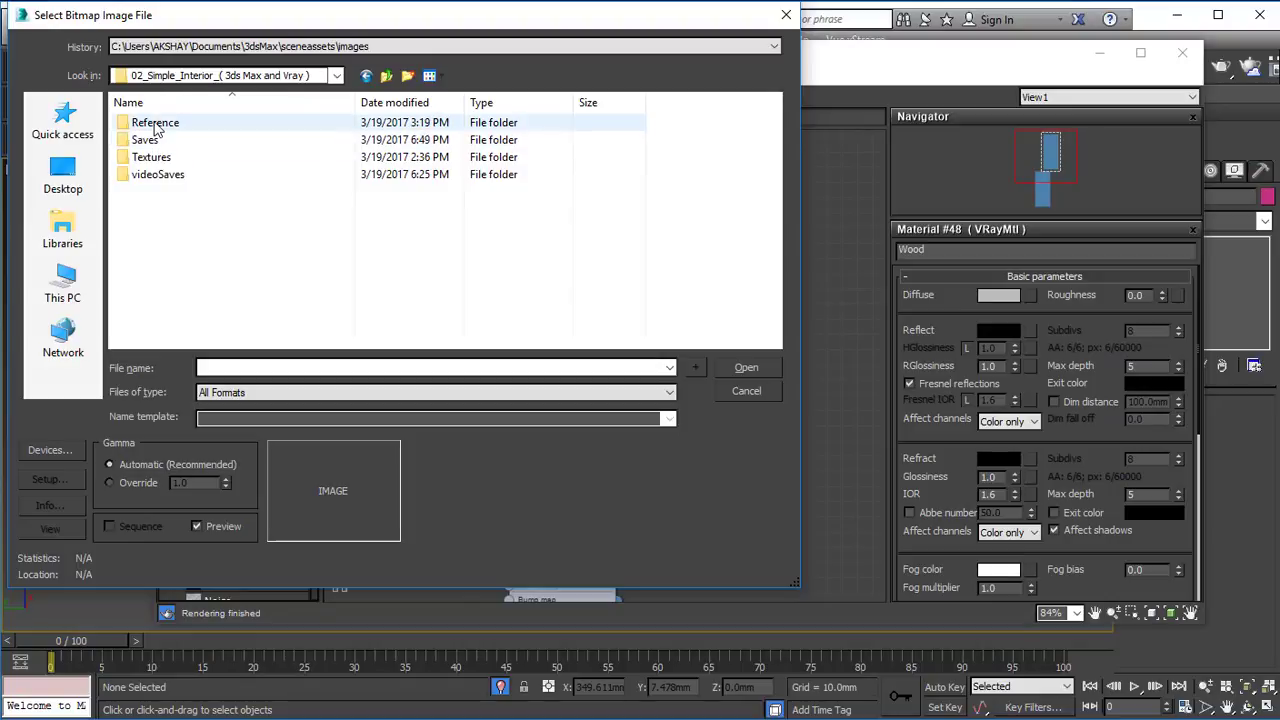
double_click(160, 157)
double_click(163, 130)
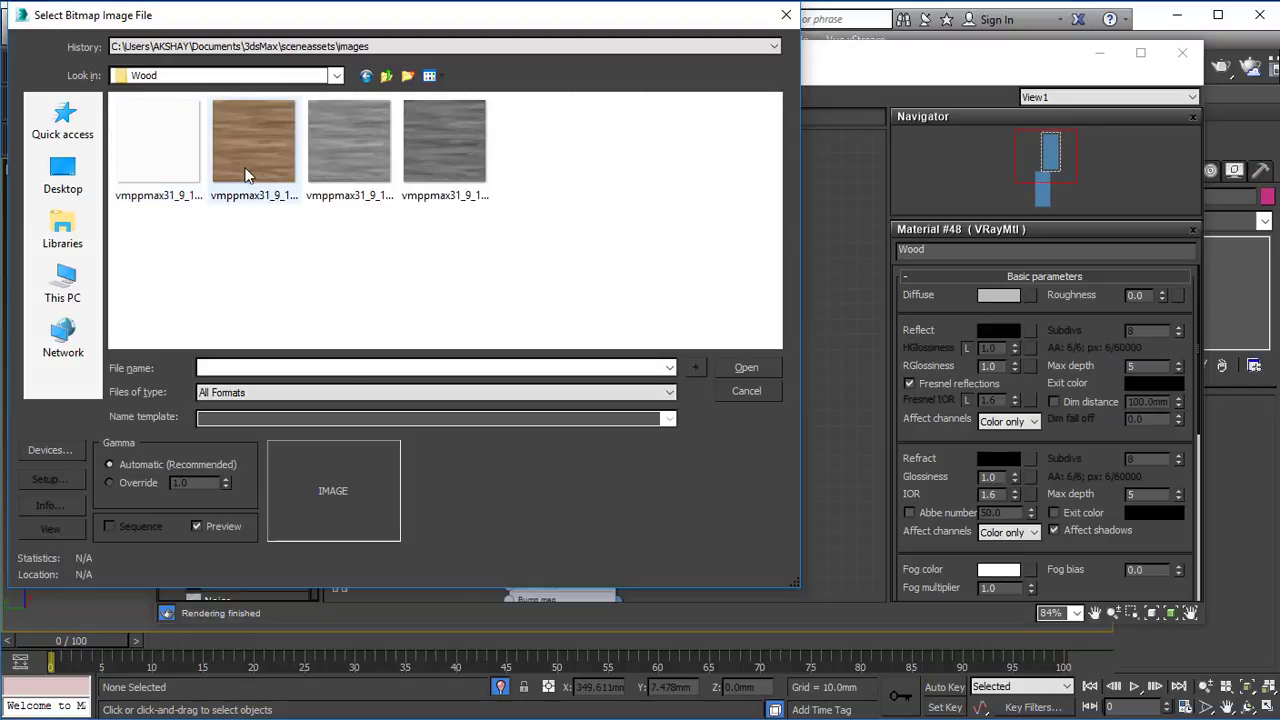
double_click(358, 165)
Connect the wood bitmap to the Wood material's Diffuse map and enlarge the material's preview.
left_click_drag(415, 219, 417, 206)
left_click_drag(585, 213, 586, 210)
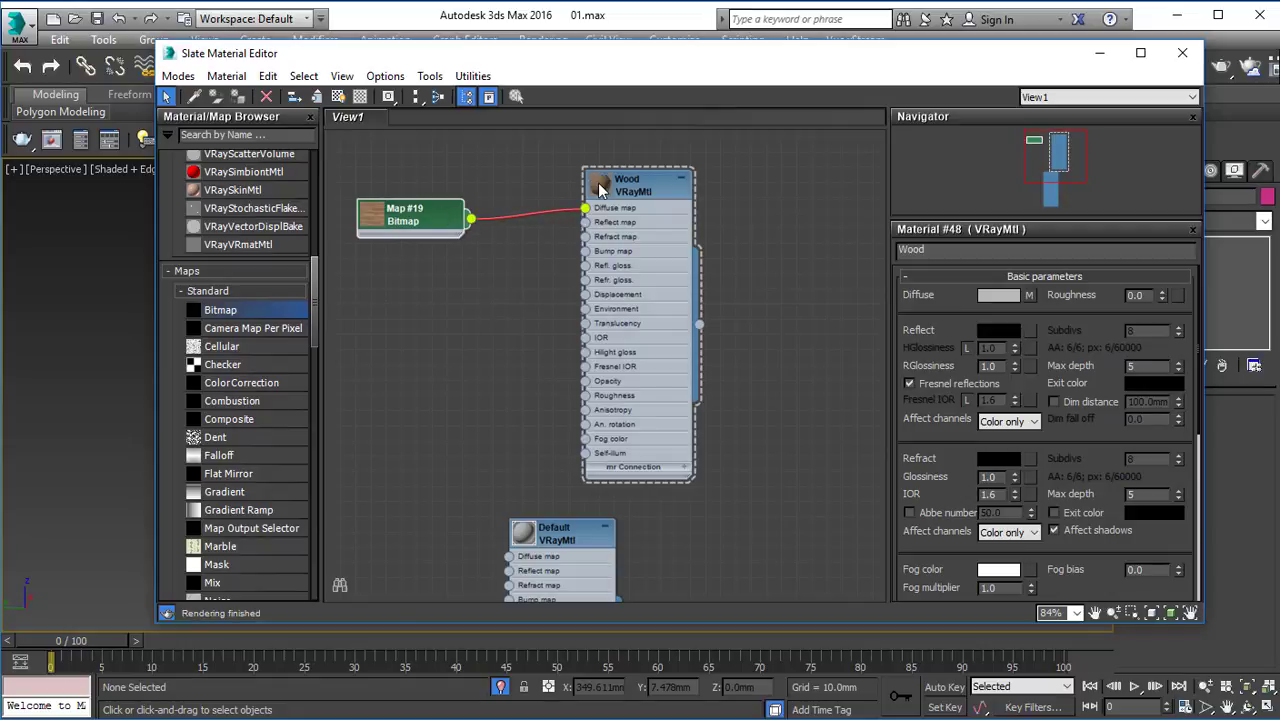
double_click(600, 184)
scroll(672, 272, "up", 3)
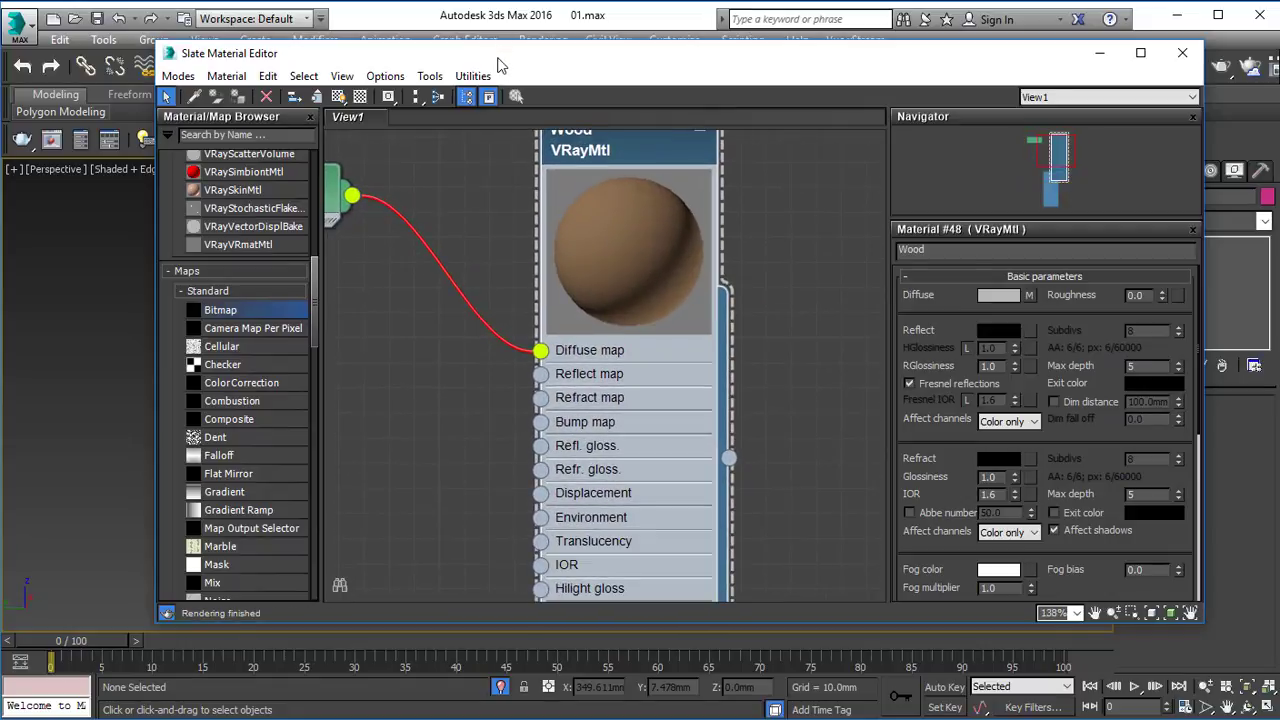
Assign the Wood material to the box, show its texture in the viewport and inspect the grain up close.
left_click_drag(500, 65, 733, 122)
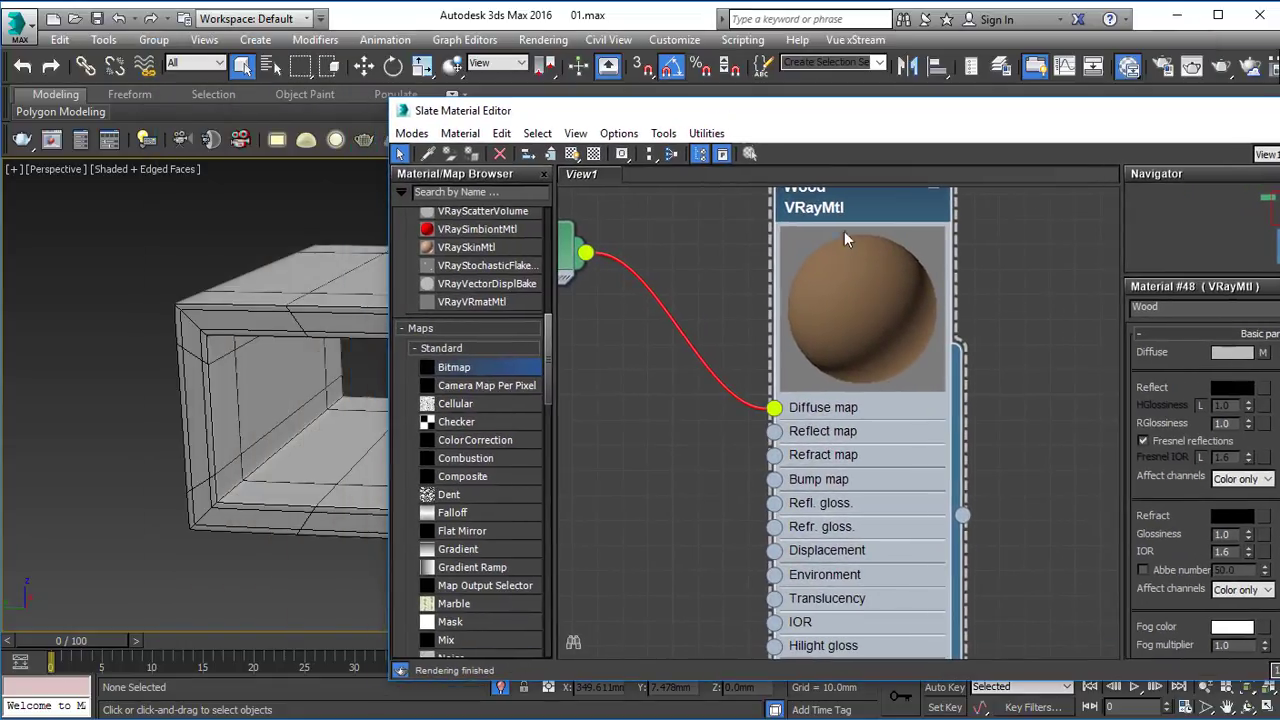
left_click(187, 343)
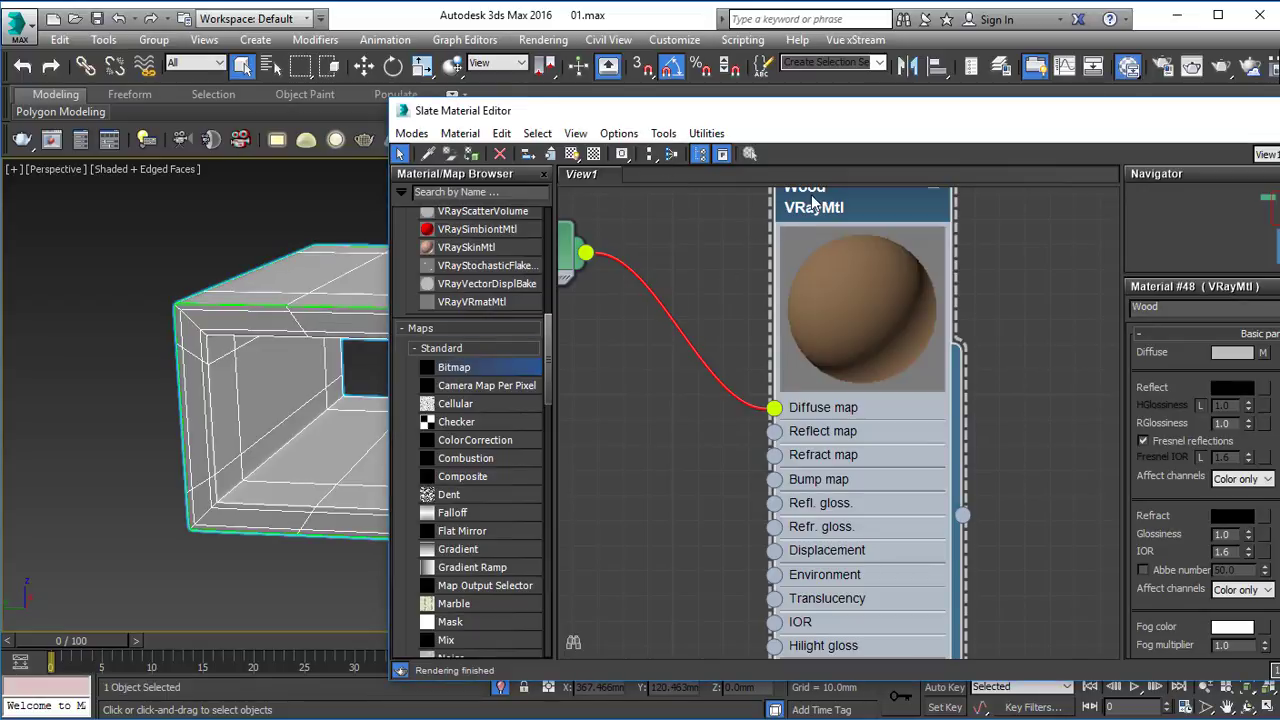
middle_click_drag(290, 378, 222, 377)
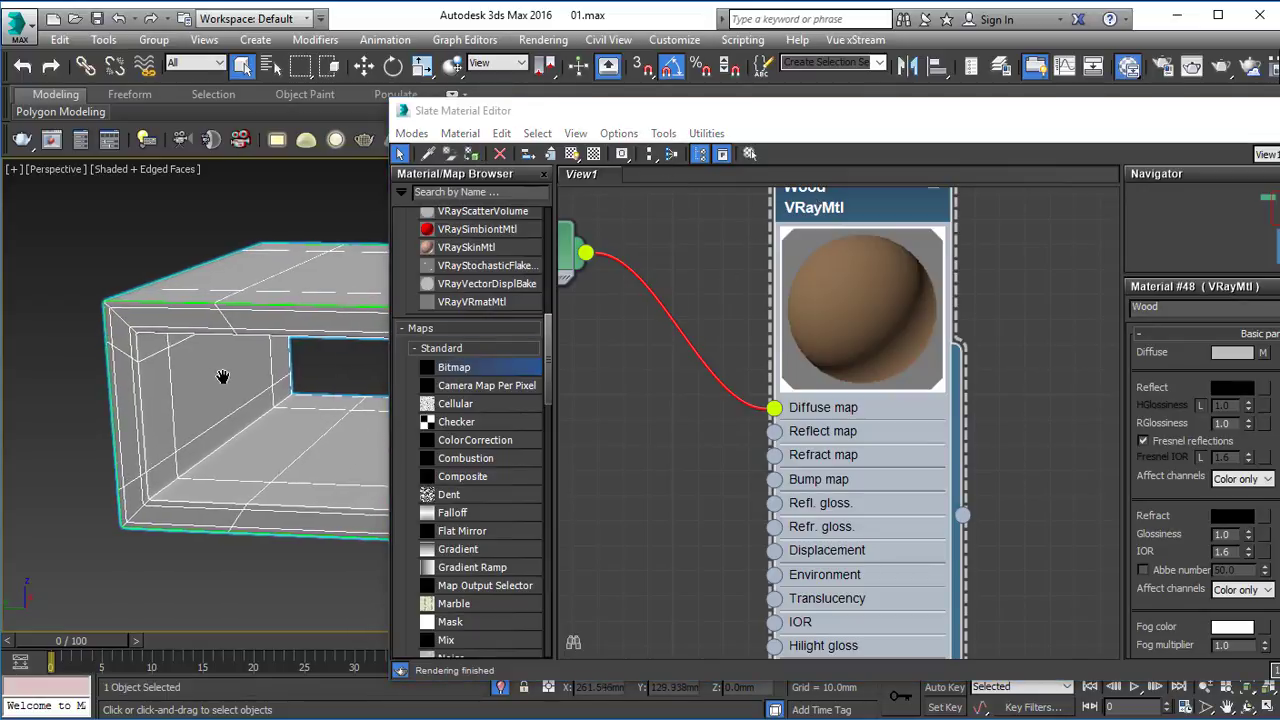
left_click(571, 153)
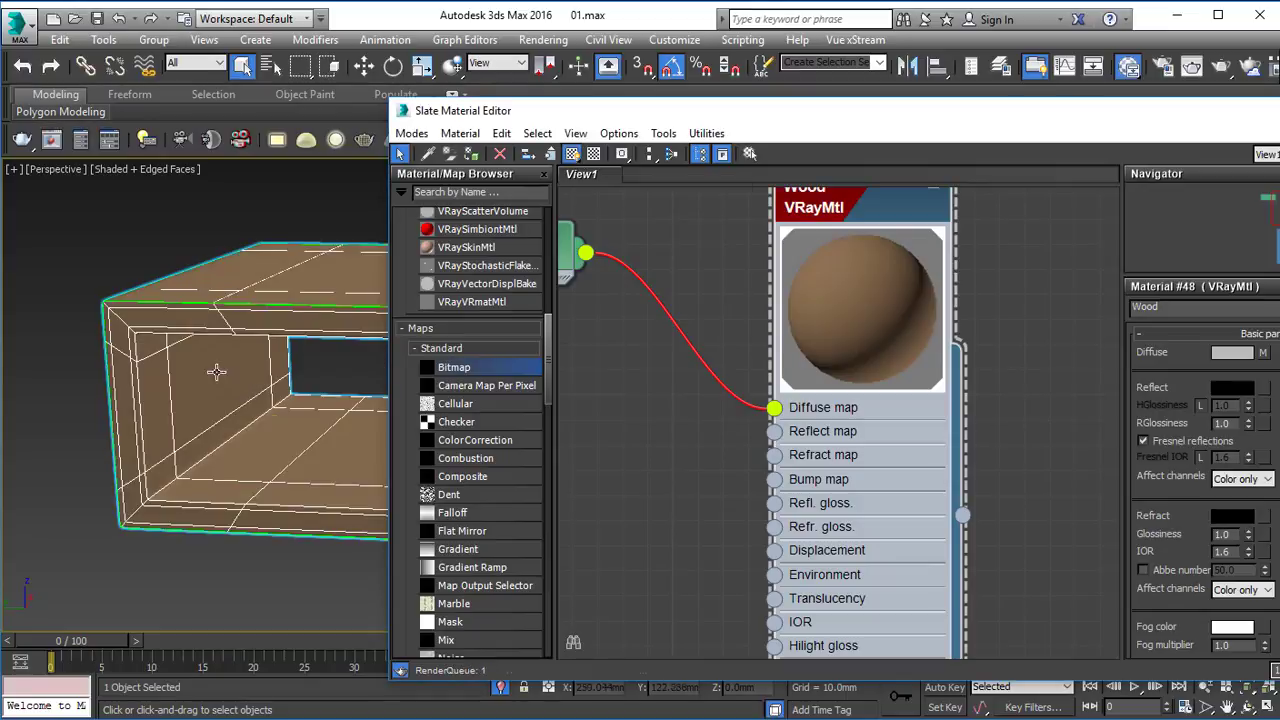
scroll(216, 371, "up", 10)
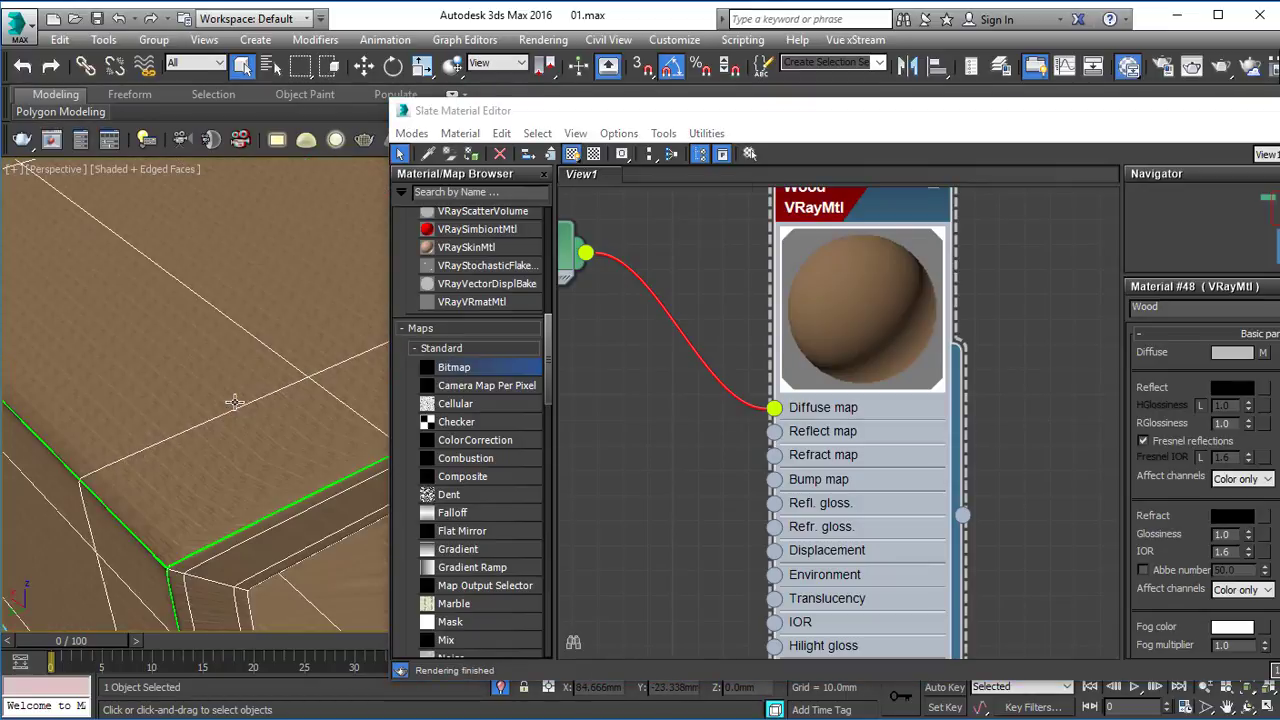
scroll(230, 390, "down", 10)
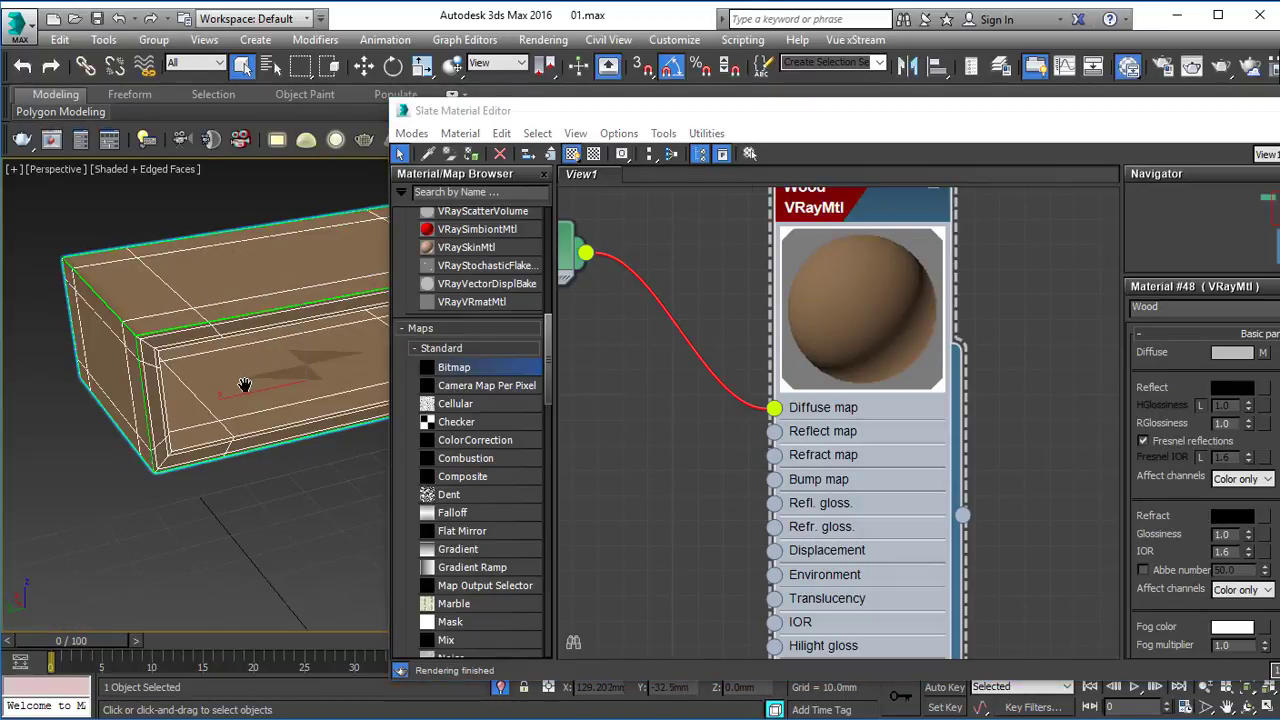
scroll(244, 385, "up", 10)
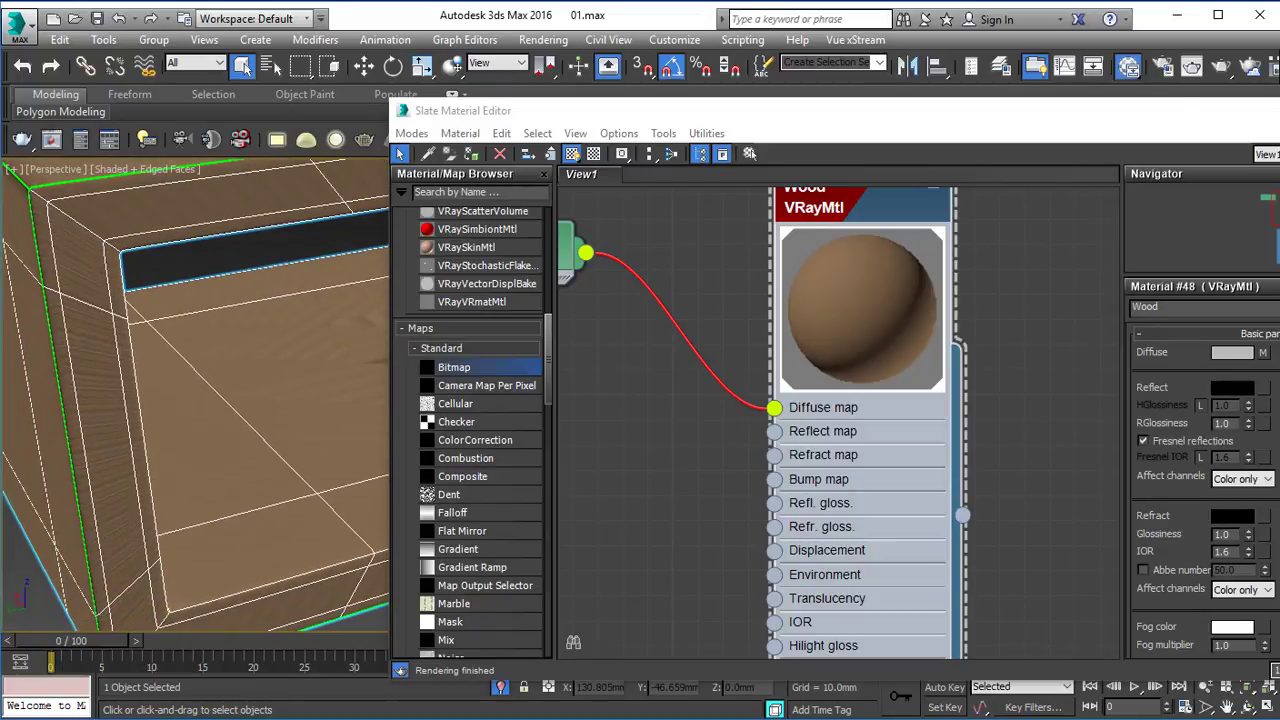
Put away the Slate Material Editor and move the Unwrap UVW modifier below TurboSmooth in the box's modifier stack.
left_click_drag(1258, 118, 886, 120)
left_click(994, 123)
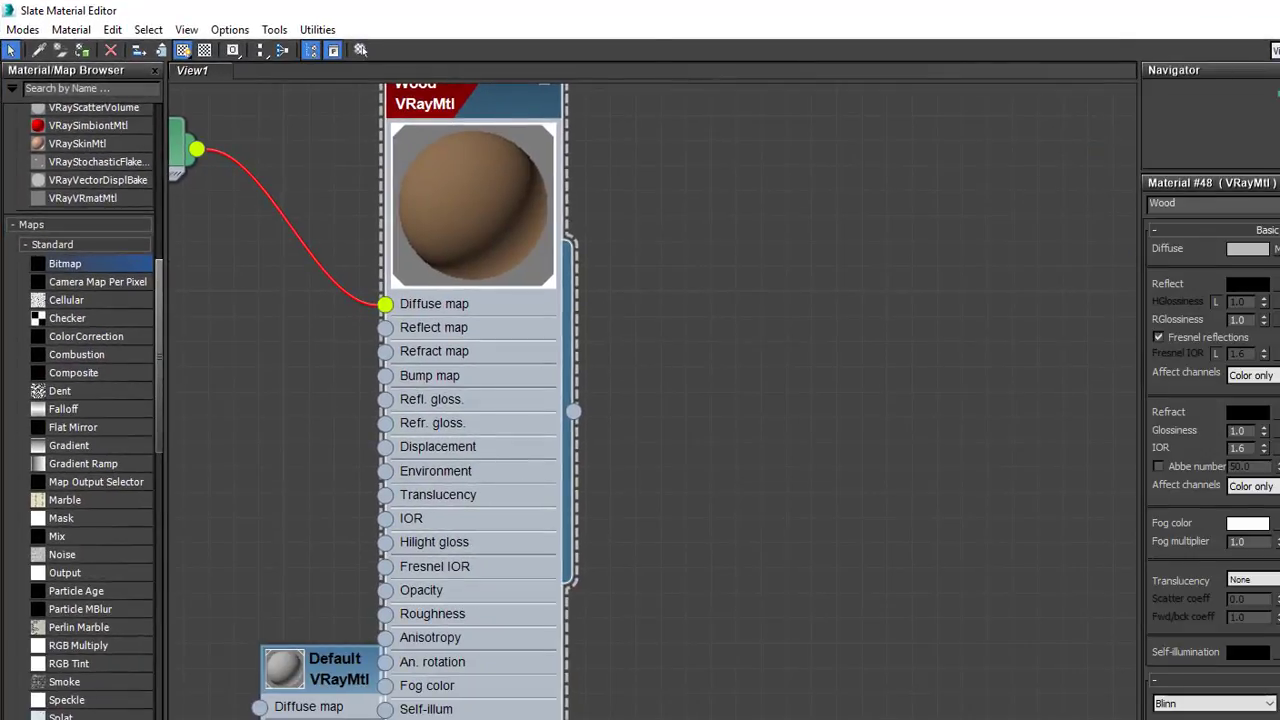
left_click(1279, 10)
left_click(964, 119)
scroll(762, 373, "down", 5)
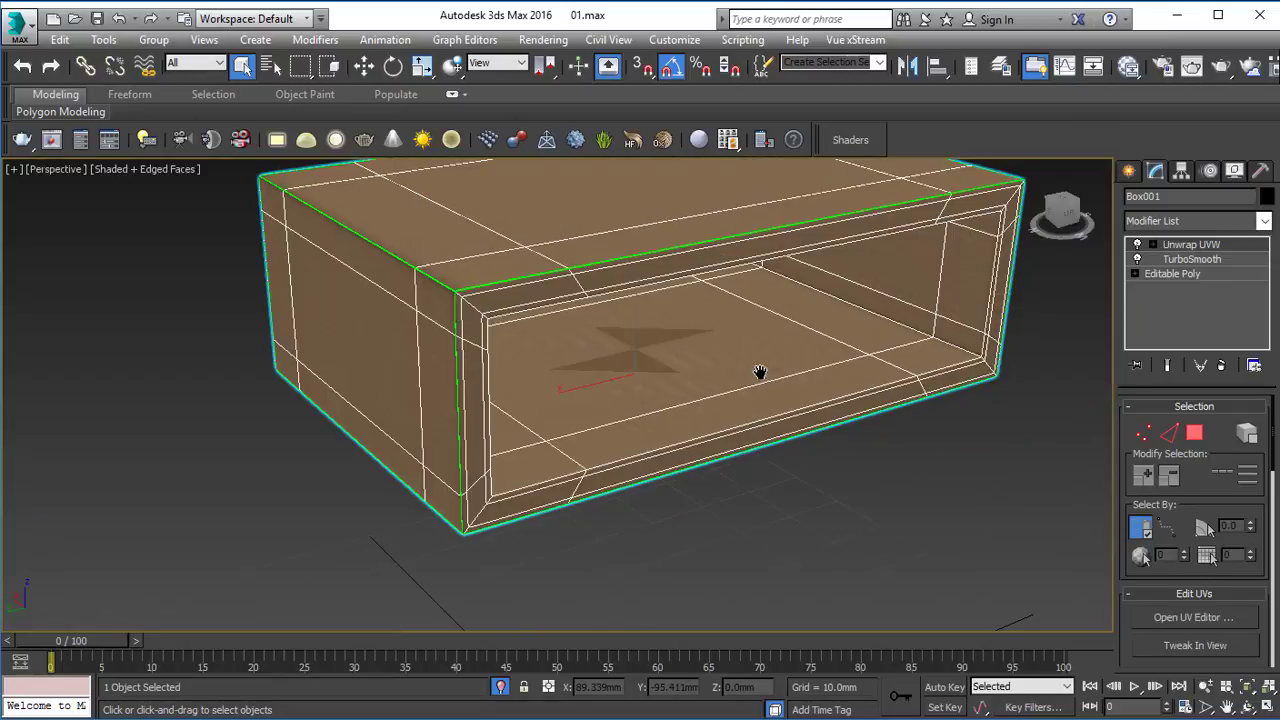
middle_click_drag(760, 372, 705, 397)
left_click_drag(1192, 244, 1192, 267)
left_click(908, 366)
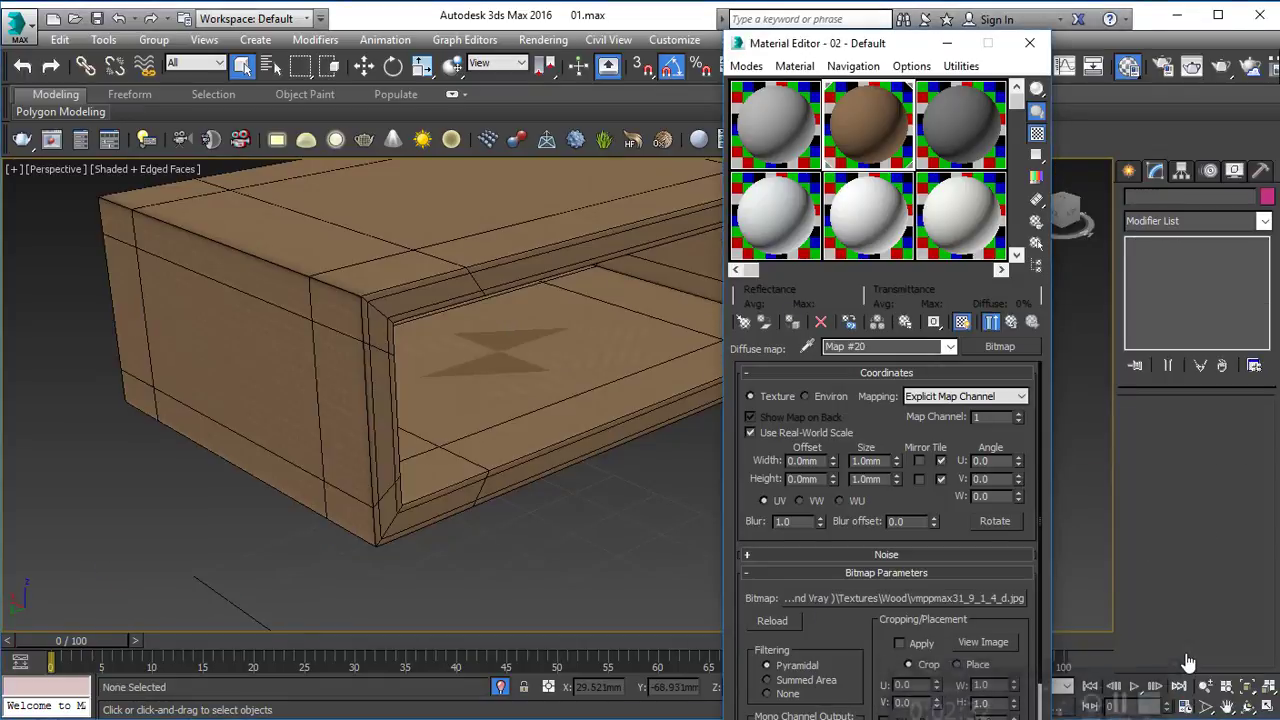
Deselect the box, switch the compact Material Editor back to Slate mode and put the editor away.
left_click(560, 430)
left_click(613, 567)
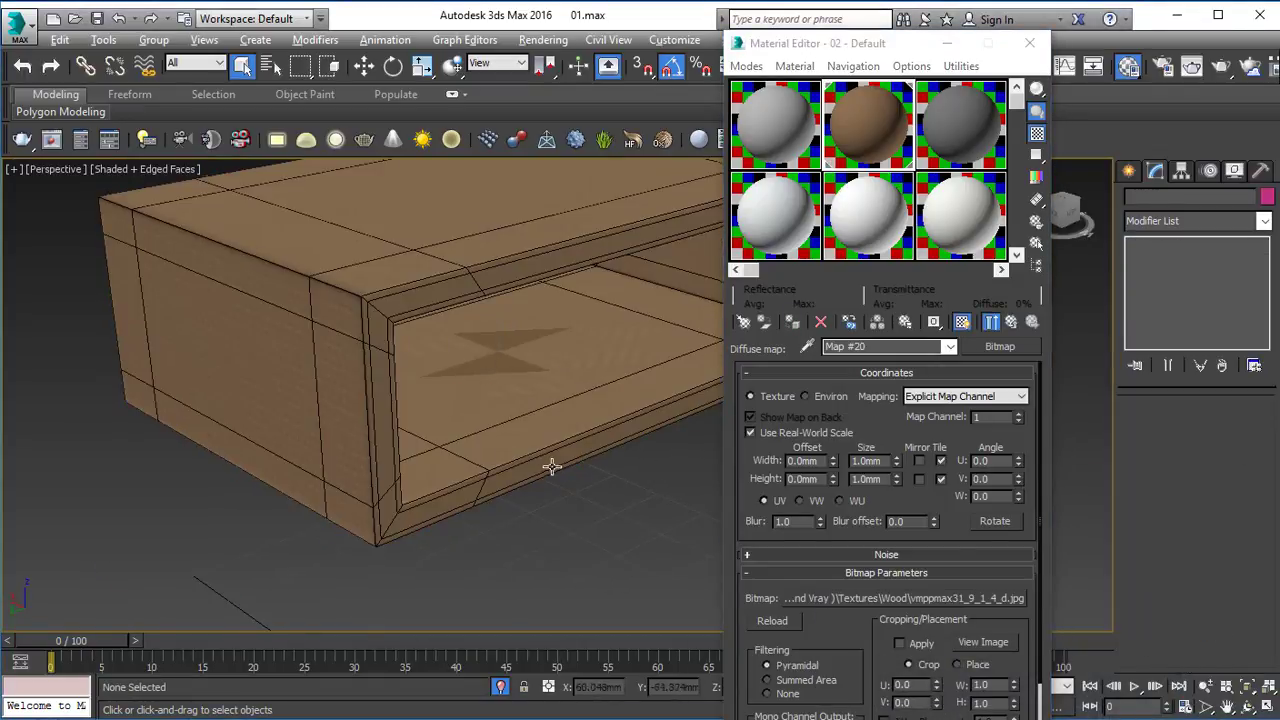
middle_click_drag(551, 467, 560, 440, "alt")
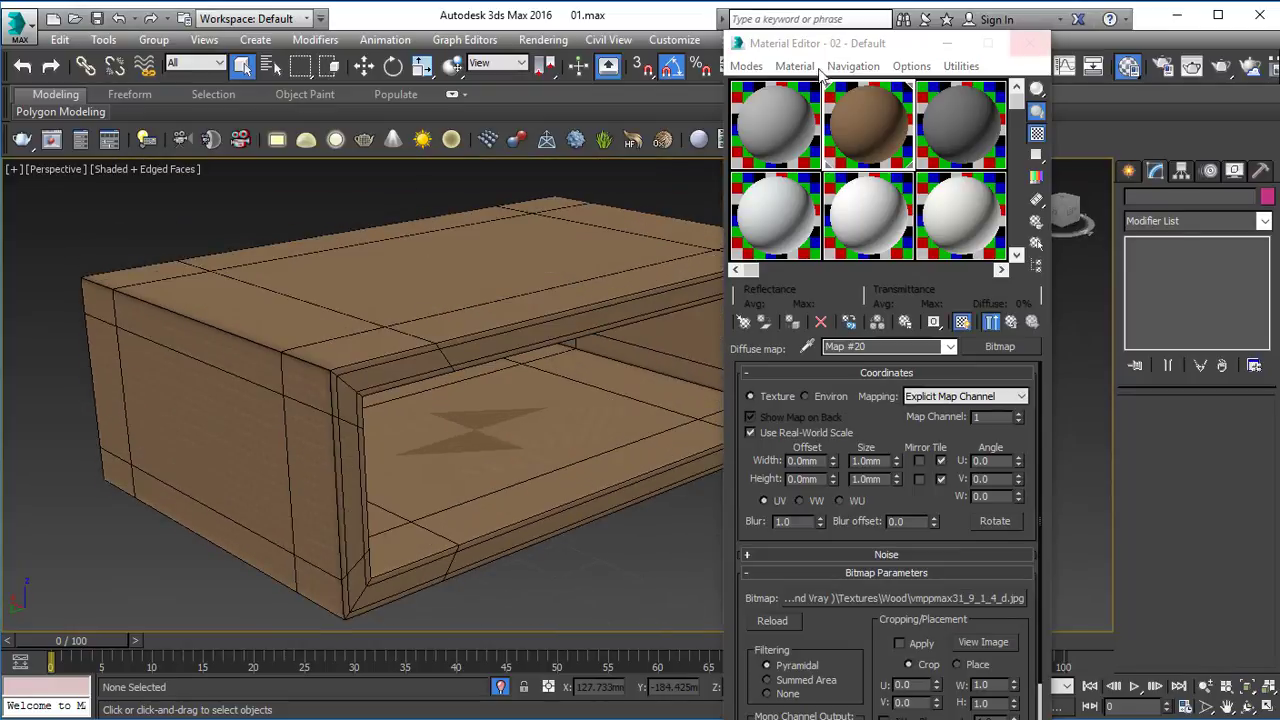
left_click(746, 66)
left_click(795, 106)
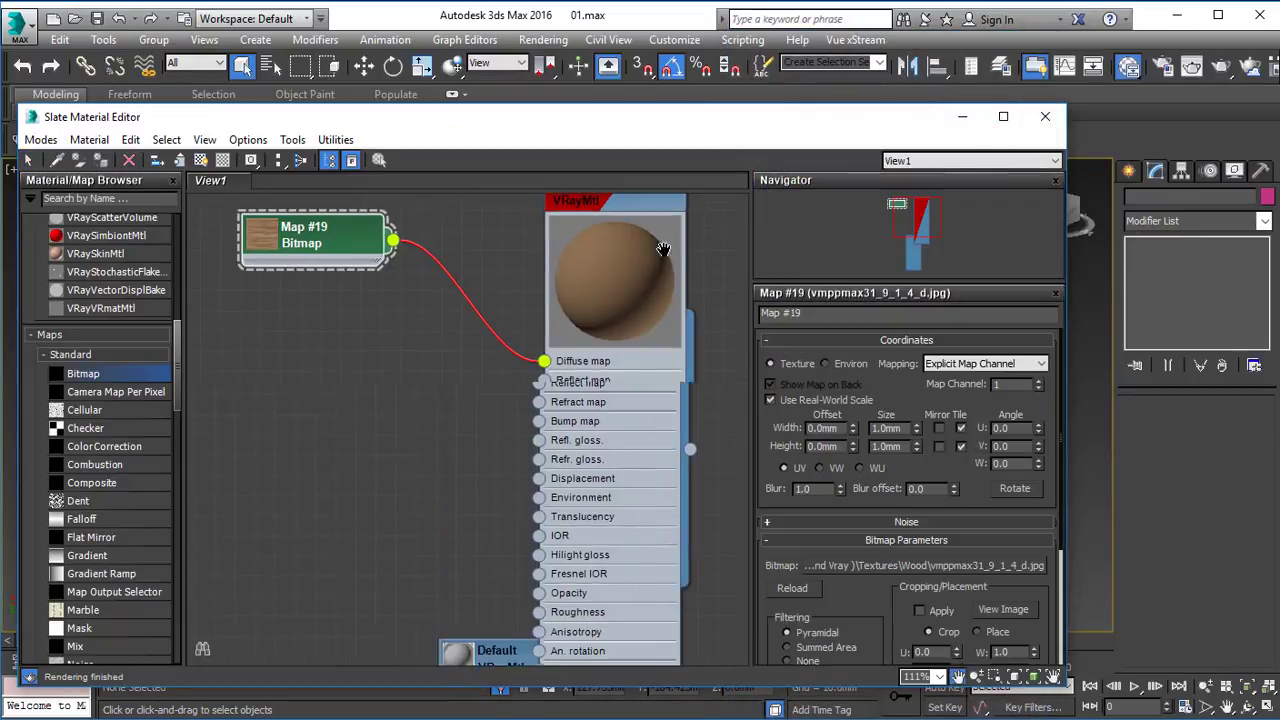
left_click(1003, 116)
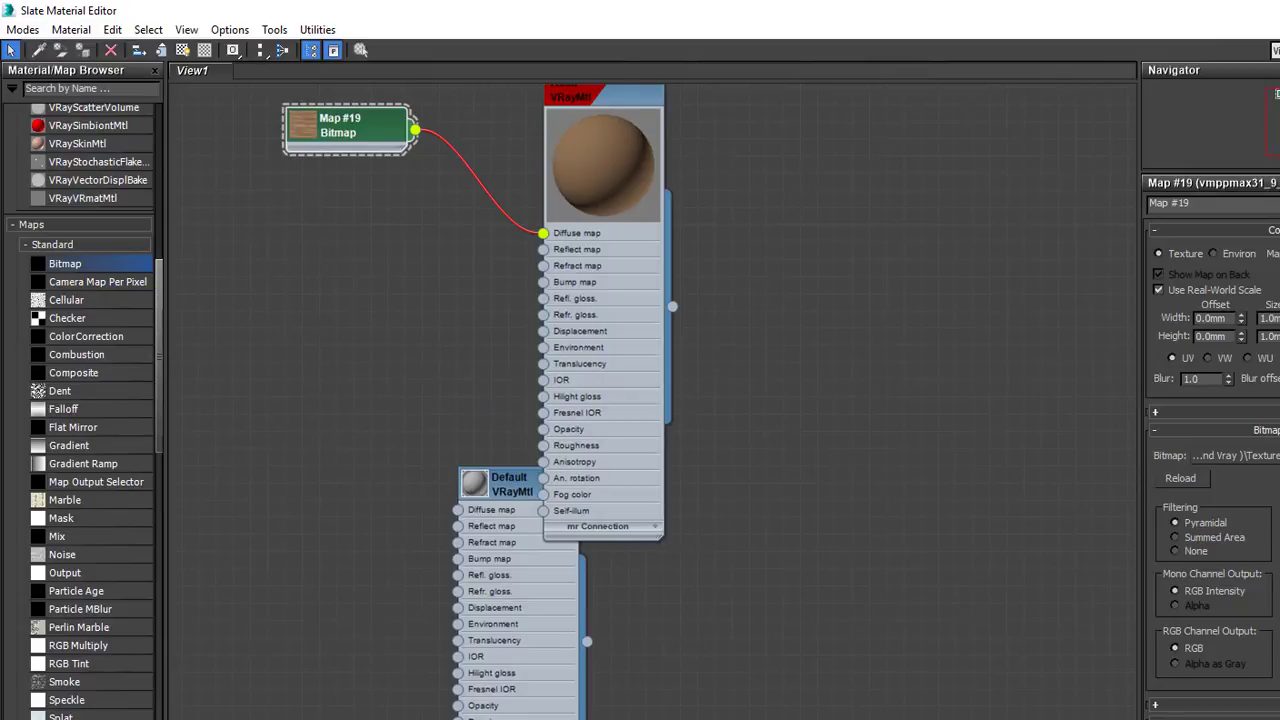
left_click(1279, 10)
left_click(967, 118)
Open the UV editor for the box's Unwrap UVW modifier below TurboSmooth.
middle_click_drag(884, 342, 857, 357, "alt")
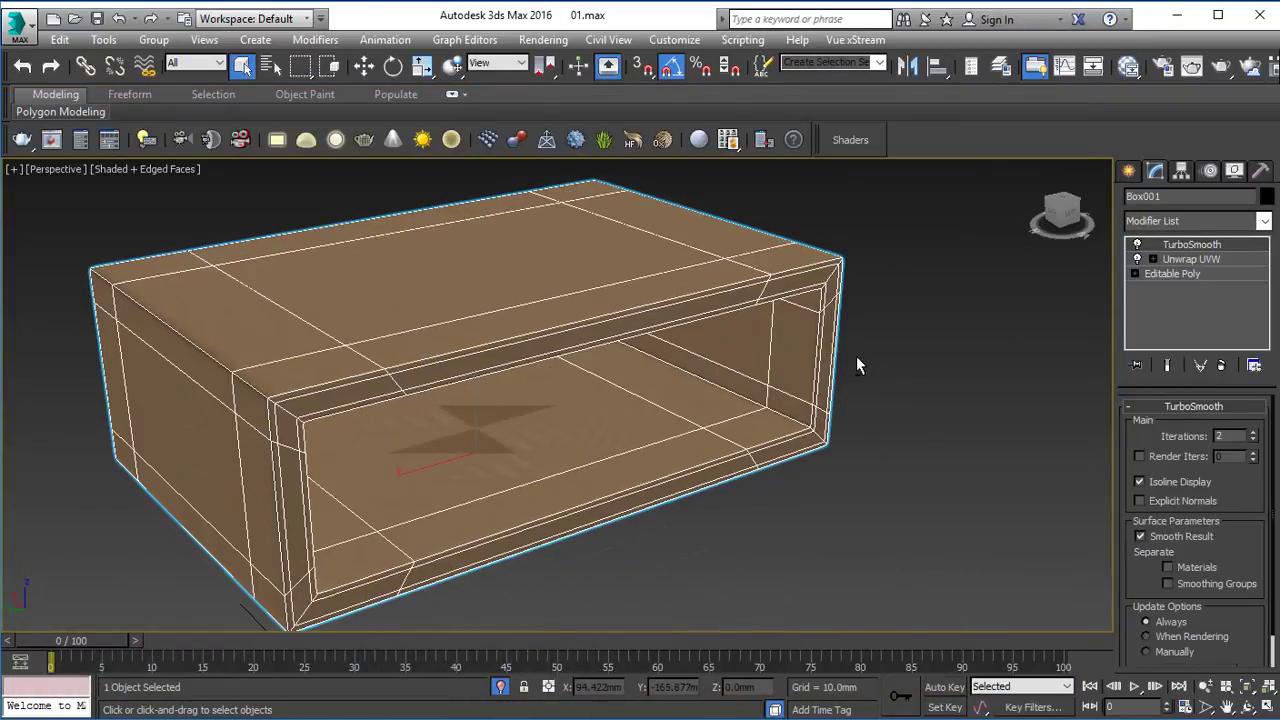
scroll(856, 365, "up", 4)
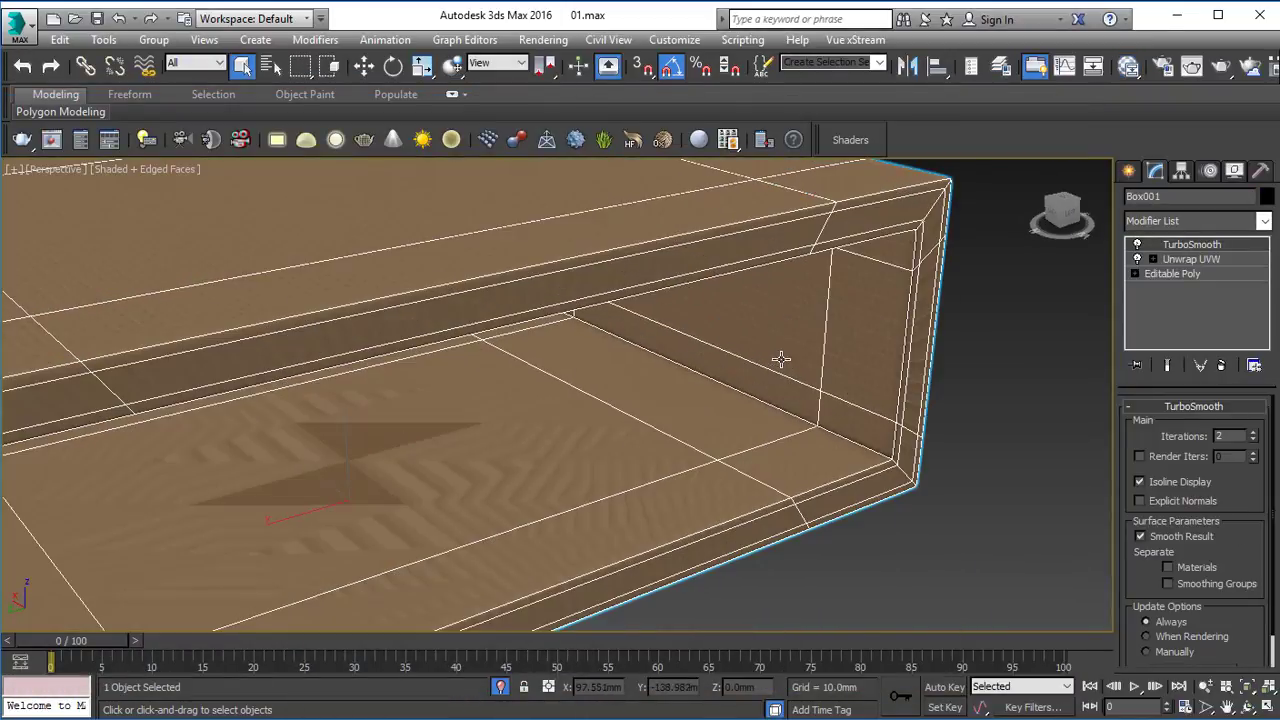
left_click(1152, 259)
left_click(1168, 275)
scroll(600, 350, "down", 5)
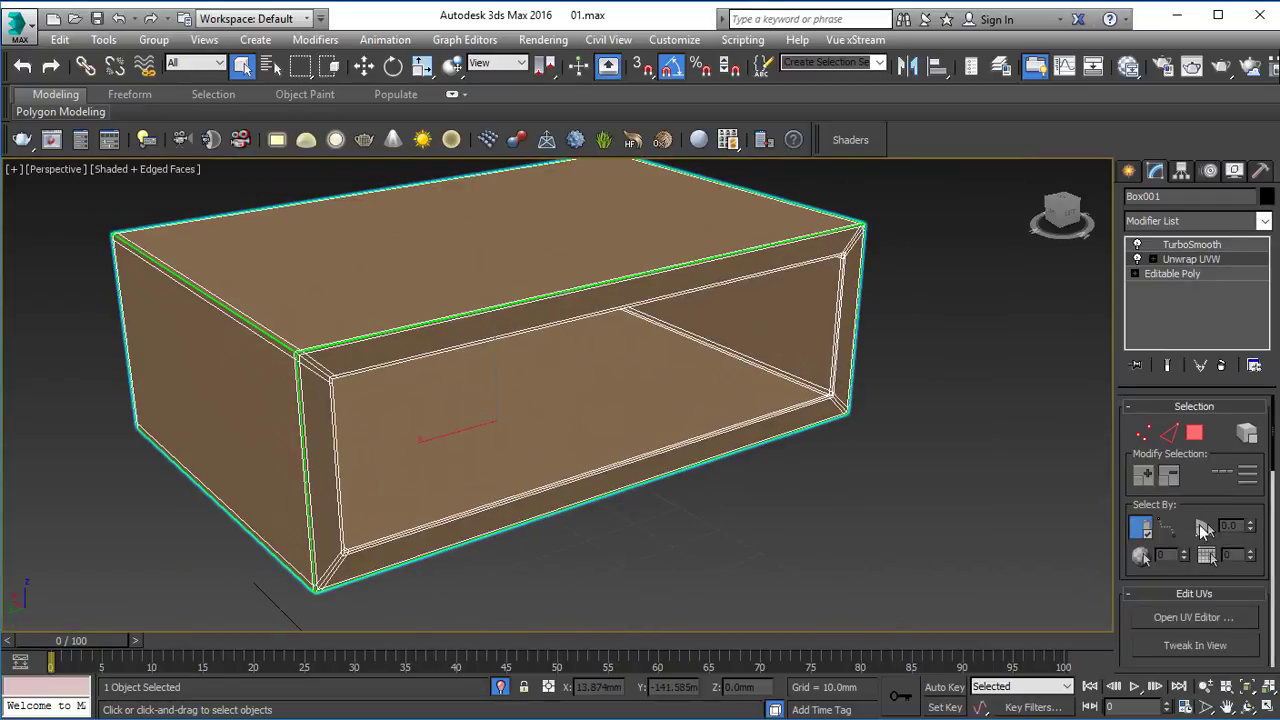
left_click(1194, 617)
scroll(288, 360, "down", 3)
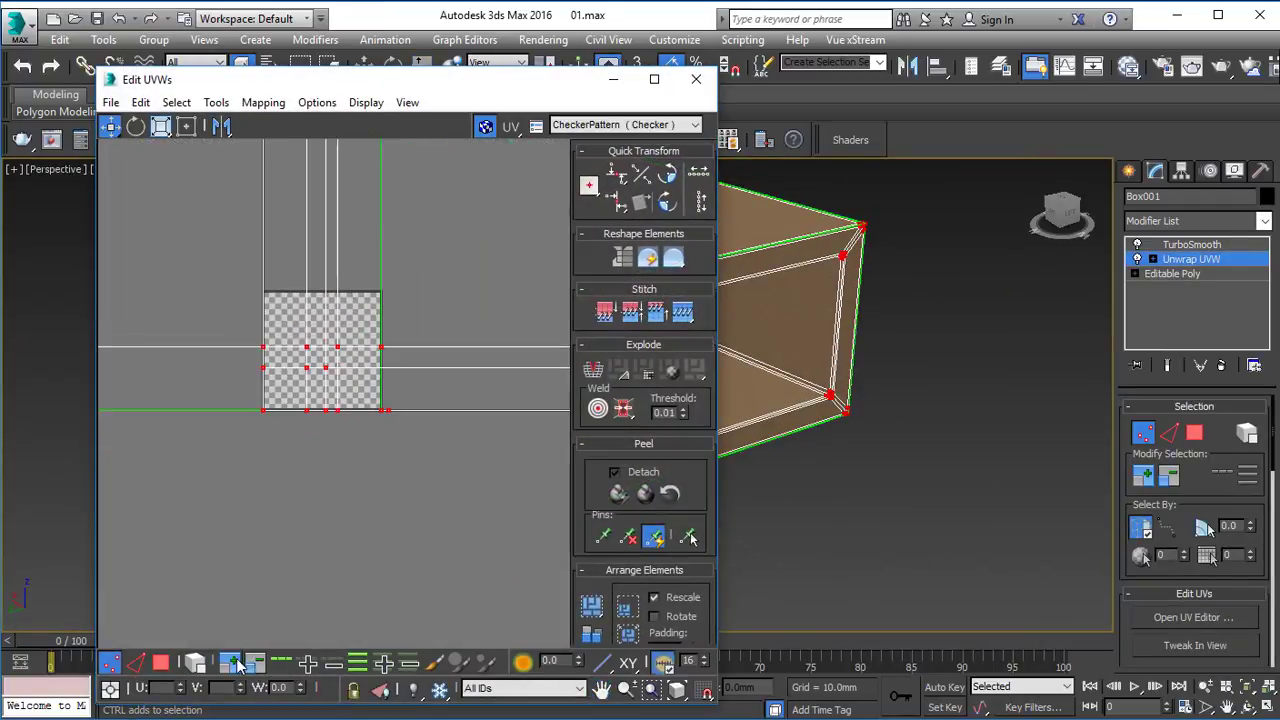
Select all of the box's polygons, flatten their UVs into separate islands and close the UV editor.
left_click(160, 663)
key("ctrl+a")
left_click(677, 375)
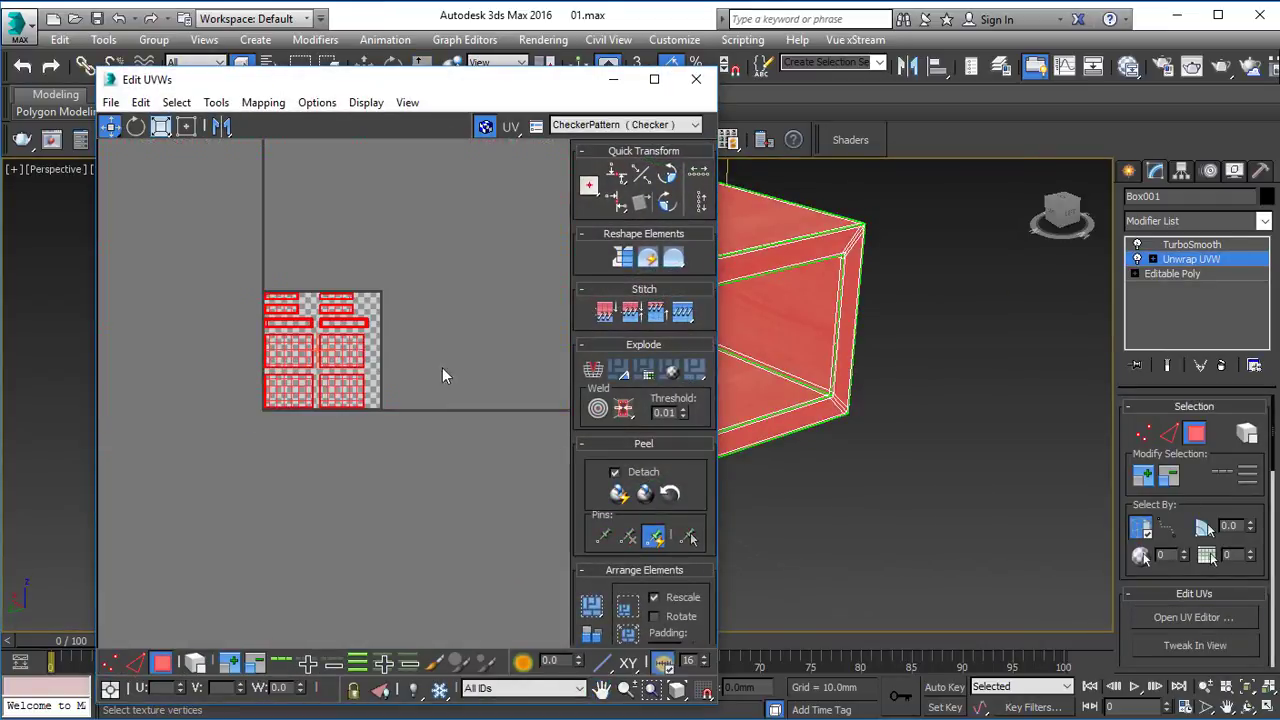
left_click(442, 375)
scroll(382, 364, "up", 3)
left_click(696, 79)
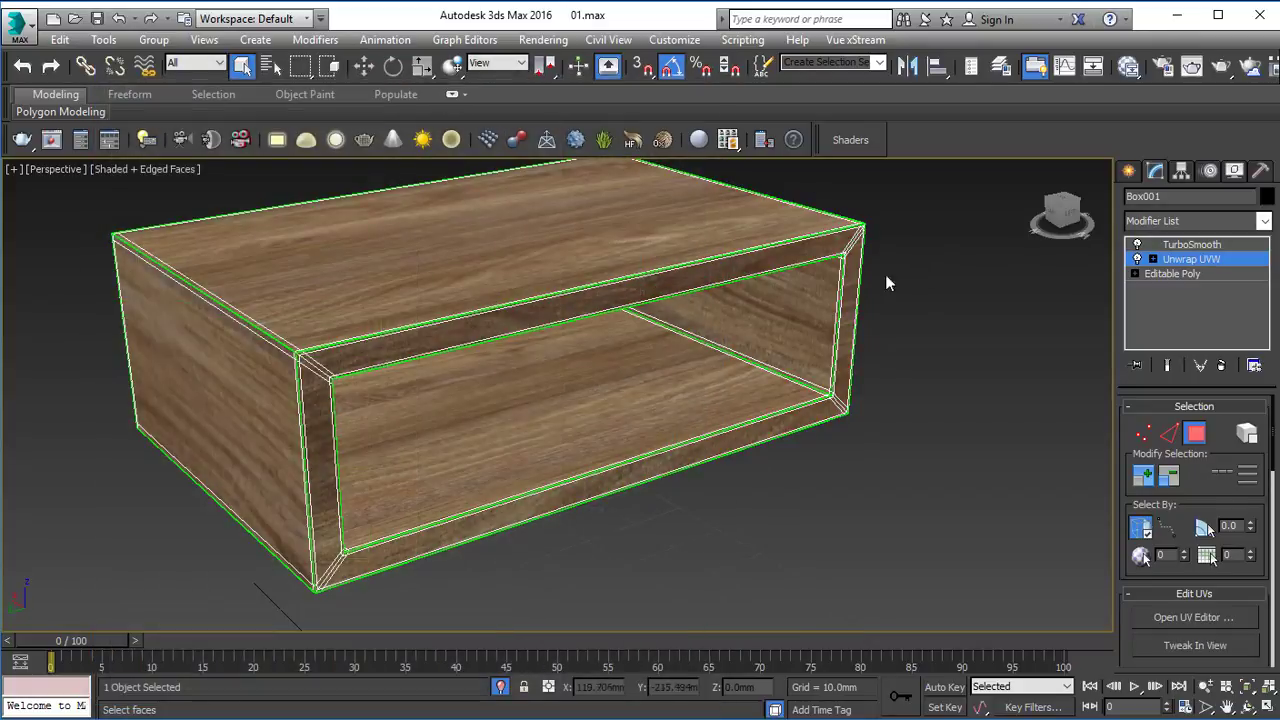
Return to the TurboSmooth level and inspect how the wood grain runs across the smoothed box.
scroll(263, 366, "up", 6)
key("z")
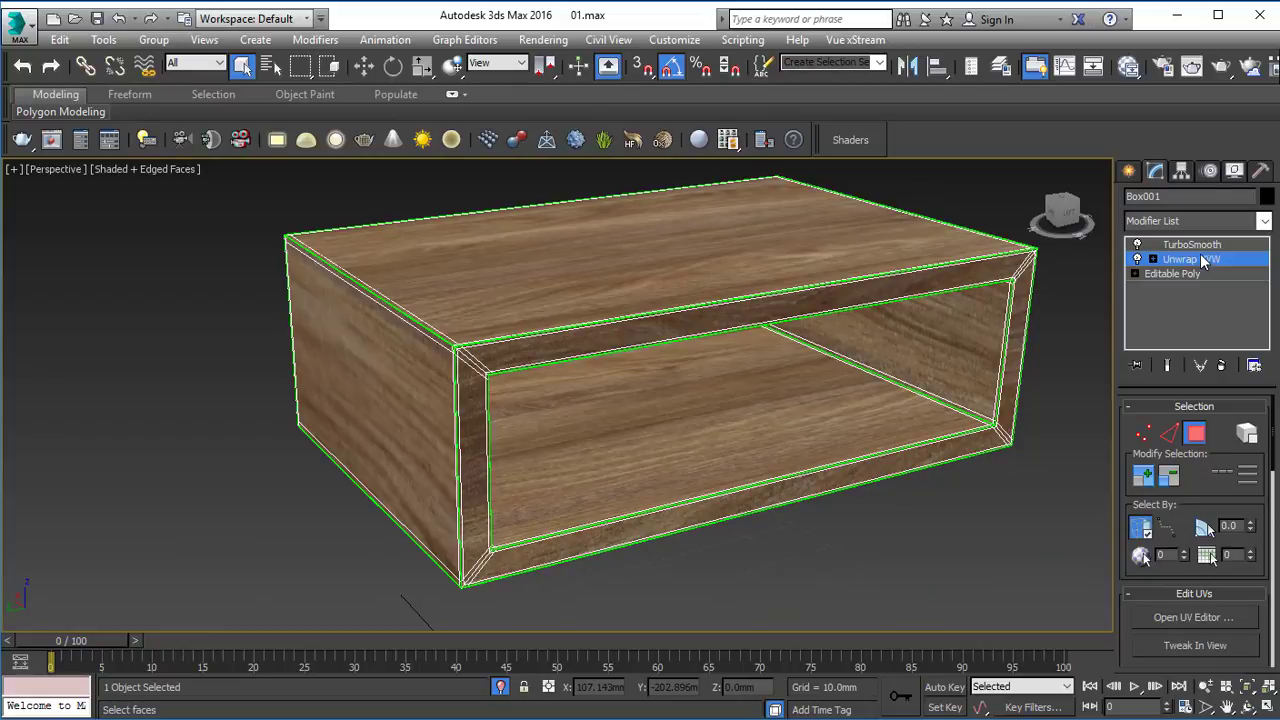
left_click(1199, 242)
left_click(1018, 455)
middle_click_drag(943, 446, 366, 359, "alt")
left_click(525, 300)
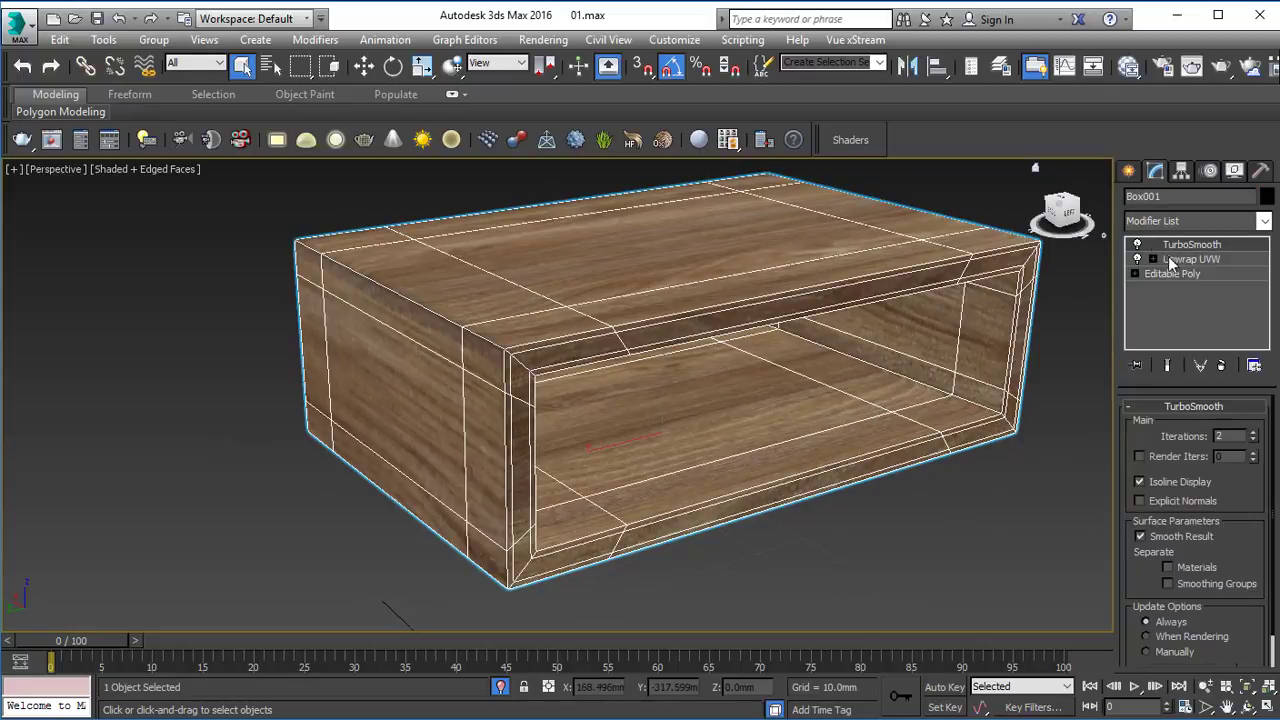
Try placing Unwrap UVW above TurboSmooth and flattening the UVs of all the smoothed box's polygons.
left_click_drag(1210, 263, 1205, 242)
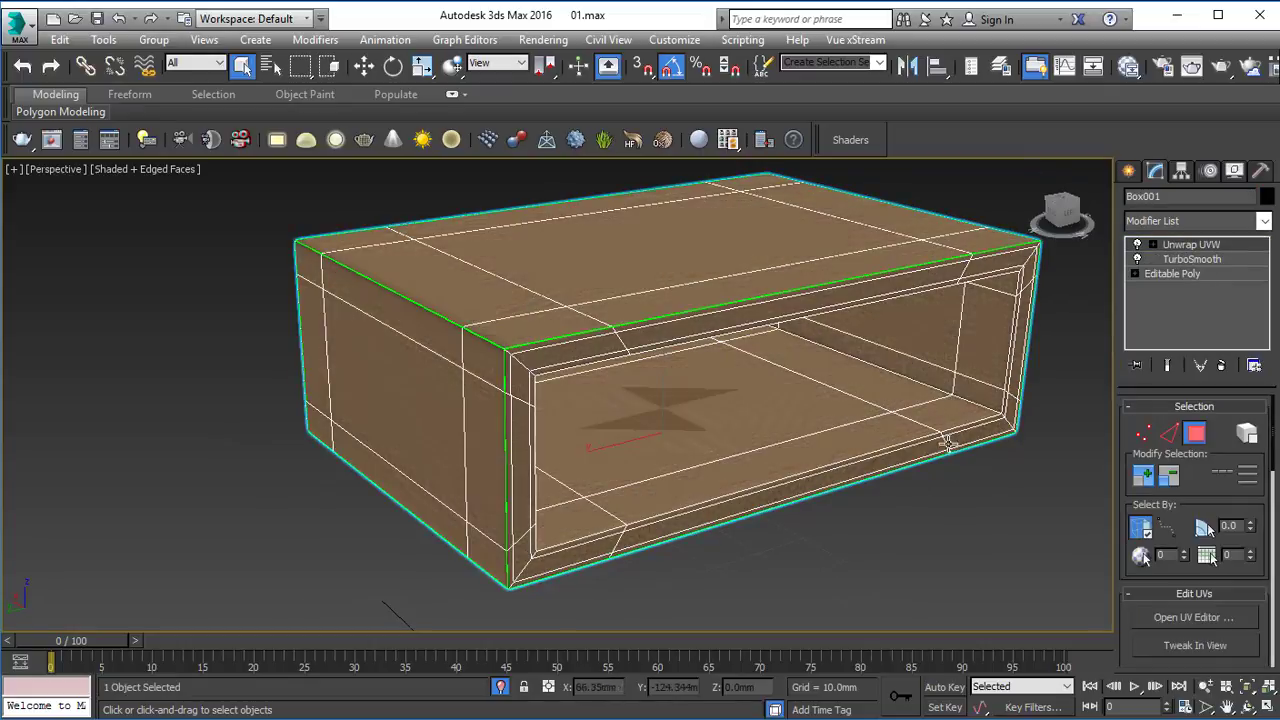
left_click(1190, 246)
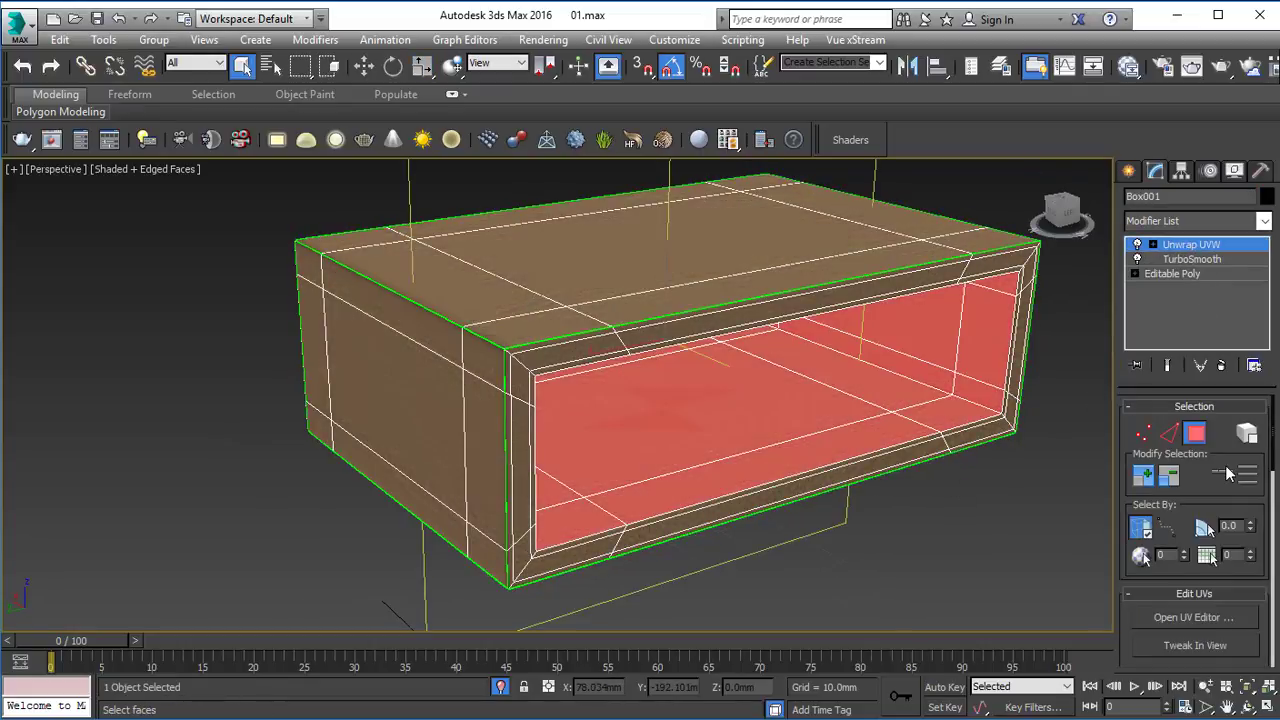
key("ctrl+a")
scroll(1214, 617, "down", 3)
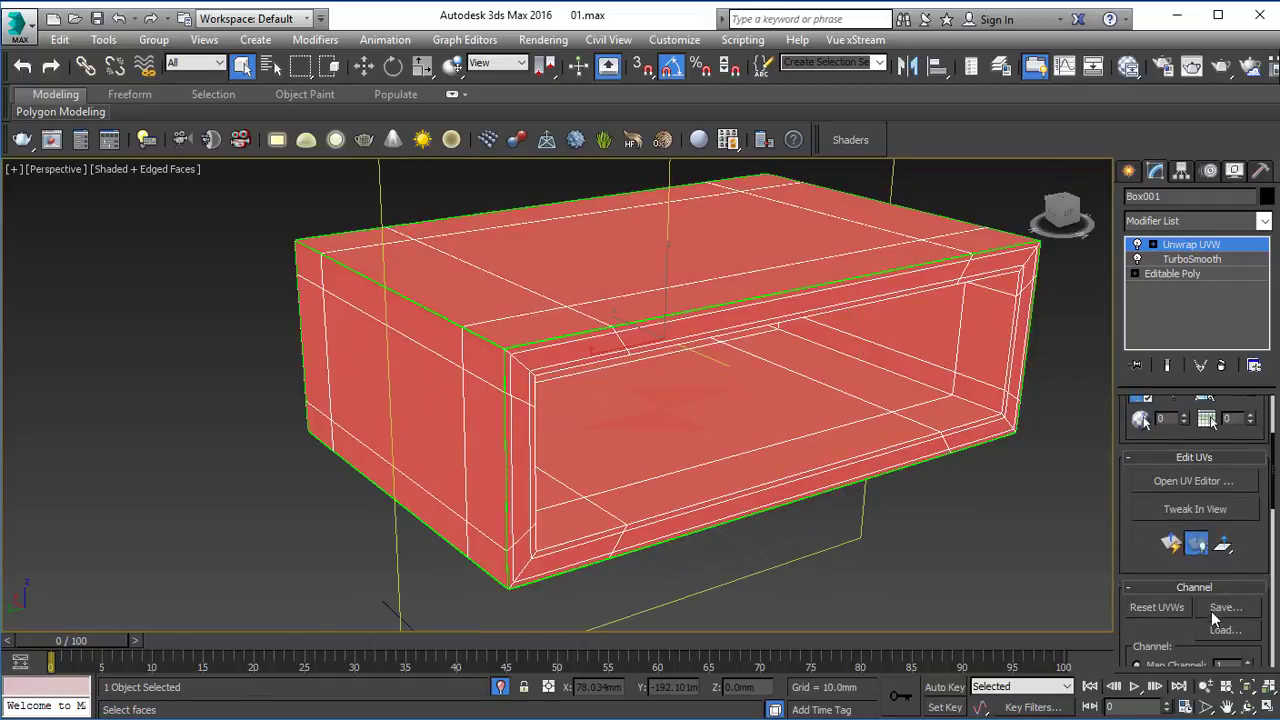
left_click(1185, 460)
left_click(1190, 458)
left_click(1191, 481)
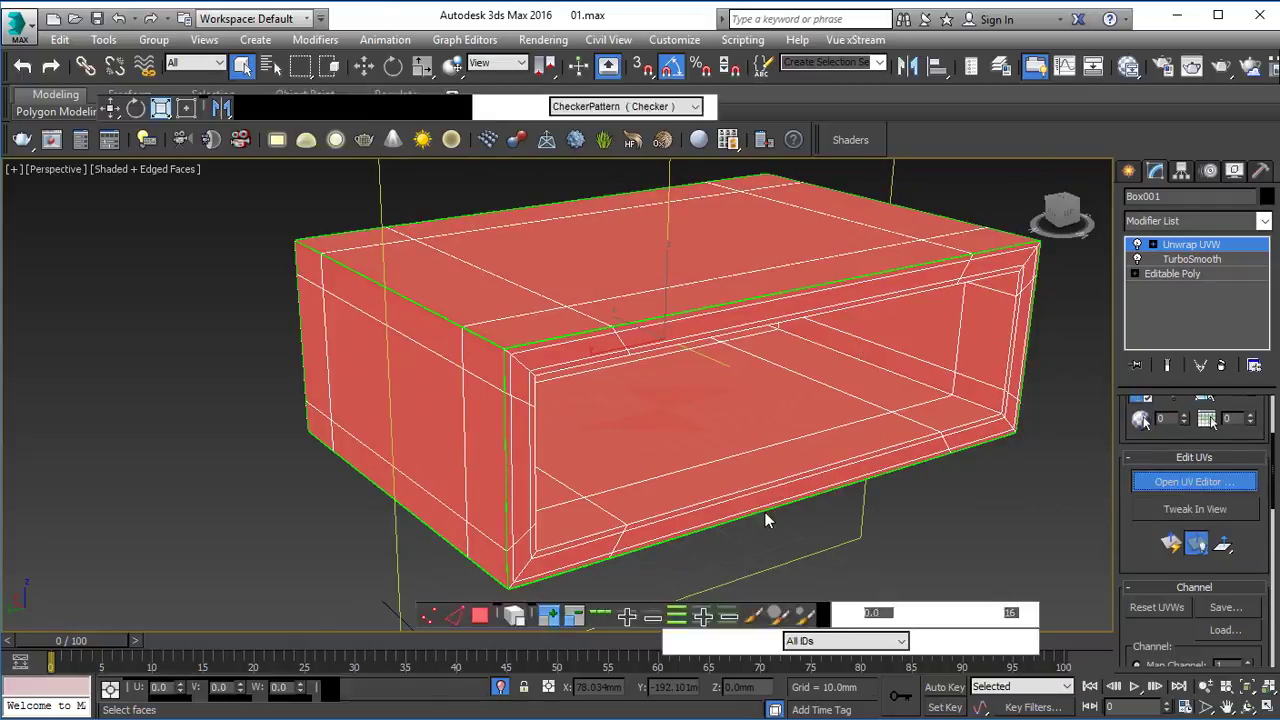
left_click(700, 370)
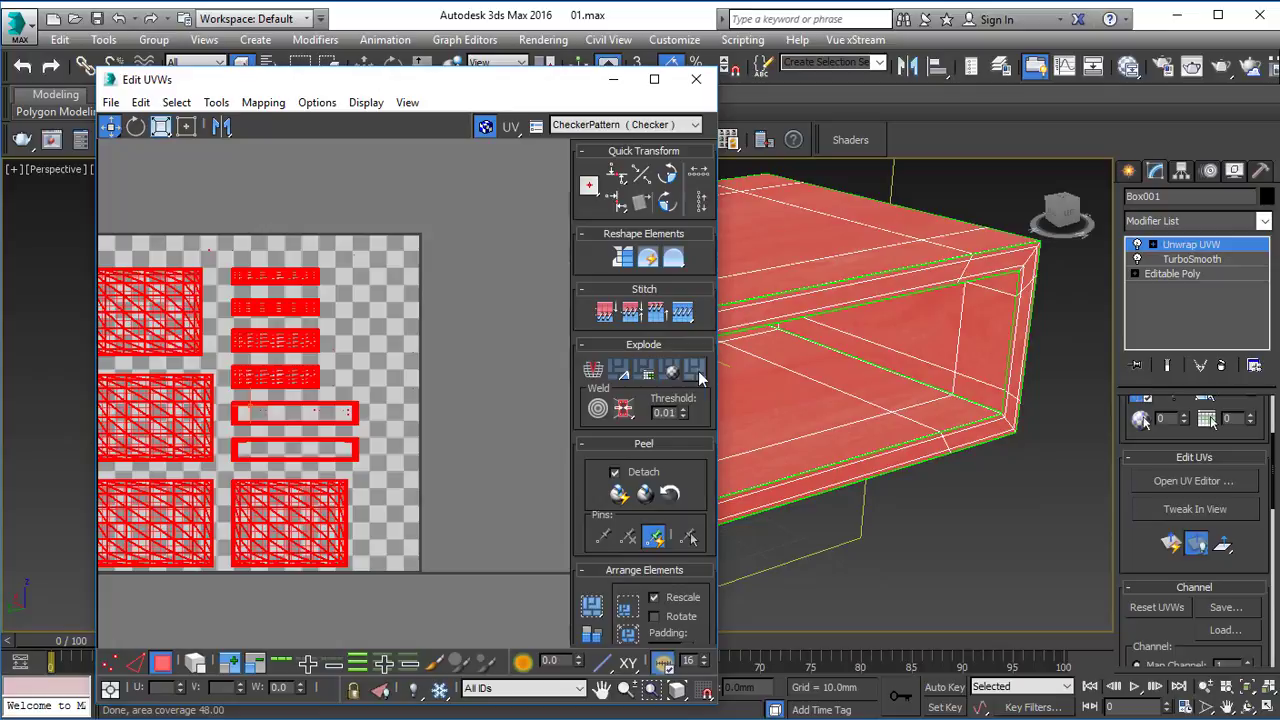
left_click(503, 490)
Undo the last UV flattening and put Unwrap UVW back below TurboSmooth.
key("ctrl+z")
key("ctrl+z")
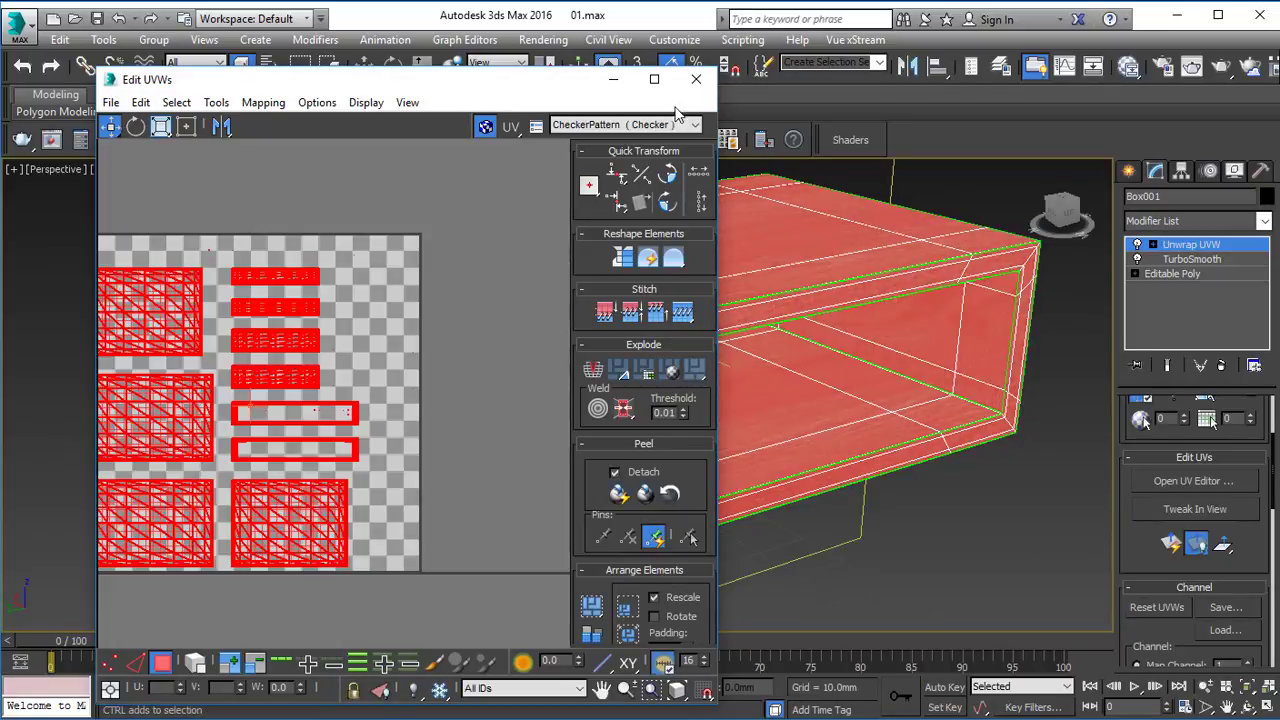
left_click(697, 80)
left_click(901, 458)
left_click(1170, 251)
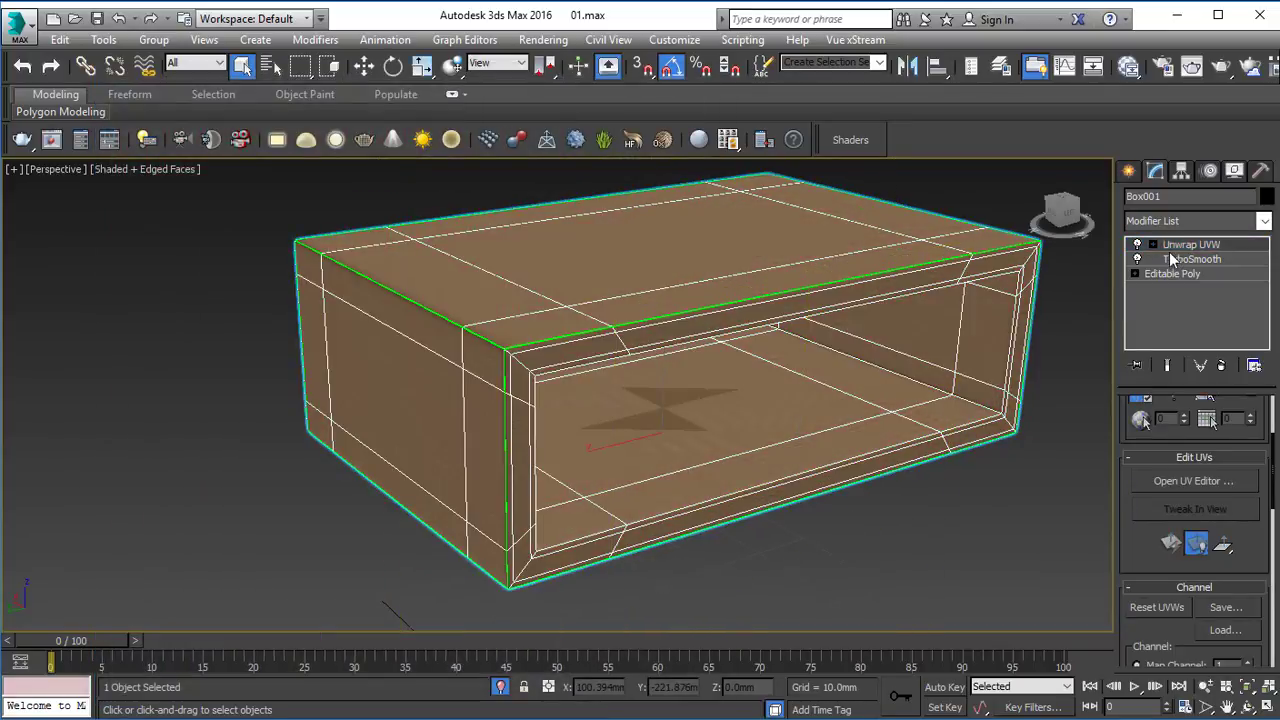
left_click(1048, 334)
key("ctrl+z")
key("ctrl+z")
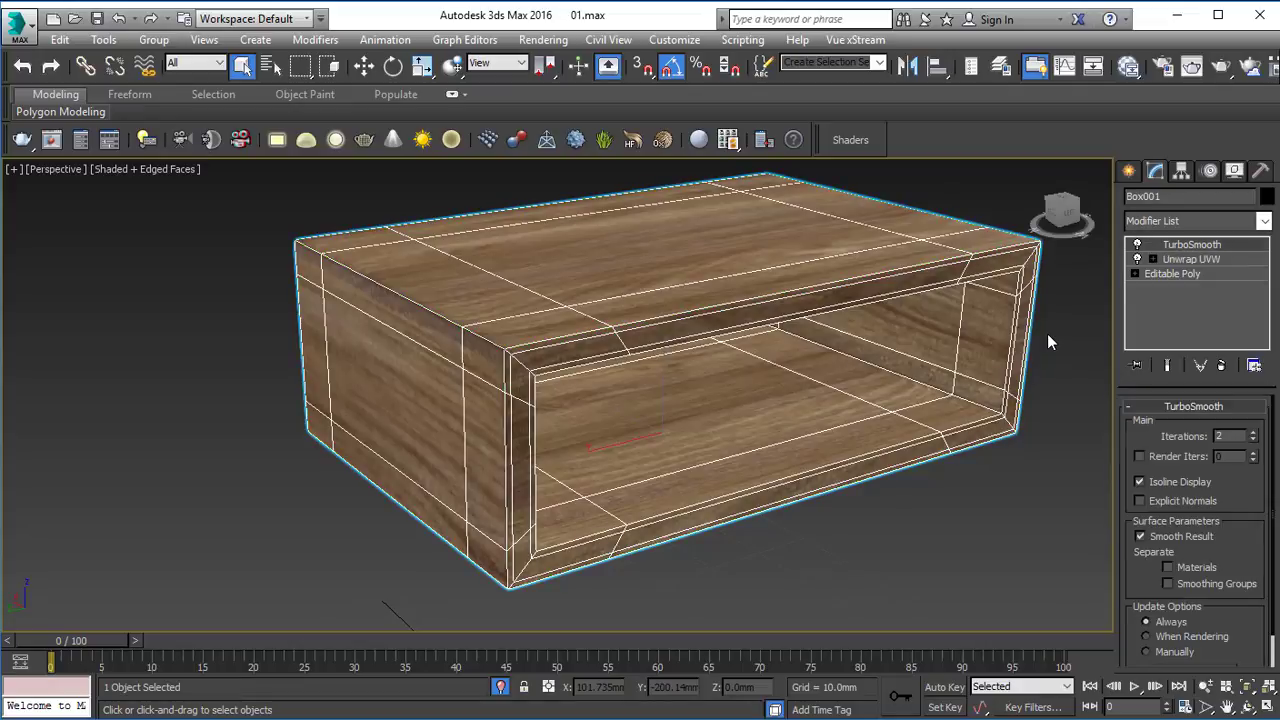
left_click(1054, 357)
Load the grey image vmppmax31_9_1_4_r.jpg from the Wood folder as a Bitmap map and connect it to the Wood material's Reflect map.
middle_click_drag(574, 426, 598, 430, "alt")
scroll(570, 527, "up", 5)
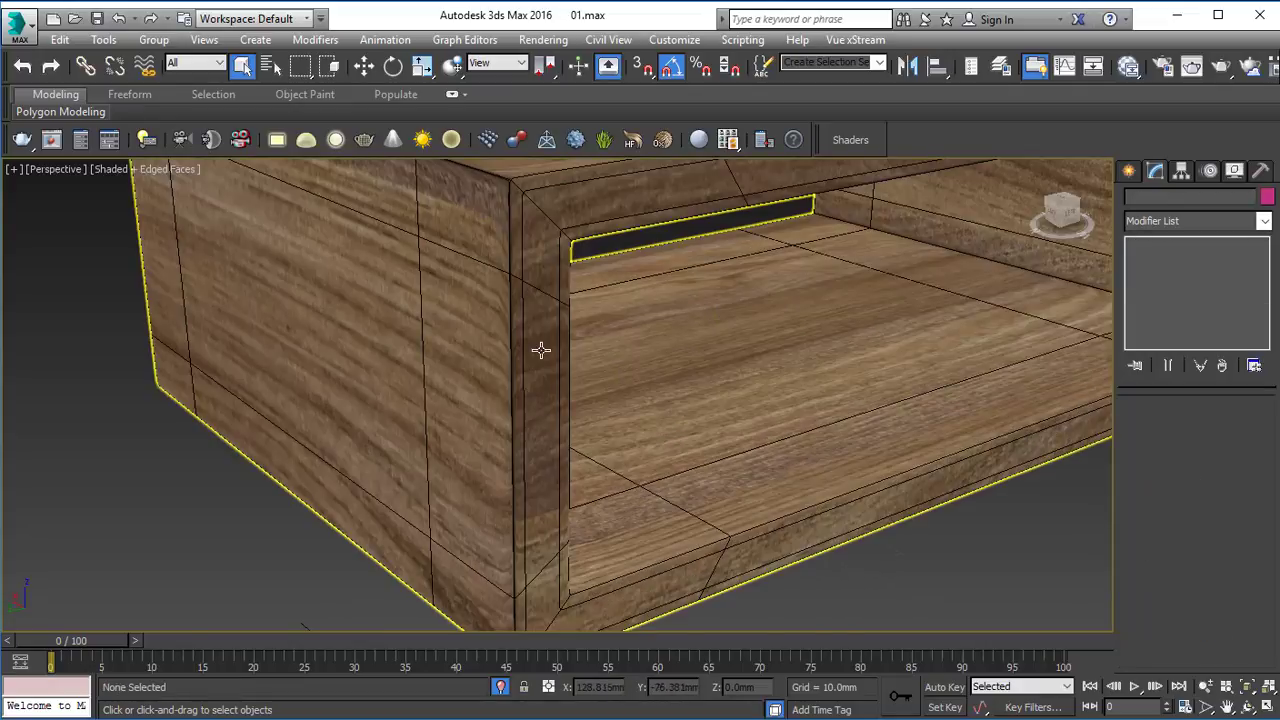
scroll(537, 363, "down", 5)
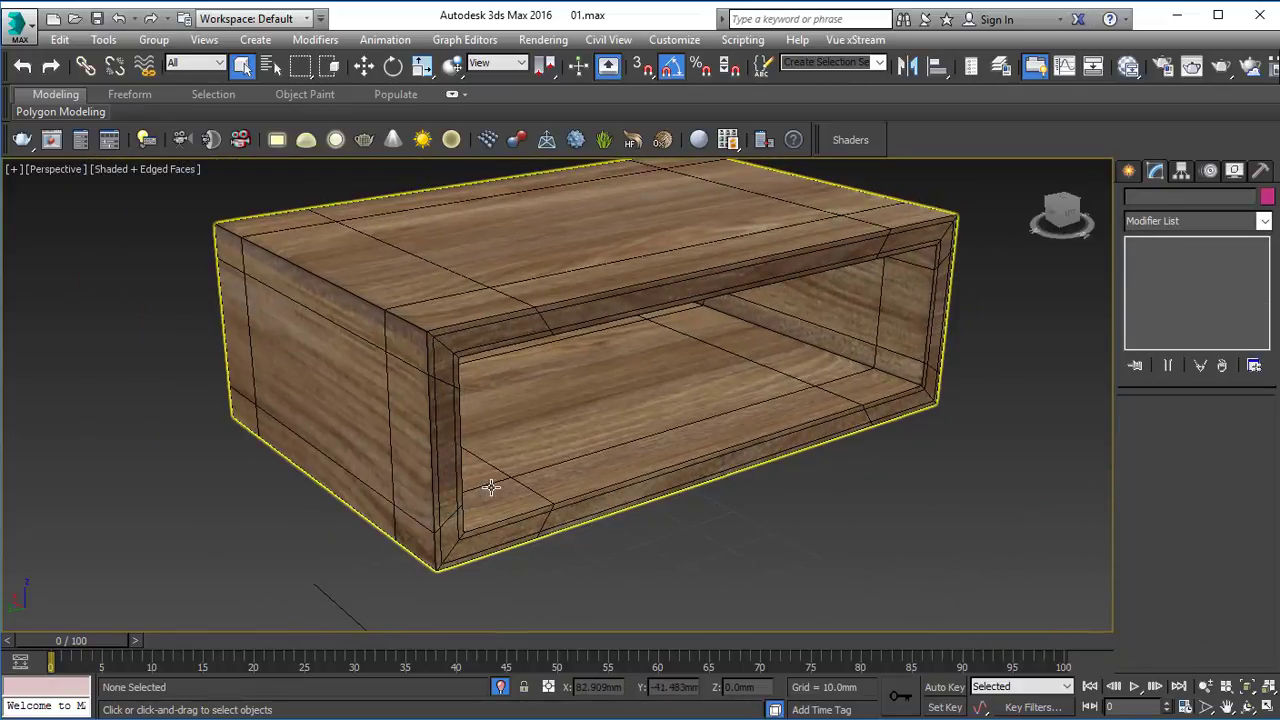
key("m")
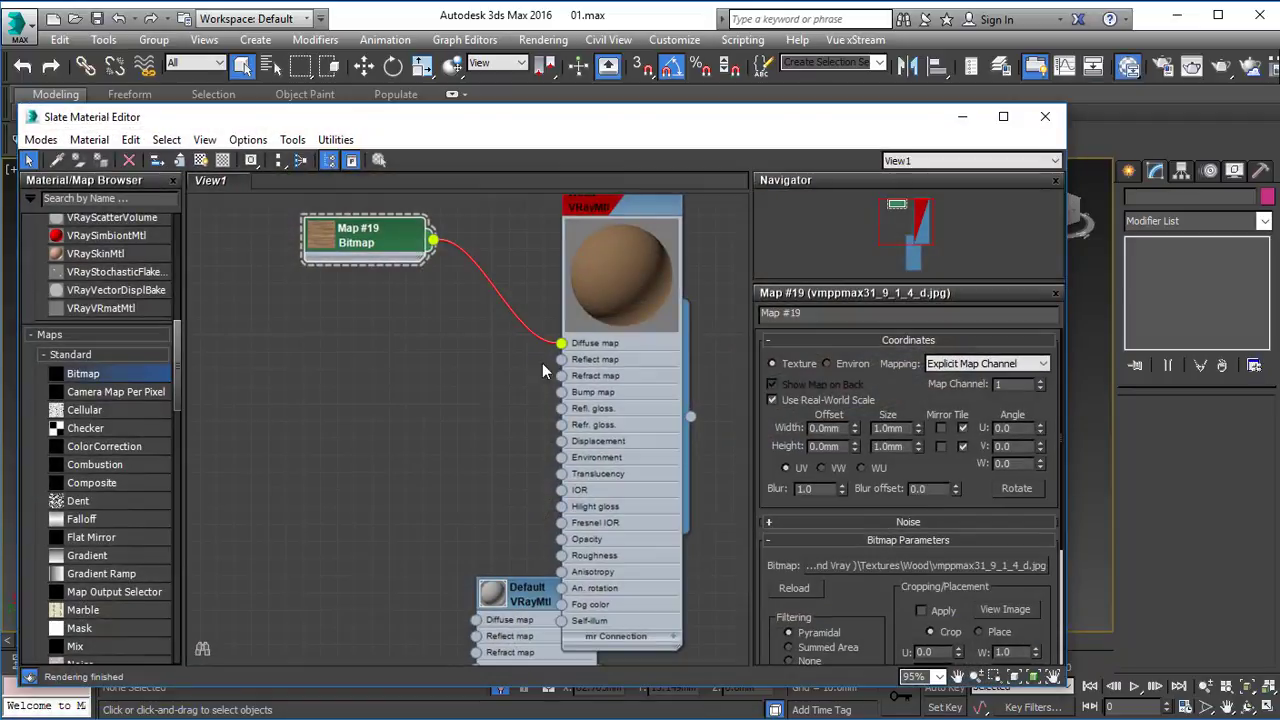
left_click_drag(463, 558, 430, 636)
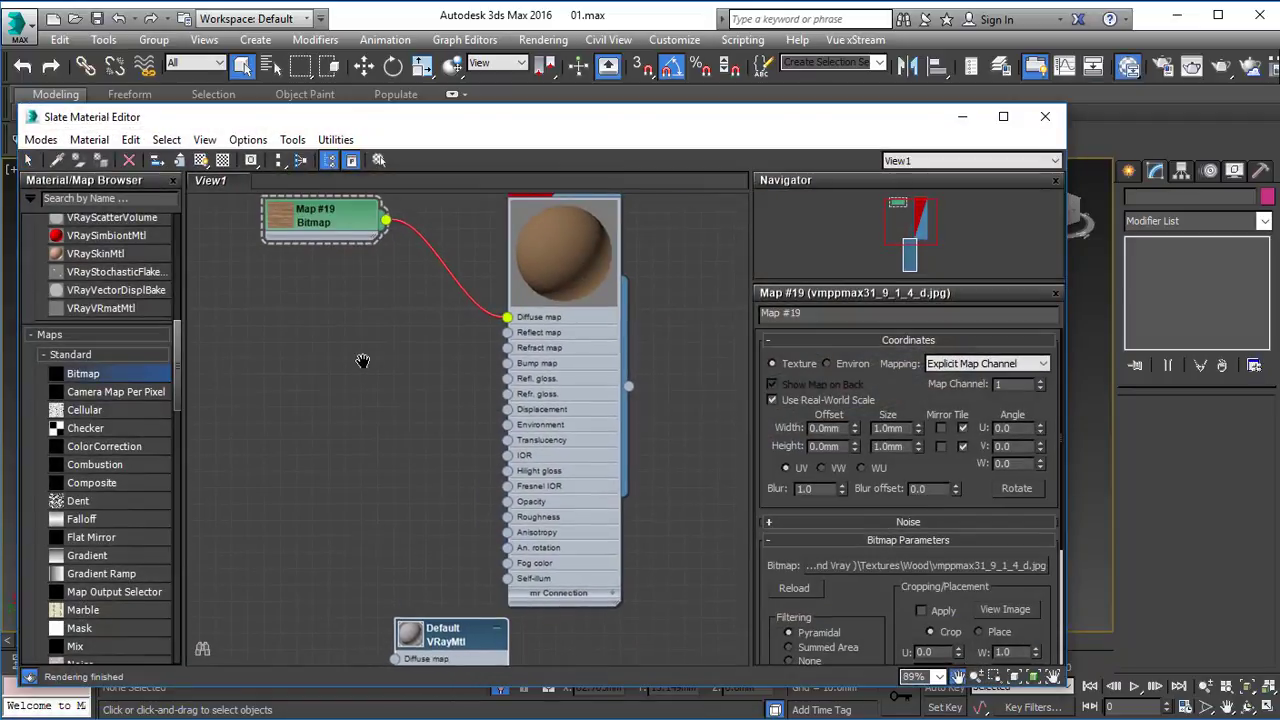
middle_click_drag(362, 367, 382, 366)
left_click_drag(202, 367, 277, 300)
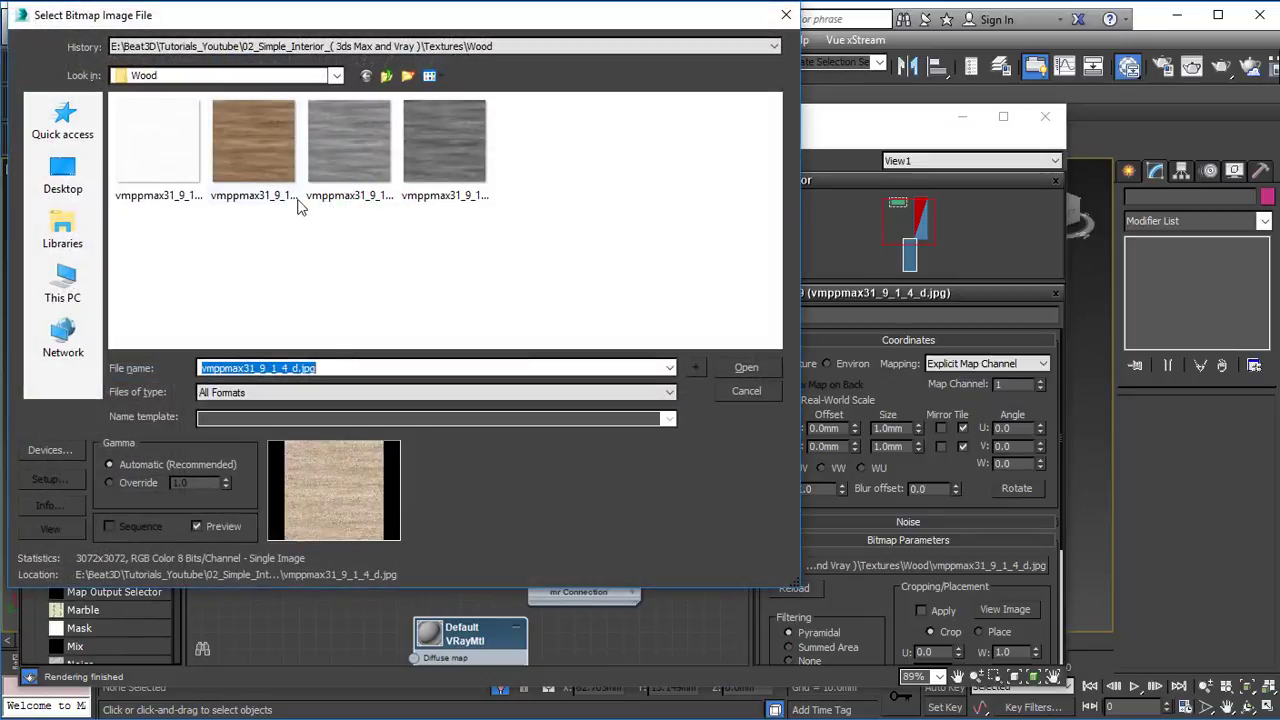
left_click(310, 186)
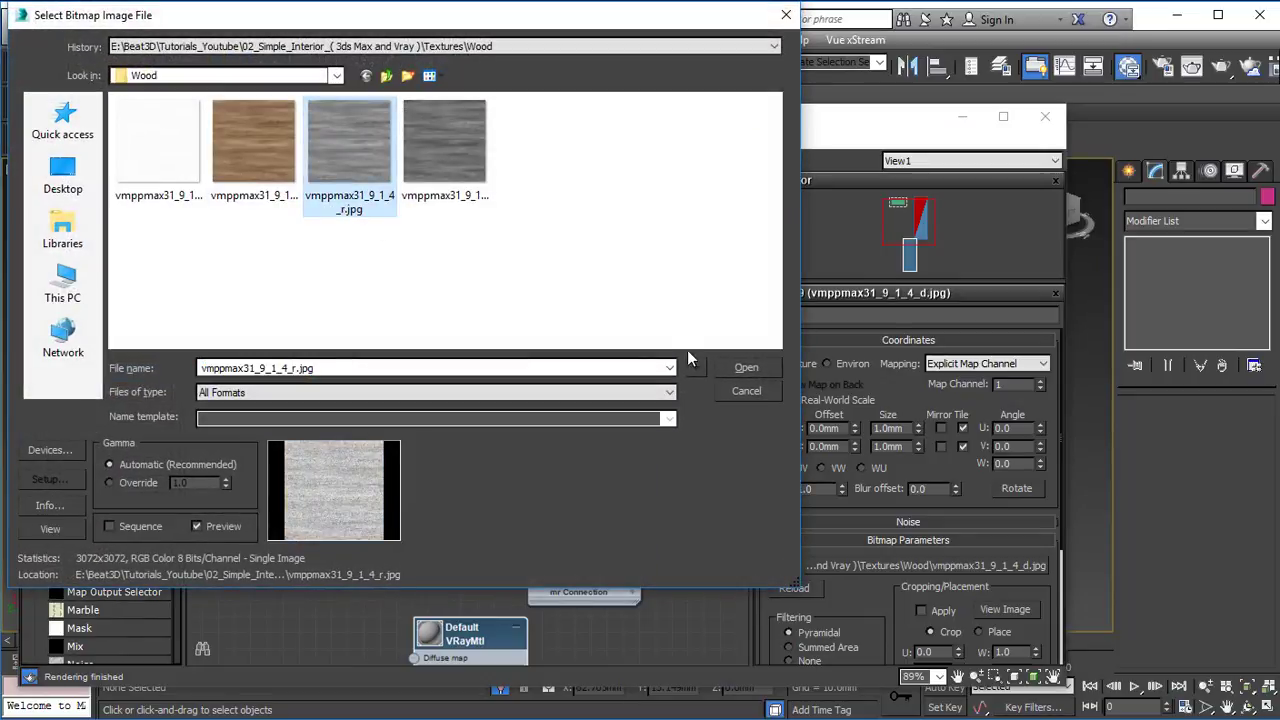
left_click(746, 367)
middle_click_drag(448, 298, 495, 312)
left_click_drag(355, 304, 418, 310)
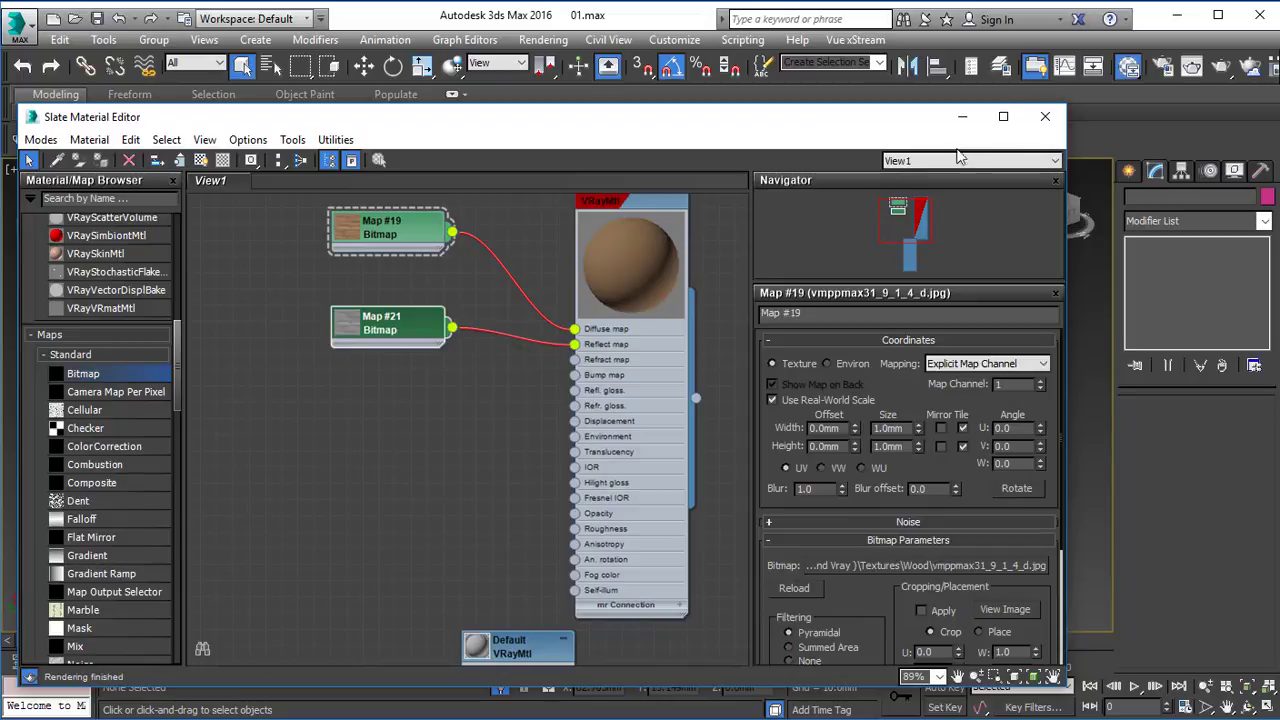
left_click(962, 117)
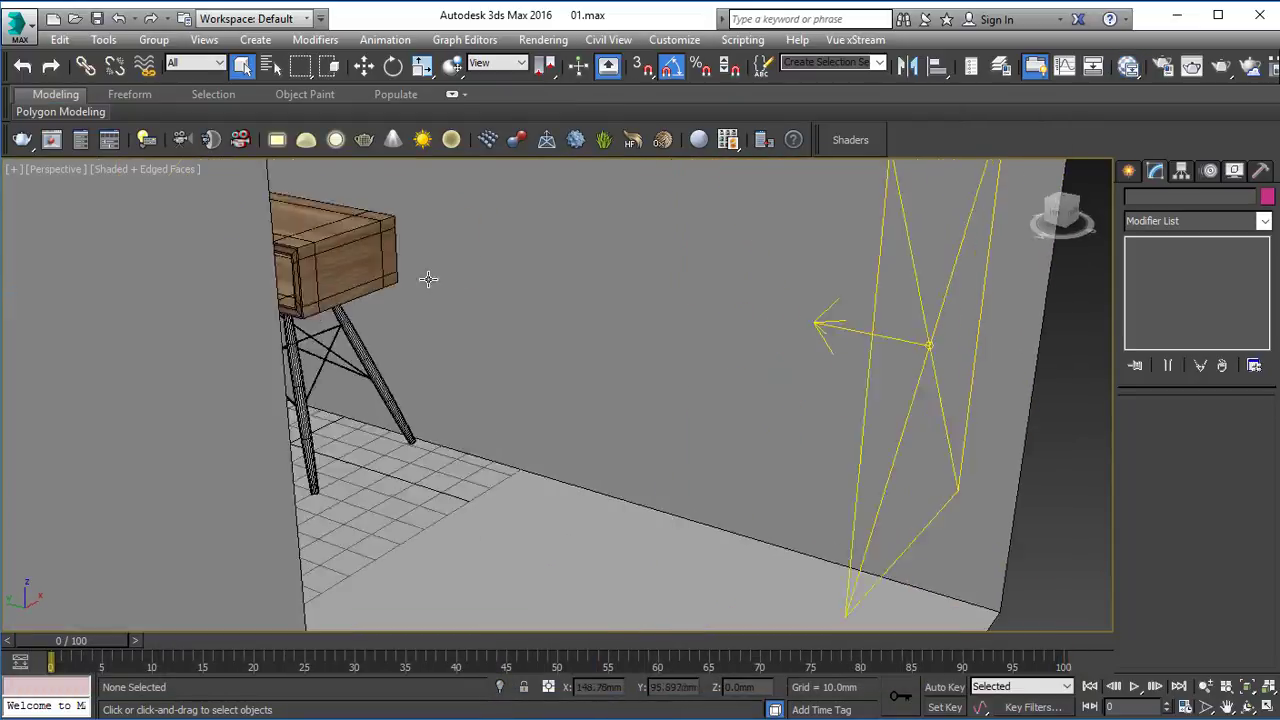
Exit isolation to show the rest of the scene and select the box.
middle_click_drag(429, 277, 299, 363, "alt")
scroll(299, 363, "up", 2)
left_click(466, 309)
middle_click_drag(466, 309, 498, 310, "alt")
Disconnect the grey wood bitmap from the Wood material's Reflect map and put the material editor away.
left_click(45, 686)
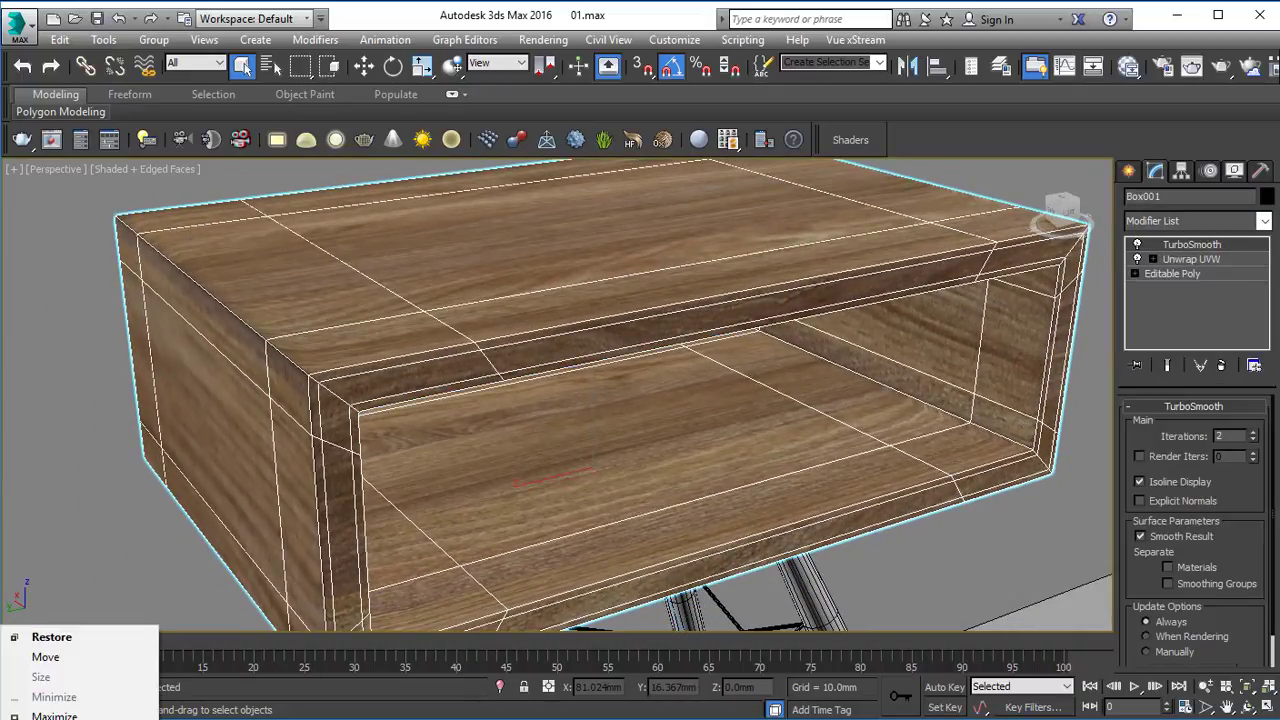
left_click(51, 637)
left_click_drag(573, 343, 563, 358)
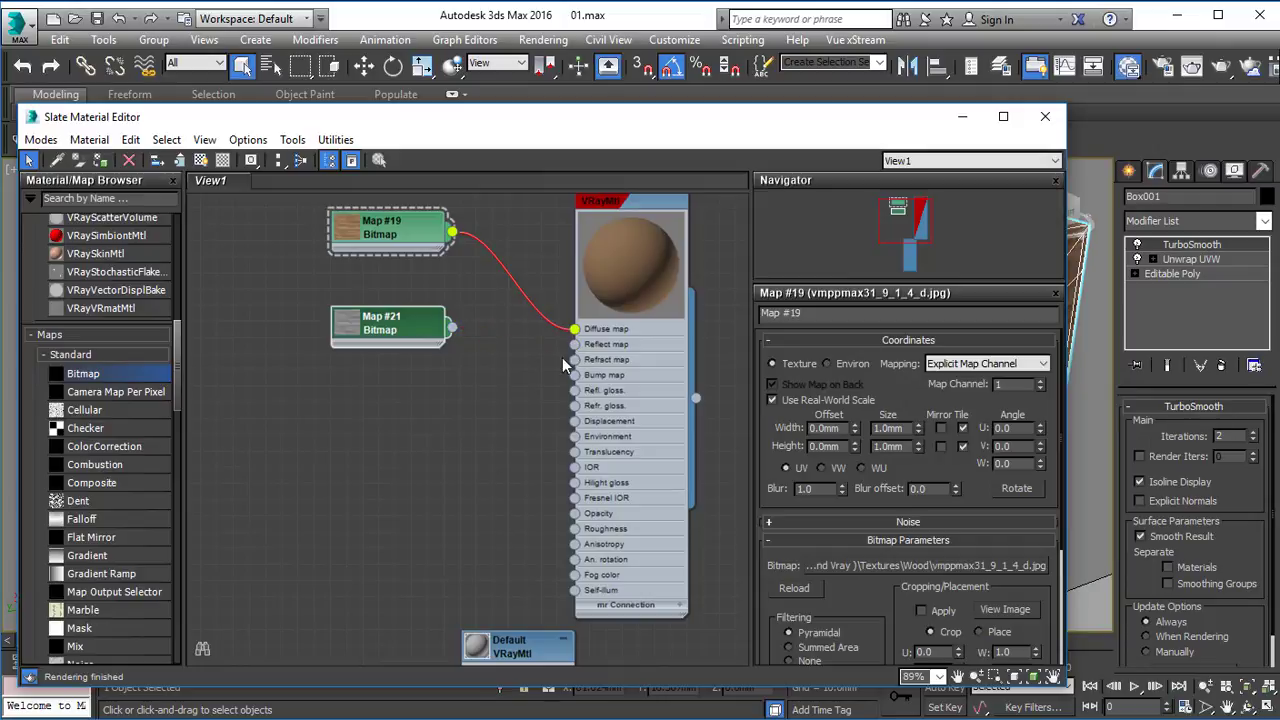
left_click(965, 119)
Render the scene with V-Ray, examine the wood on the box's front corner in the frame buffer and stop the render.
left_click(1200, 68)
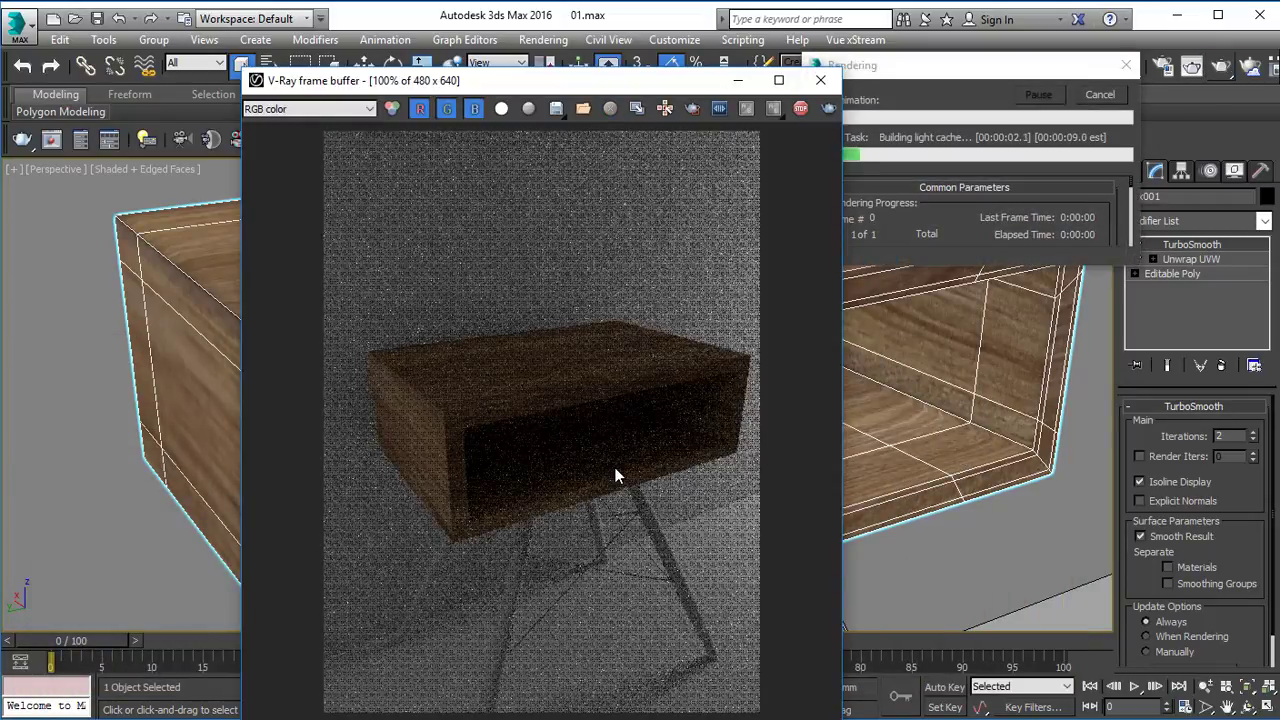
scroll(443, 421, "up", 4)
scroll(443, 413, "down", 1)
scroll(443, 413, "up", 1)
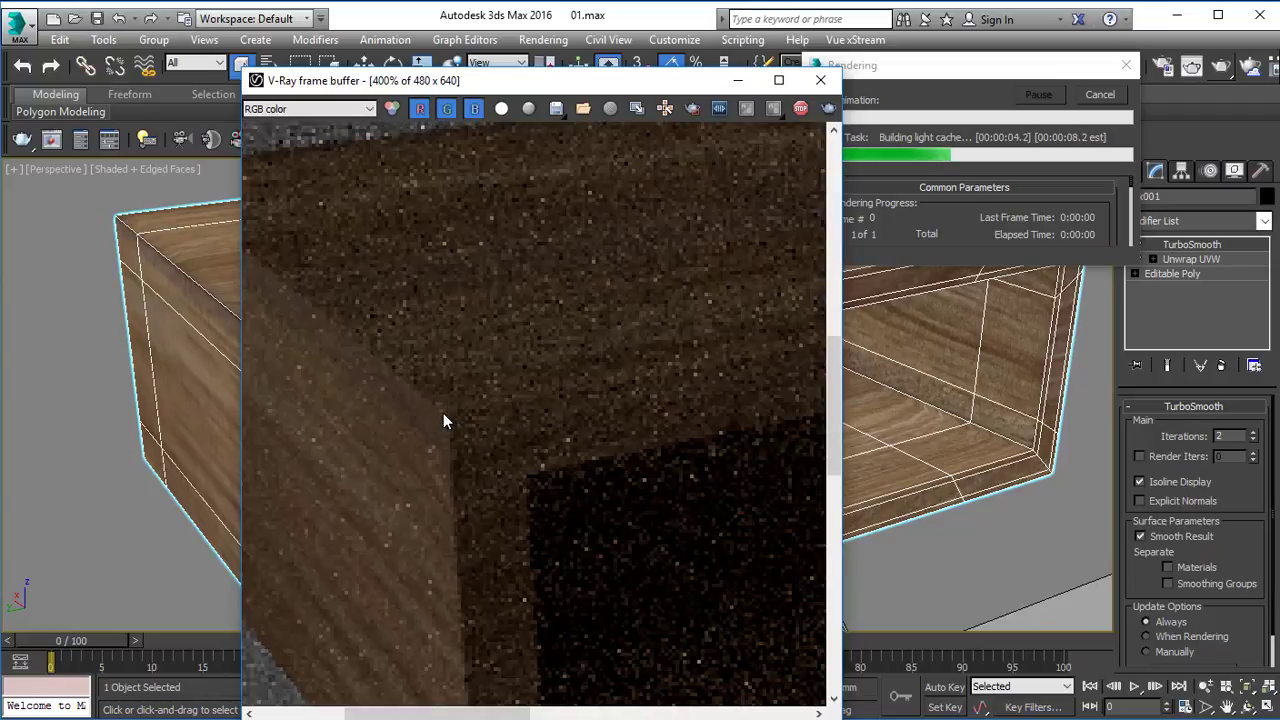
middle_click_drag(443, 413, 453, 406)
left_click(800, 108)
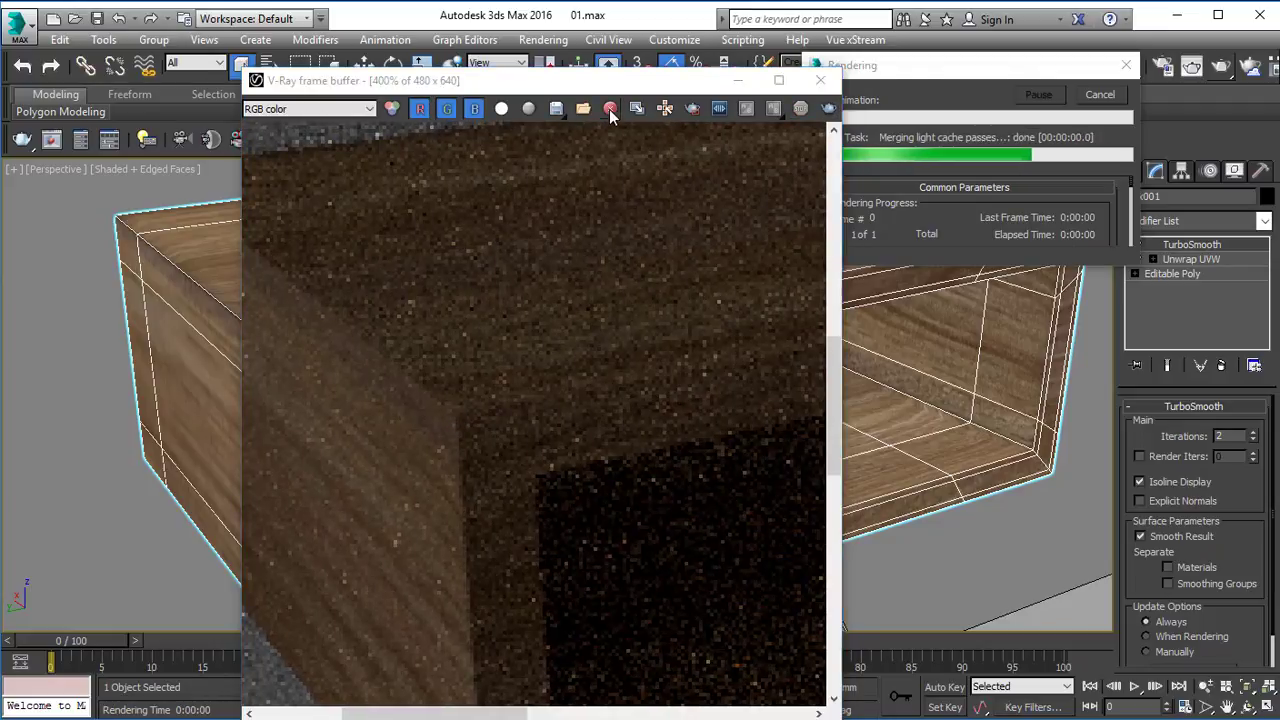
Define a render region around the box's front corner in the frame buffer and render it.
left_click_drag(311, 258, 794, 660)
left_click(828, 110)
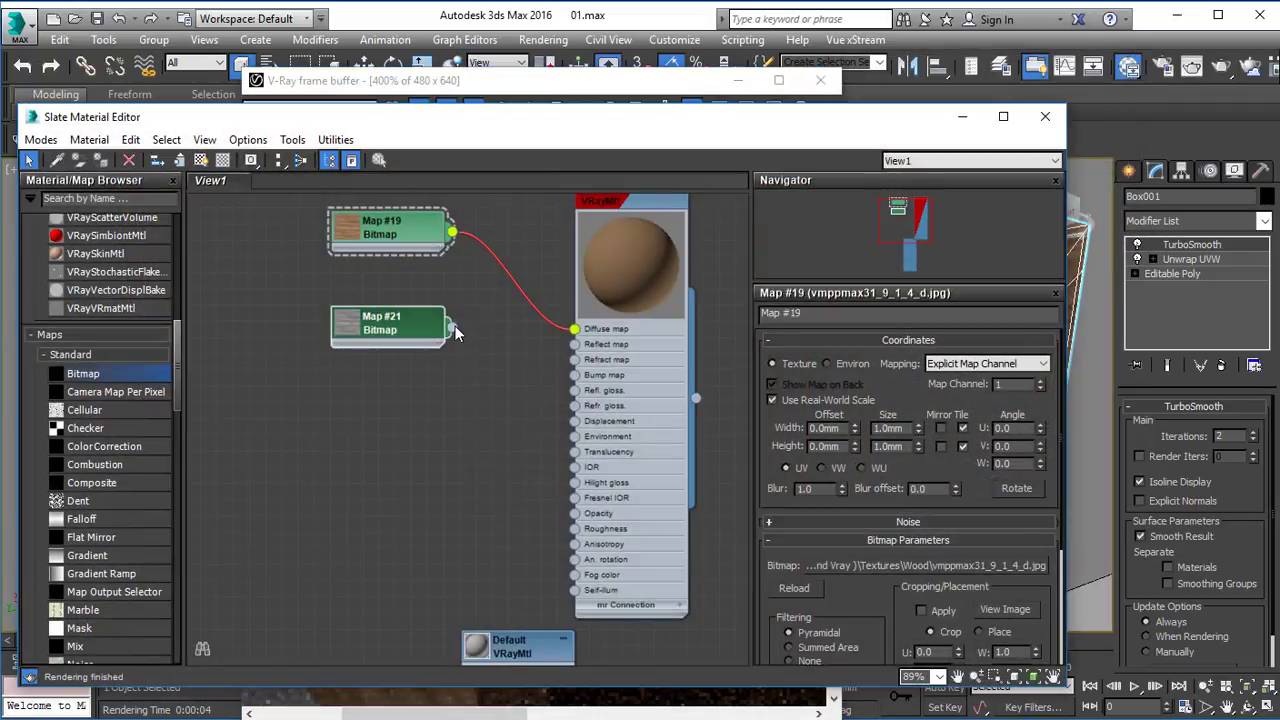
Reconnect the grey Map #21 bitmap to the Wood material's Reflect map and render the corner region again to compare it.
left_click_drag(455, 328, 577, 347)
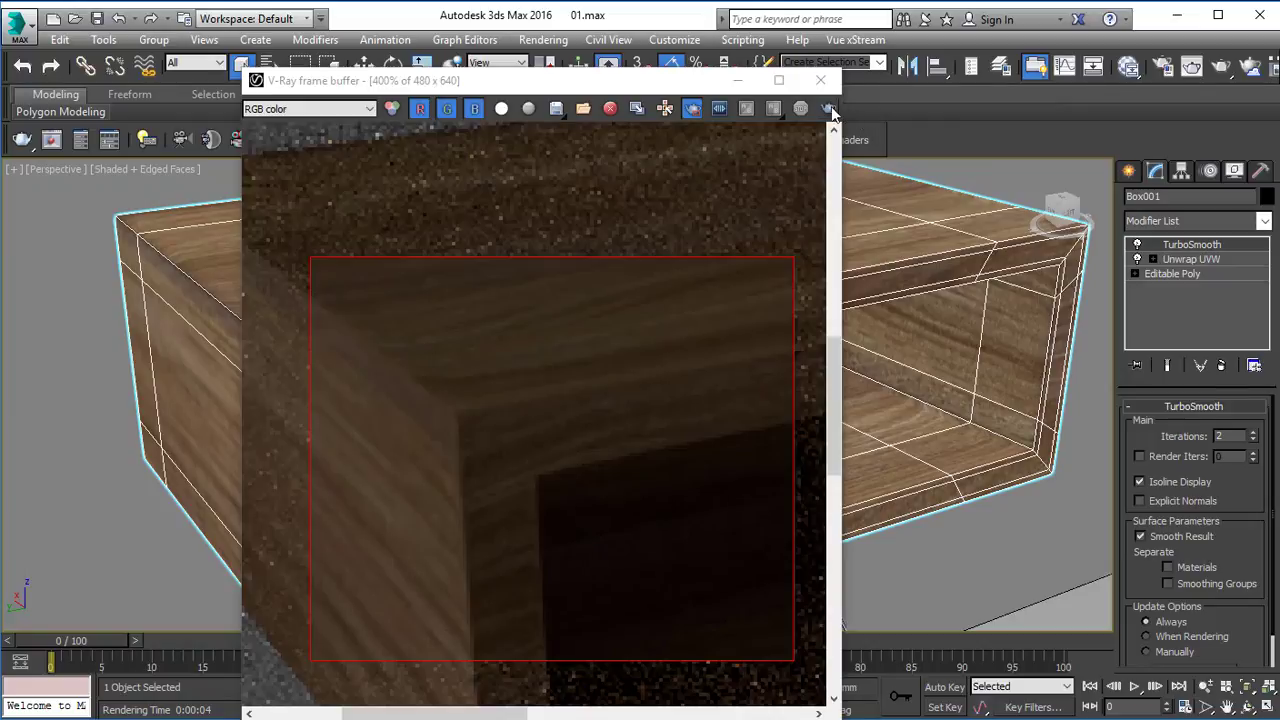
left_click(831, 106)
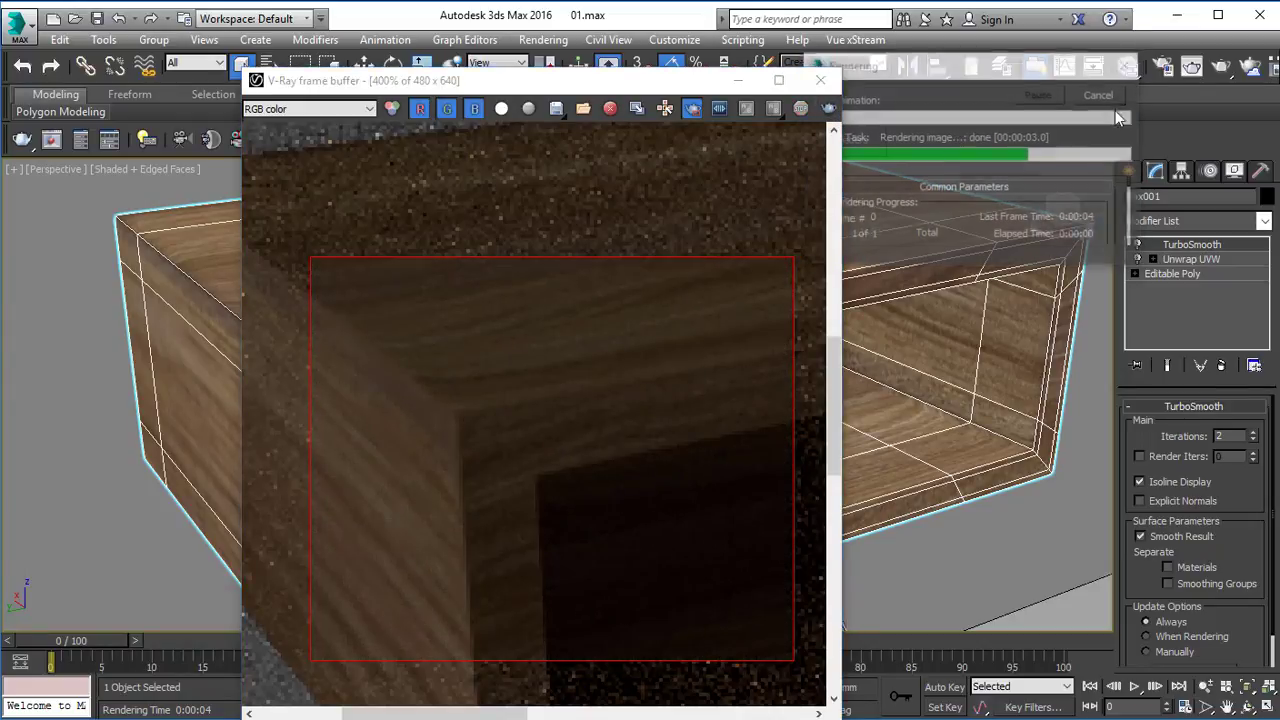
double_click(648, 296)
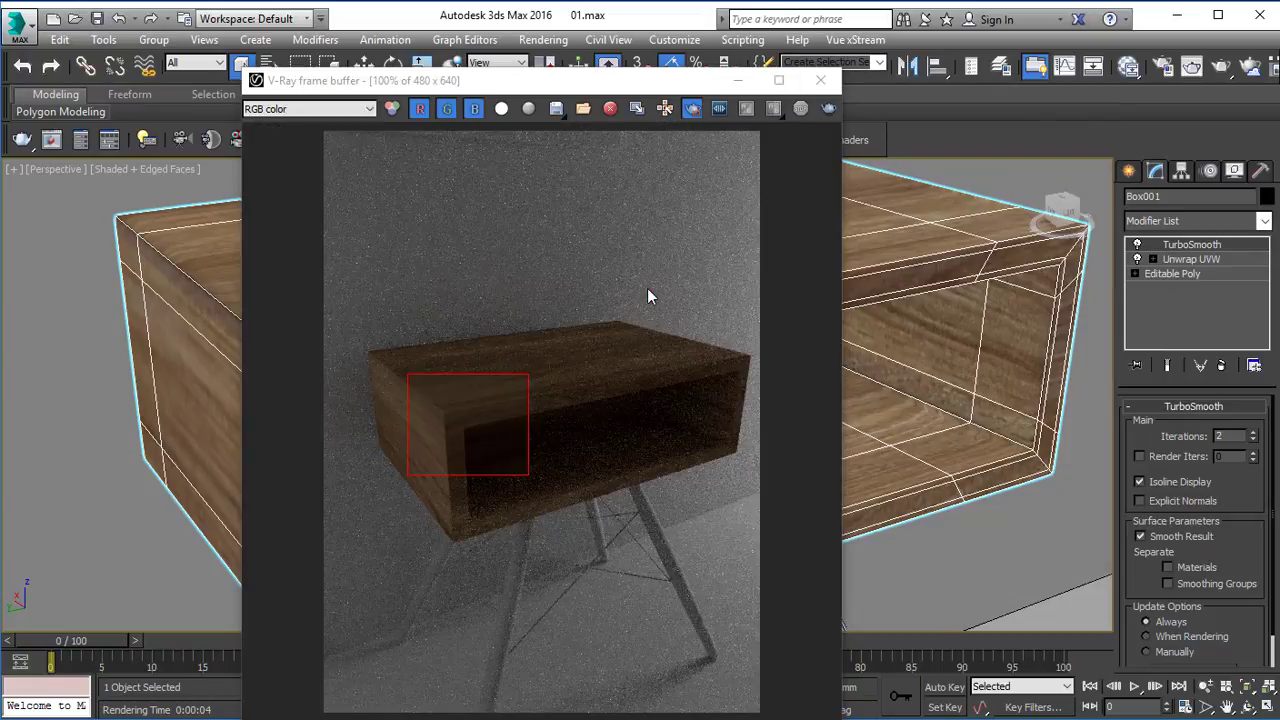
left_click(737, 83)
Load the dark grey image vmppmax31_9_1_4_s.jpg from the Wood folder as a Bitmap map and place it below Map #21.
key("m")
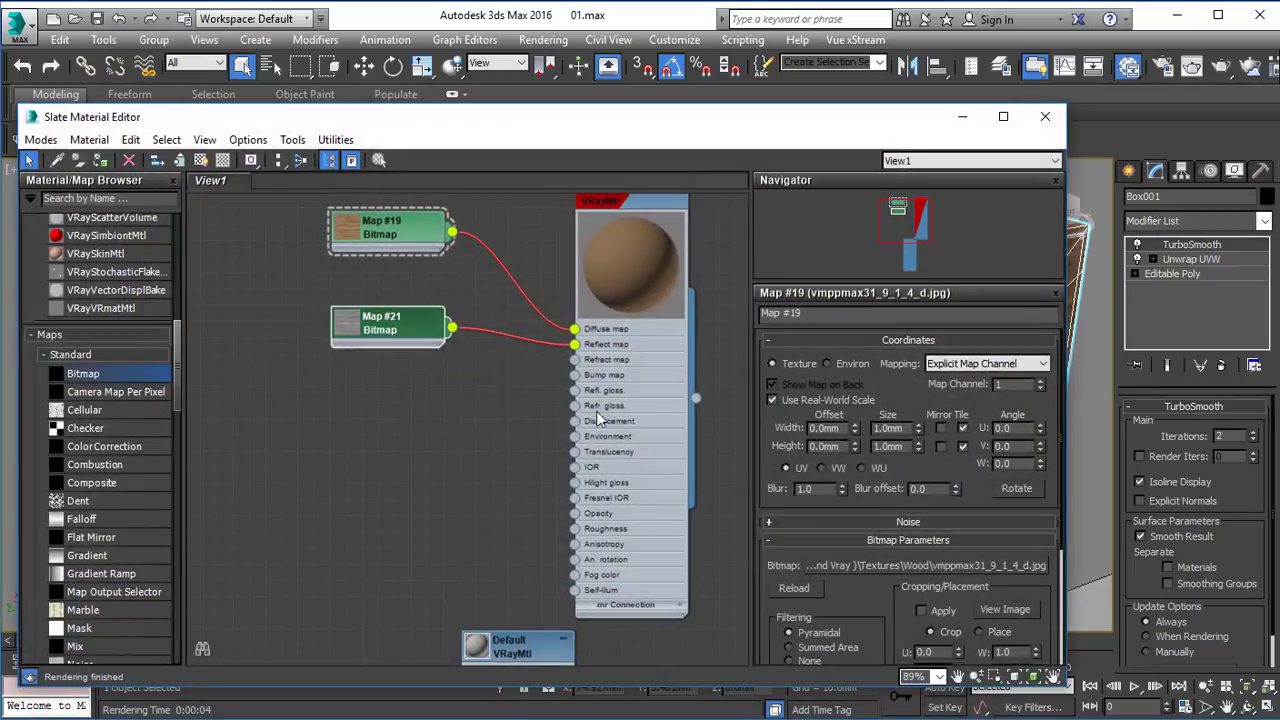
left_click(468, 718)
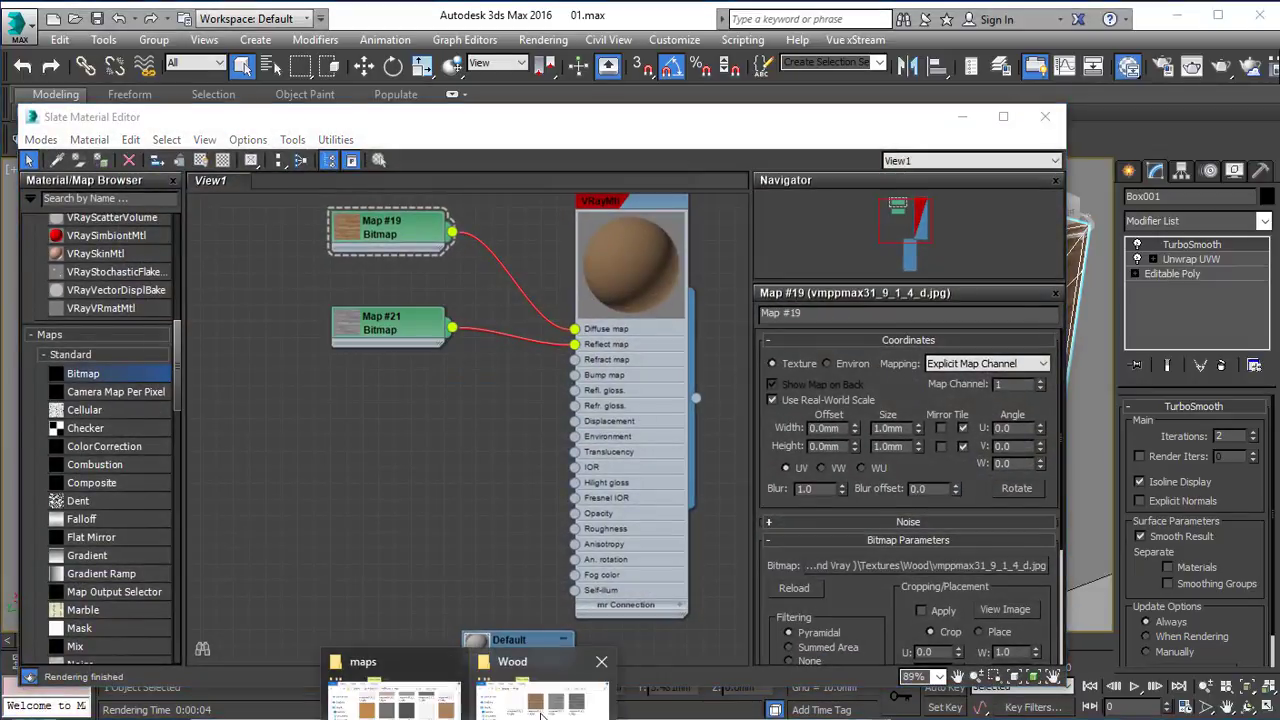
left_click(541, 714)
left_click(801, 222)
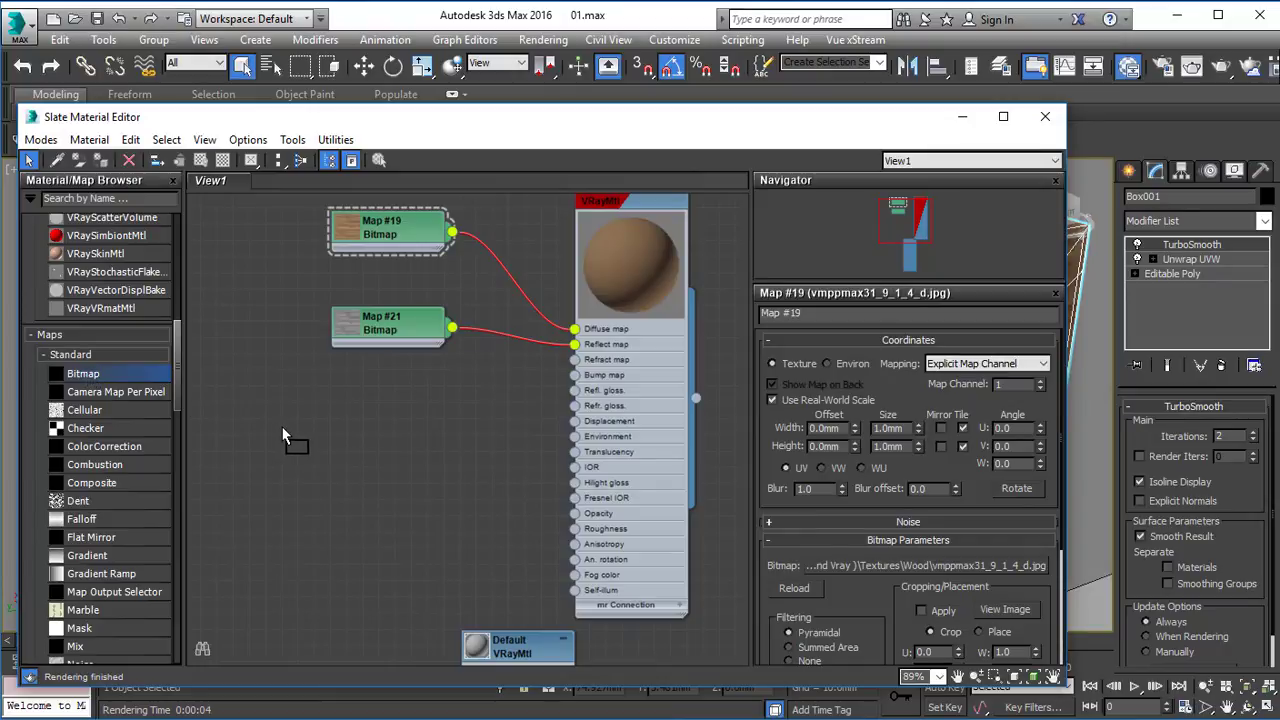
left_click_drag(283, 437, 283, 437)
left_click(368, 179)
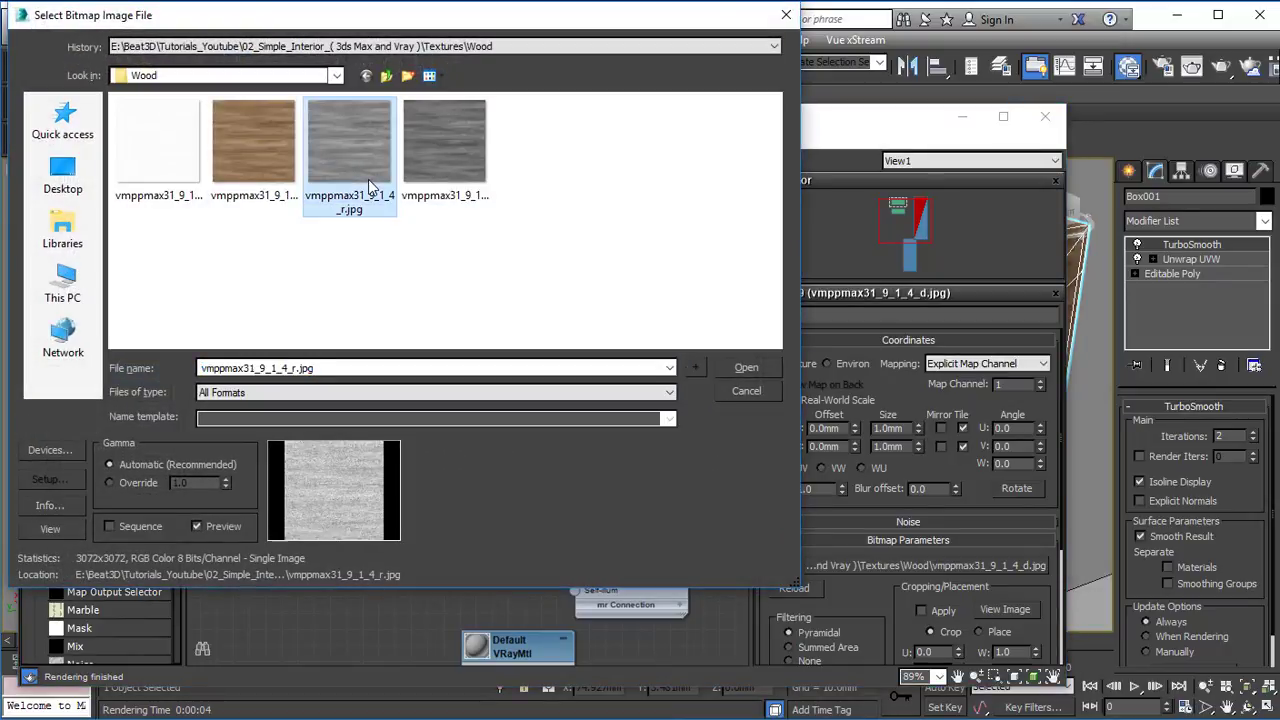
left_click(444, 142)
left_click(760, 368)
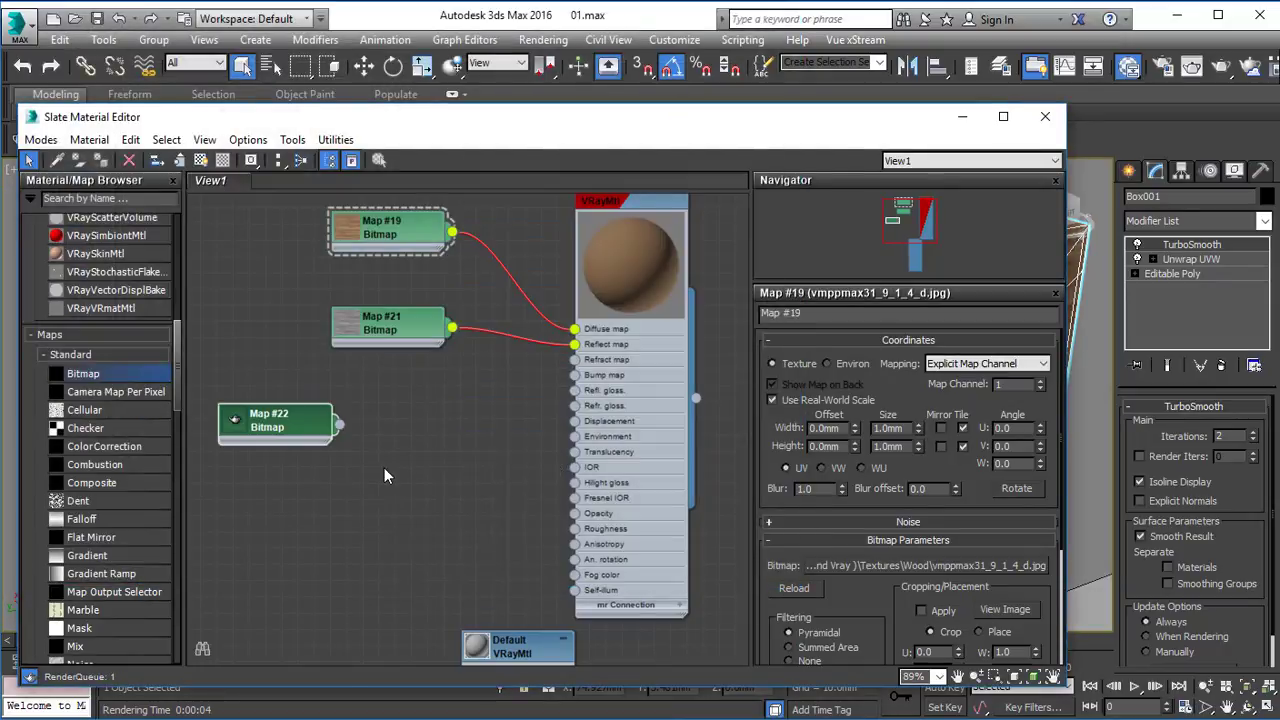
left_click_drag(293, 423, 388, 438)
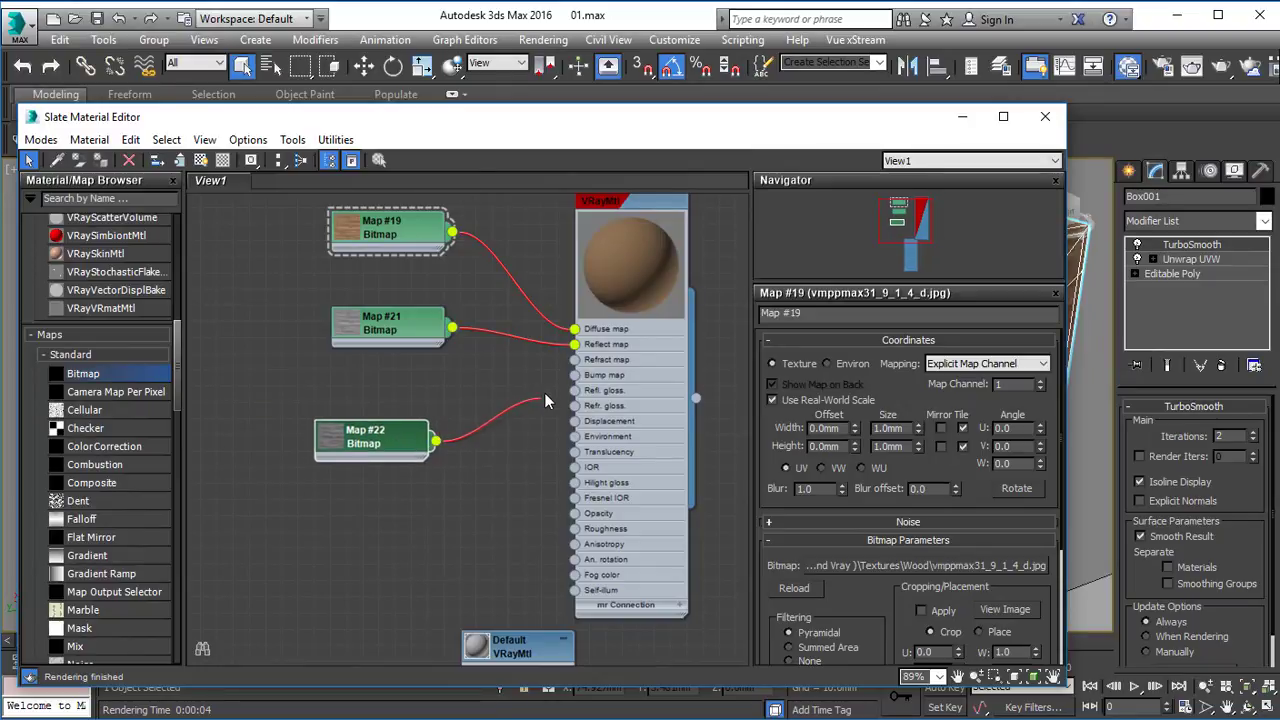
Enlarge the preview of the dark grey Map #22 bitmap node and examine its texture.
left_click_drag(542, 386, 538, 385)
left_click(330, 441)
double_click(330, 441)
scroll(363, 493, "up", 1)
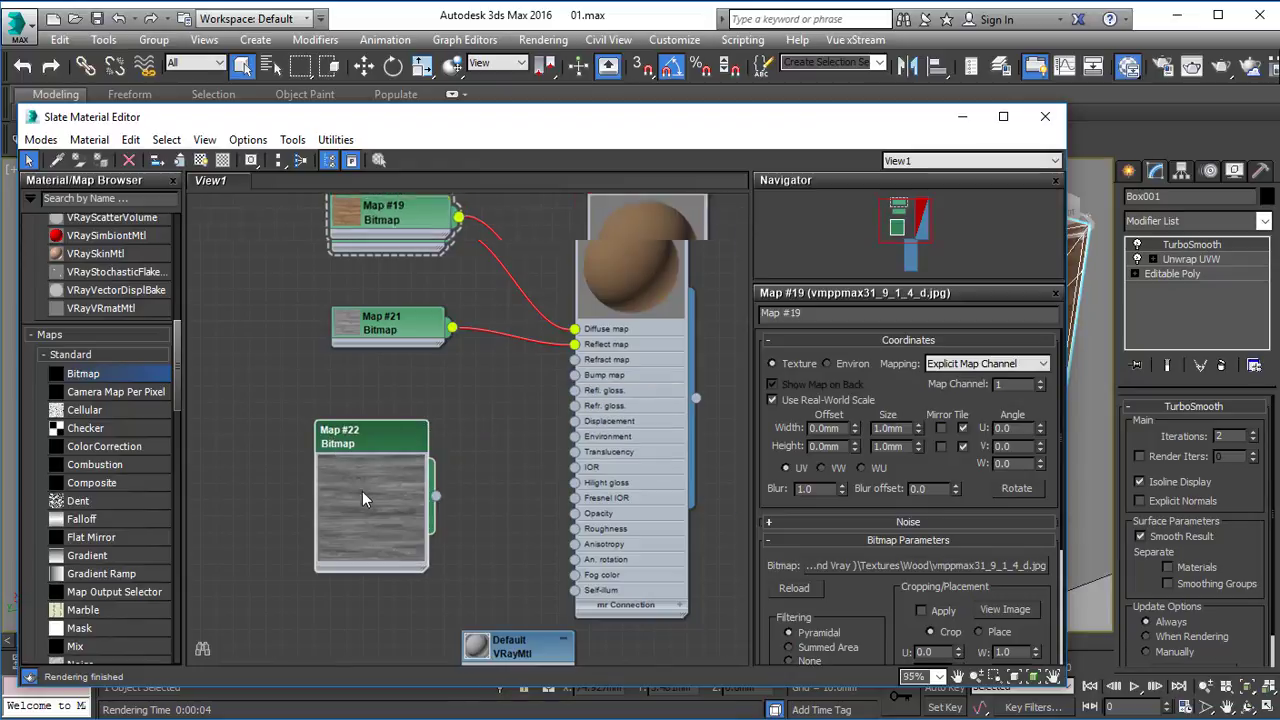
scroll(362, 499, "up", 4)
scroll(362, 499, "down", 6)
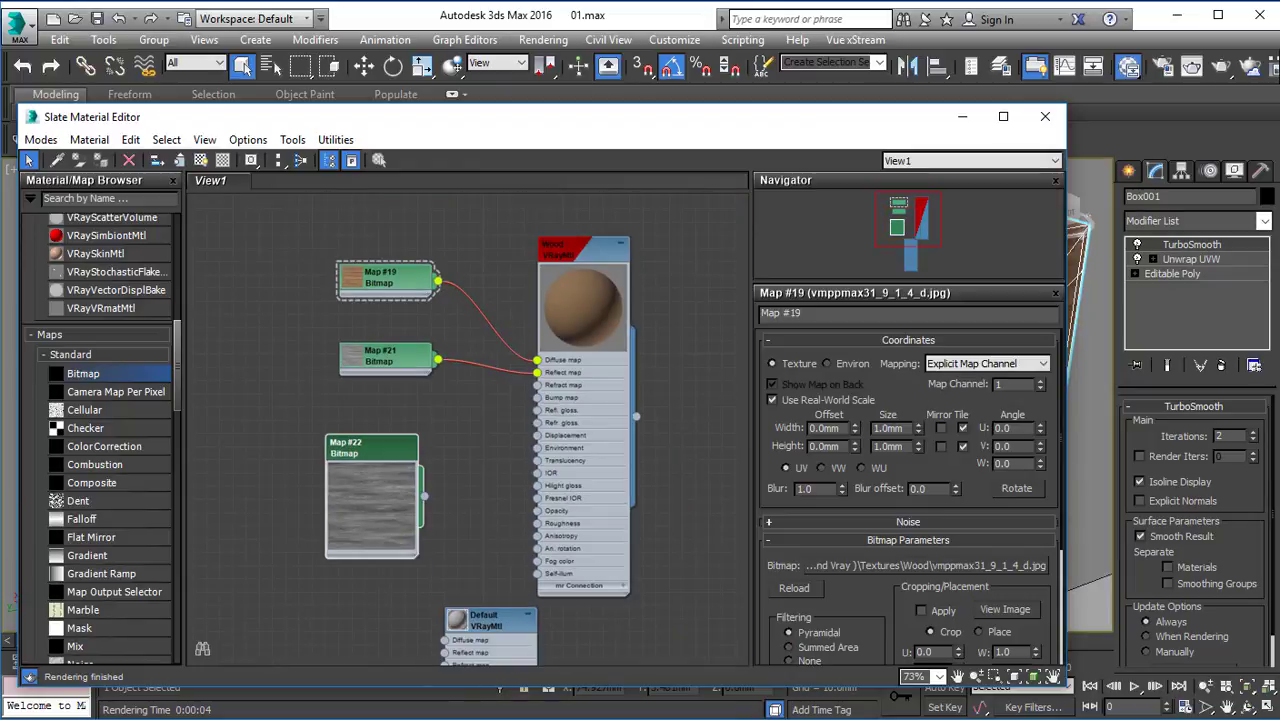
Load the white image vmppmax31_9_1_4_b.jpg from the Wood folder as a Bitmap map and connect it to the Wood material's Bump map.
left_click(512, 675)
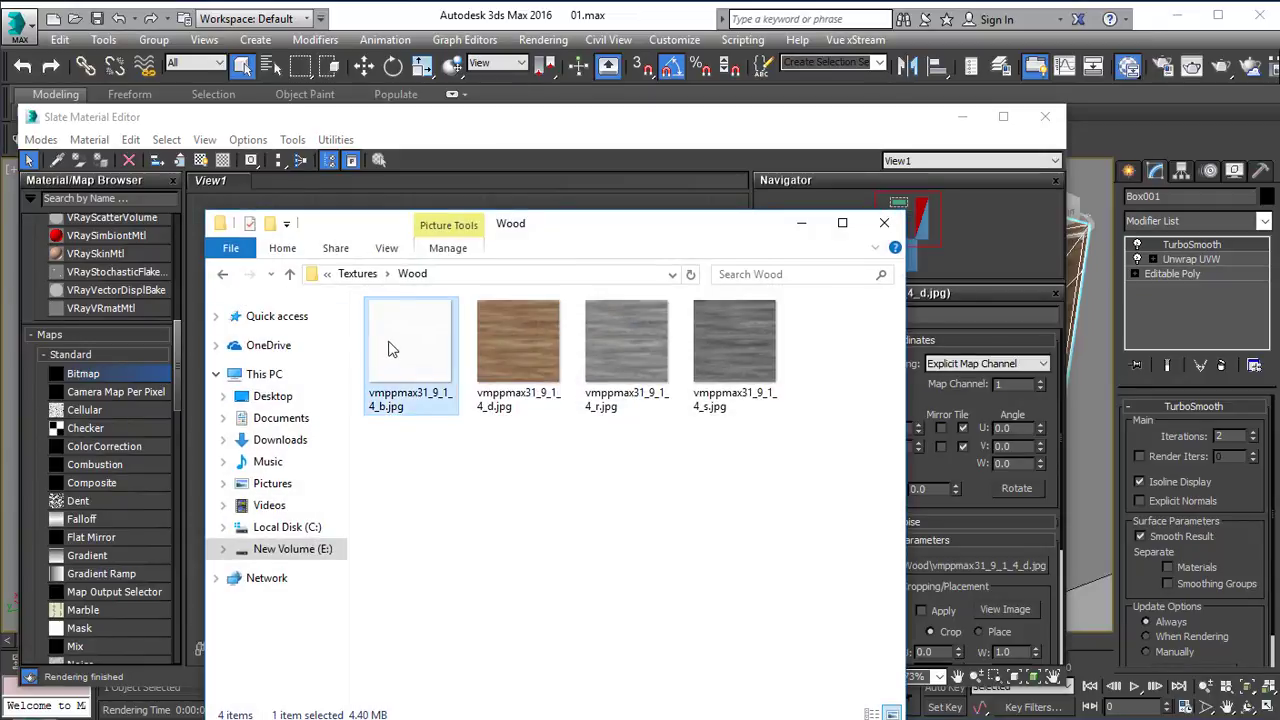
left_click(801, 223)
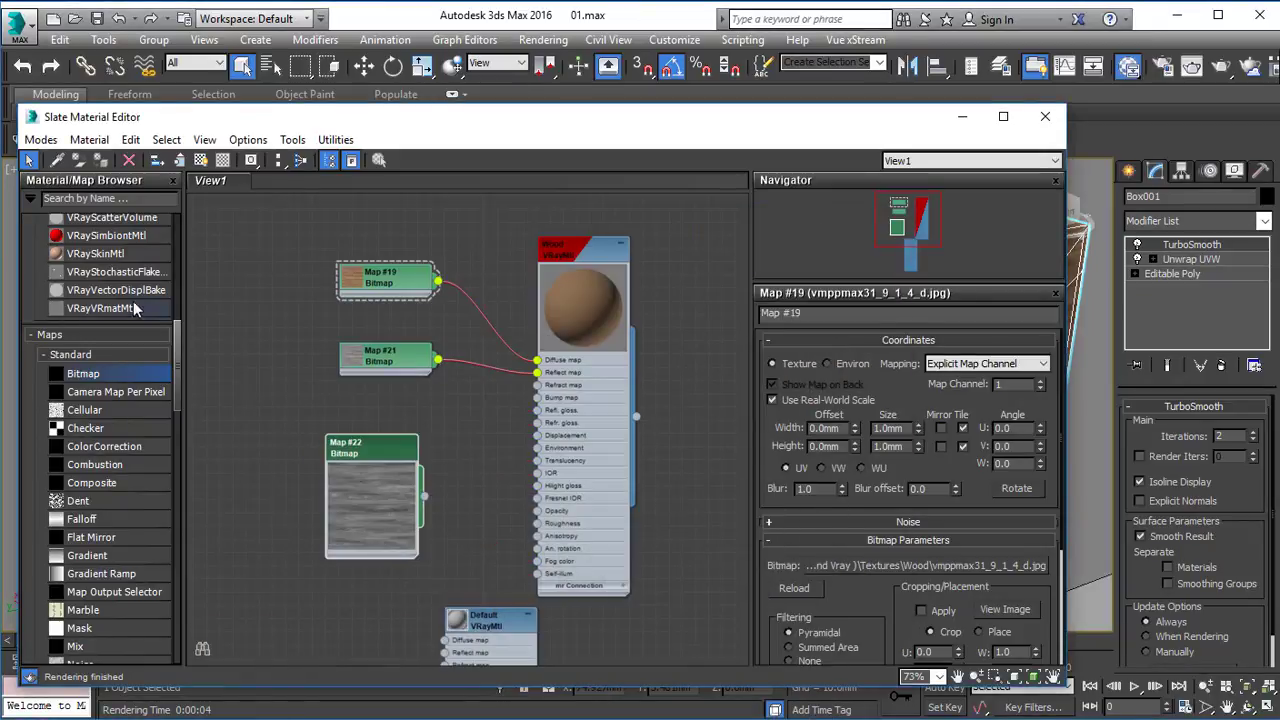
left_click_drag(270, 389, 270, 389)
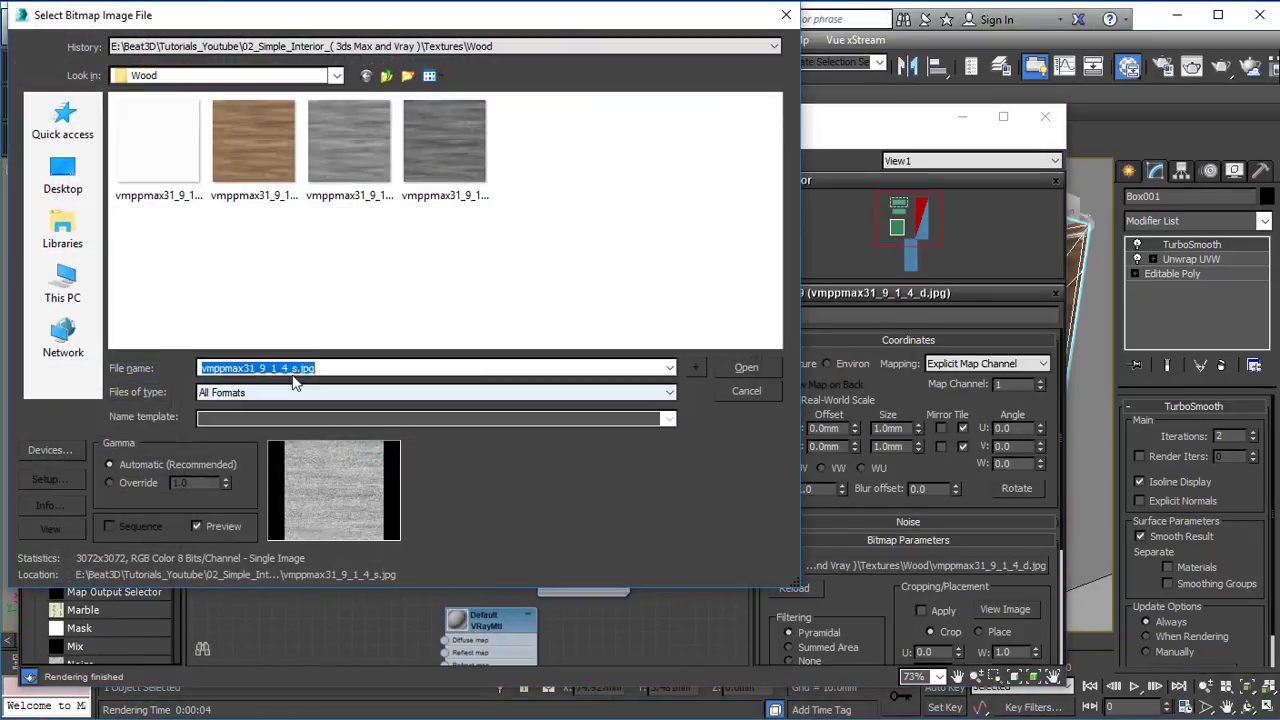
double_click(163, 150)
left_click_drag(370, 450, 367, 492)
left_click_drag(274, 398, 372, 432)
scroll(442, 434, "up", 2)
scroll(416, 440, "up", 1)
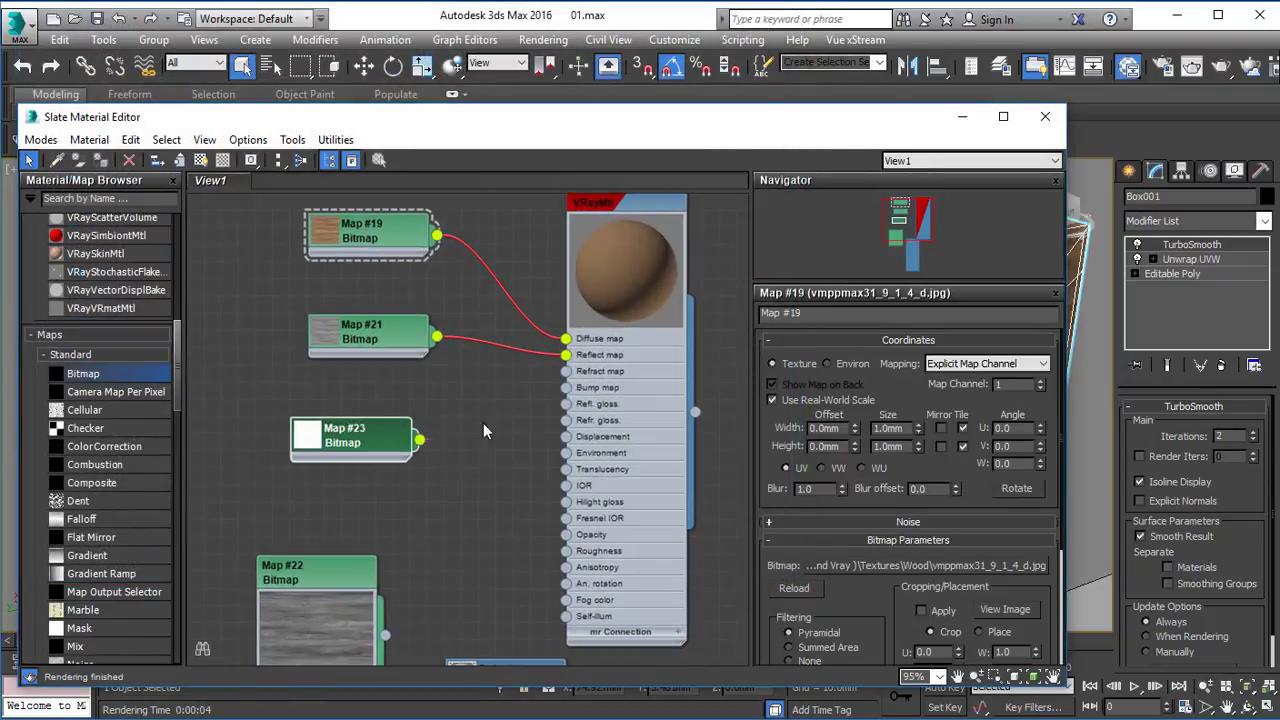
left_click_drag(566, 395, 566, 392)
left_click(522, 467)
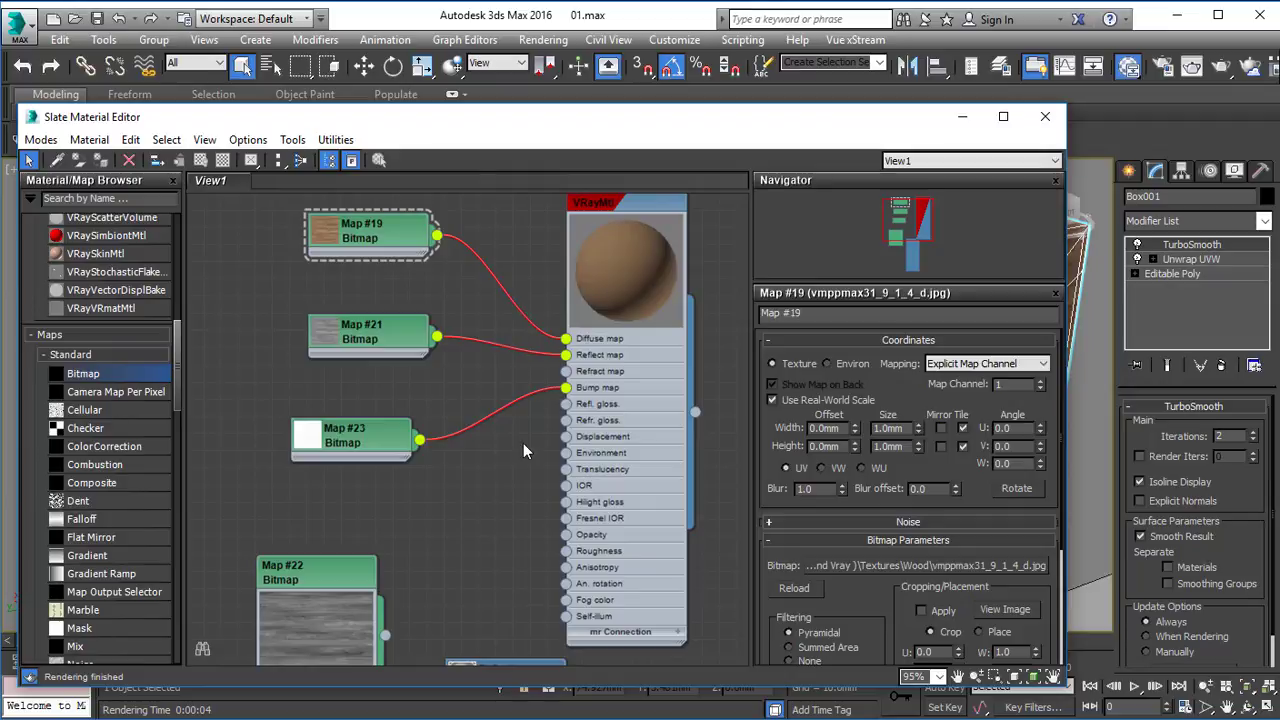
Arrange the bitmap nodes in a column beside the Wood material.
left_click(380, 440)
left_click_drag(390, 340, 372, 340)
left_click(323, 328)
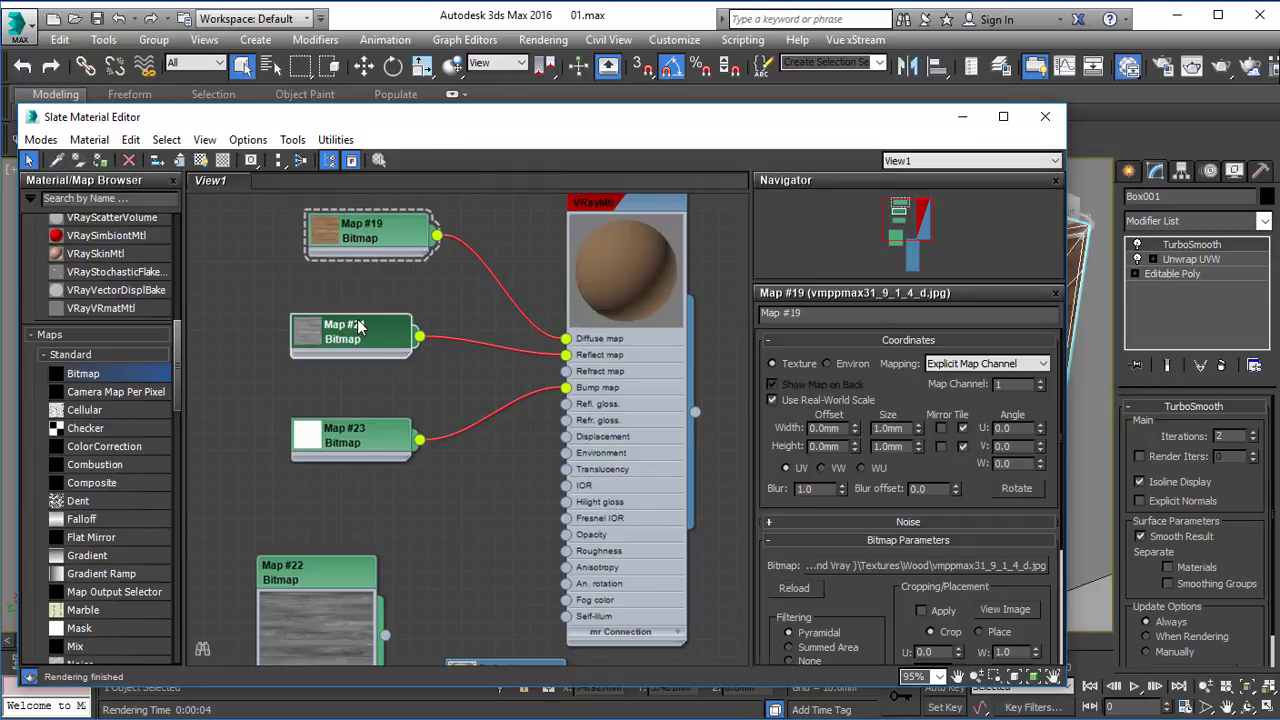
double_click(341, 426)
middle_click_drag(360, 429, 319, 358)
left_click_drag(293, 503, 324, 465)
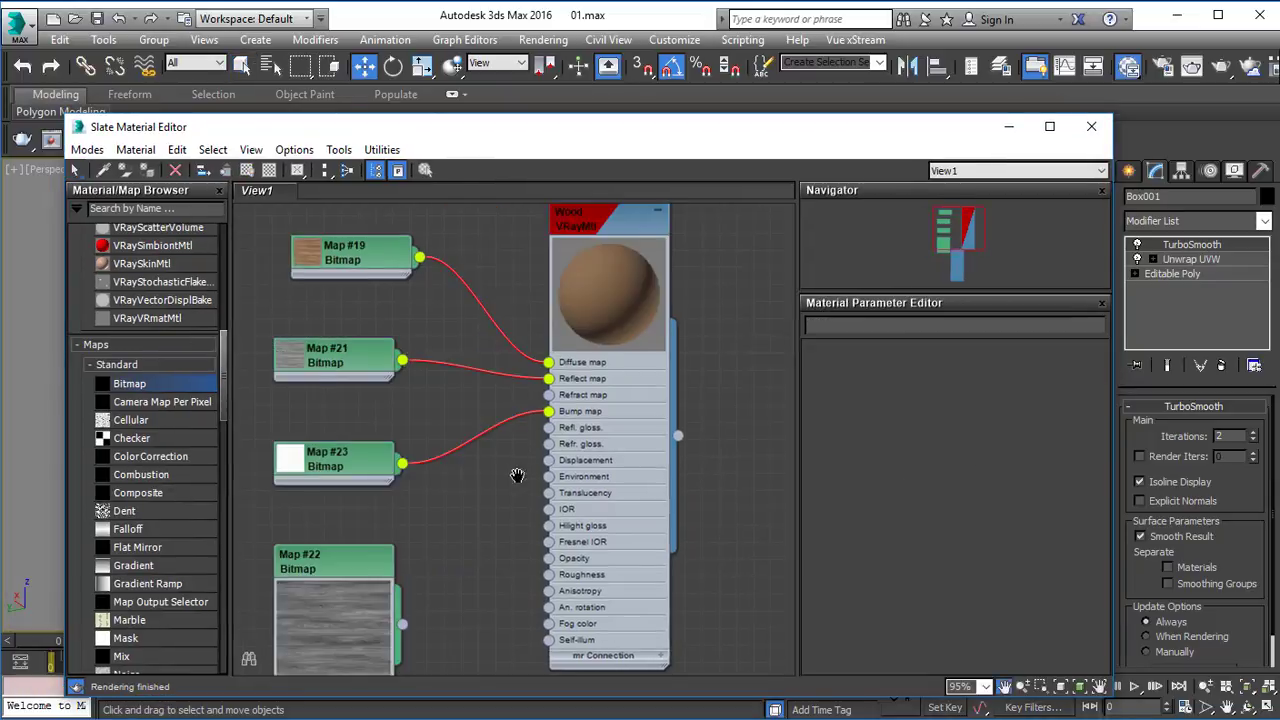
middle_click_drag(517, 476, 573, 434)
left_click(365, 530)
middle_click_drag(400, 268, 398, 302)
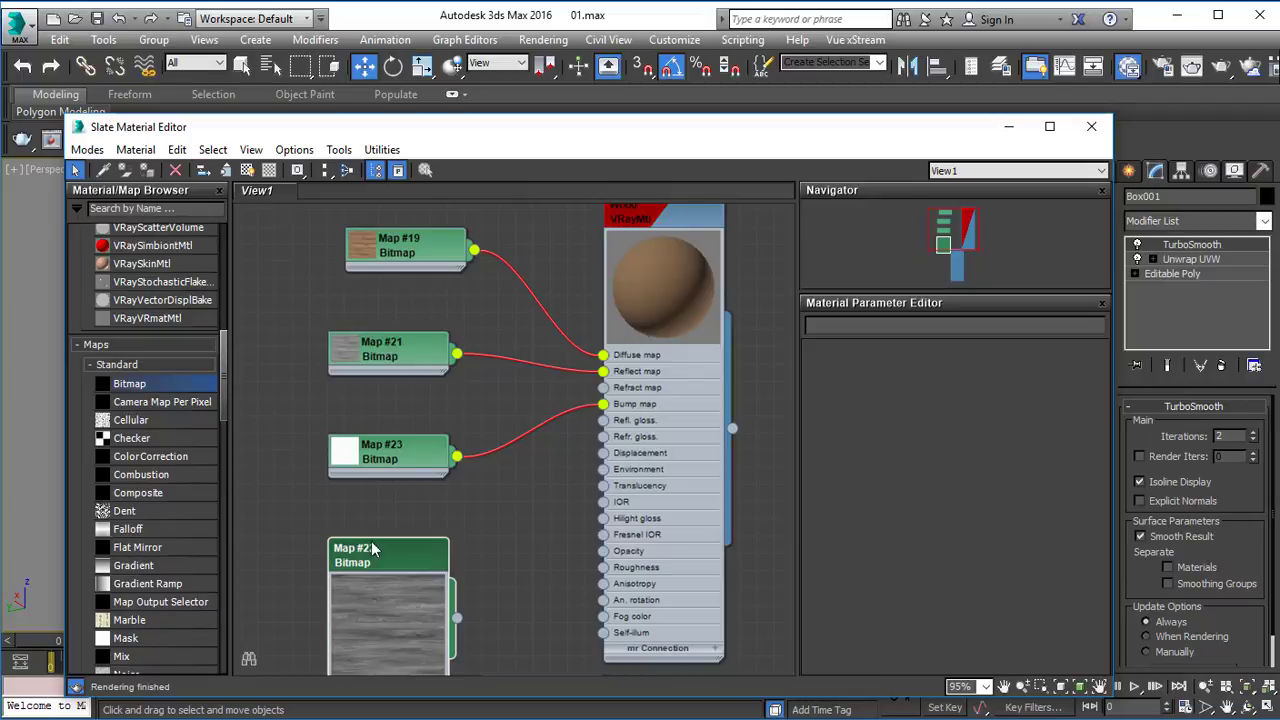
Connect the dark grey Map #22 bitmap to the Wood material's Refl. gloss. input, collapse its preview and close the material editor.
left_click_drag(378, 563, 385, 528)
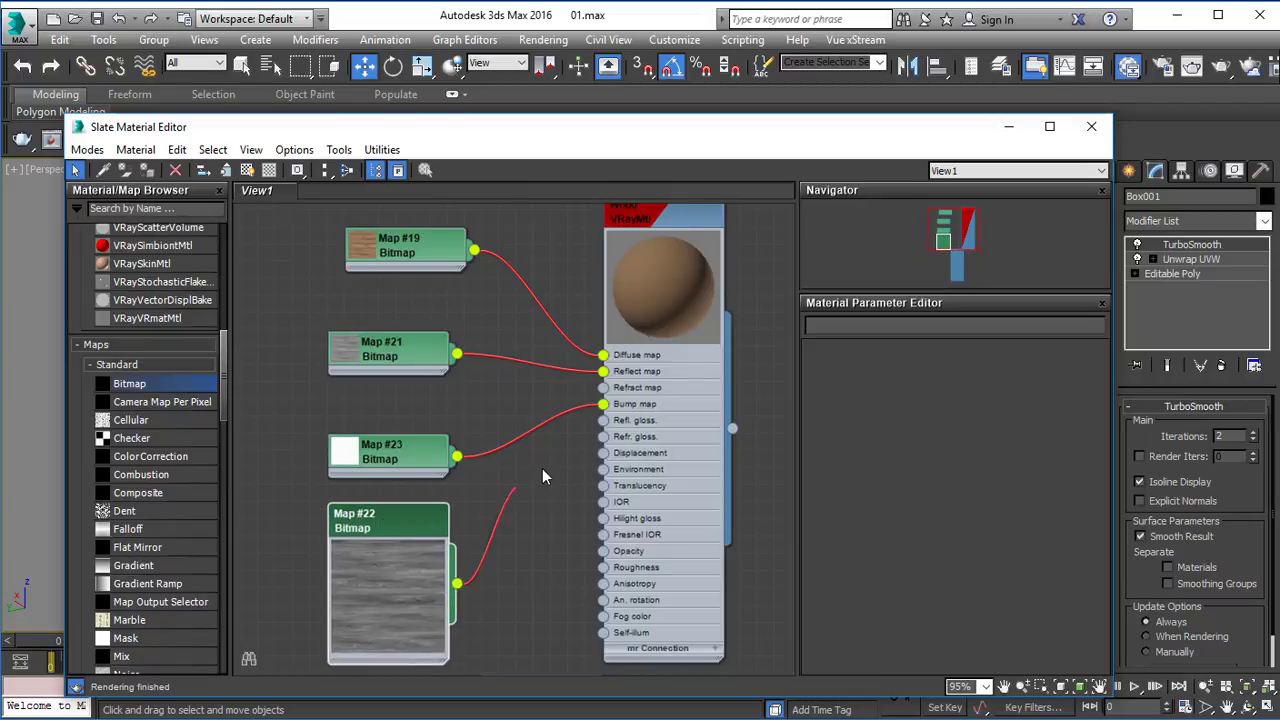
left_click_drag(542, 476, 603, 420)
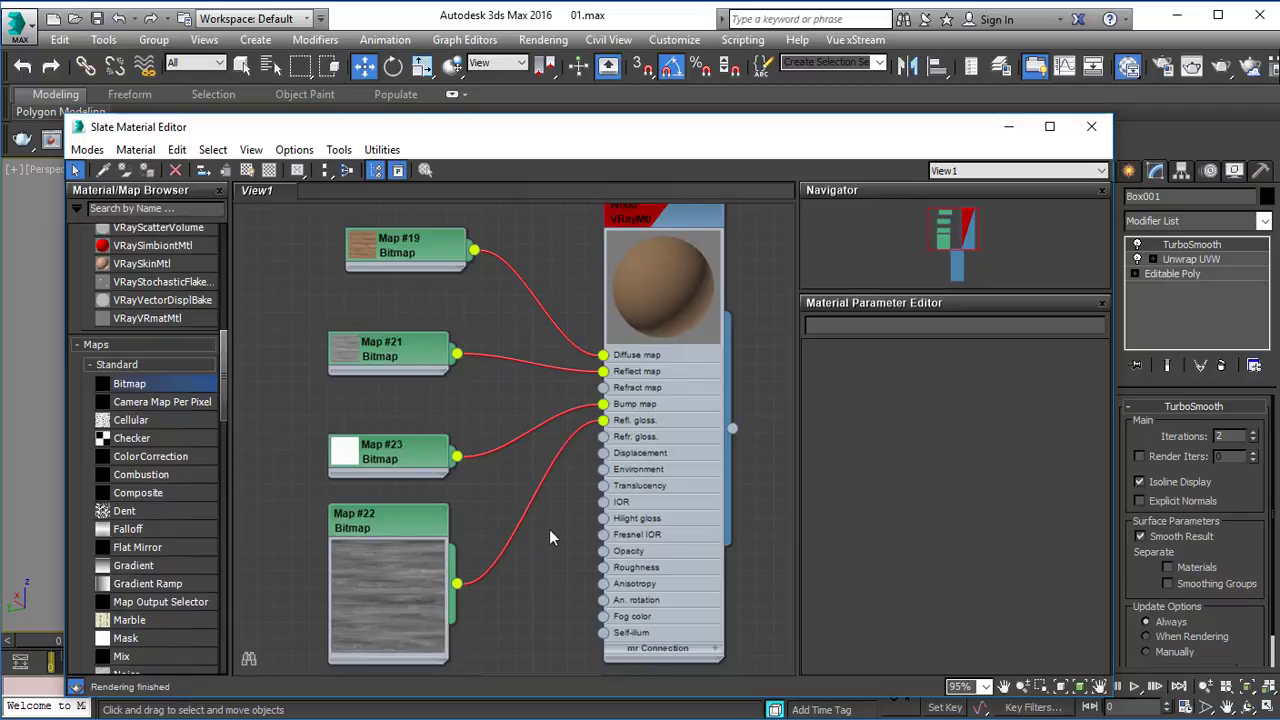
double_click(362, 522)
double_click(380, 591)
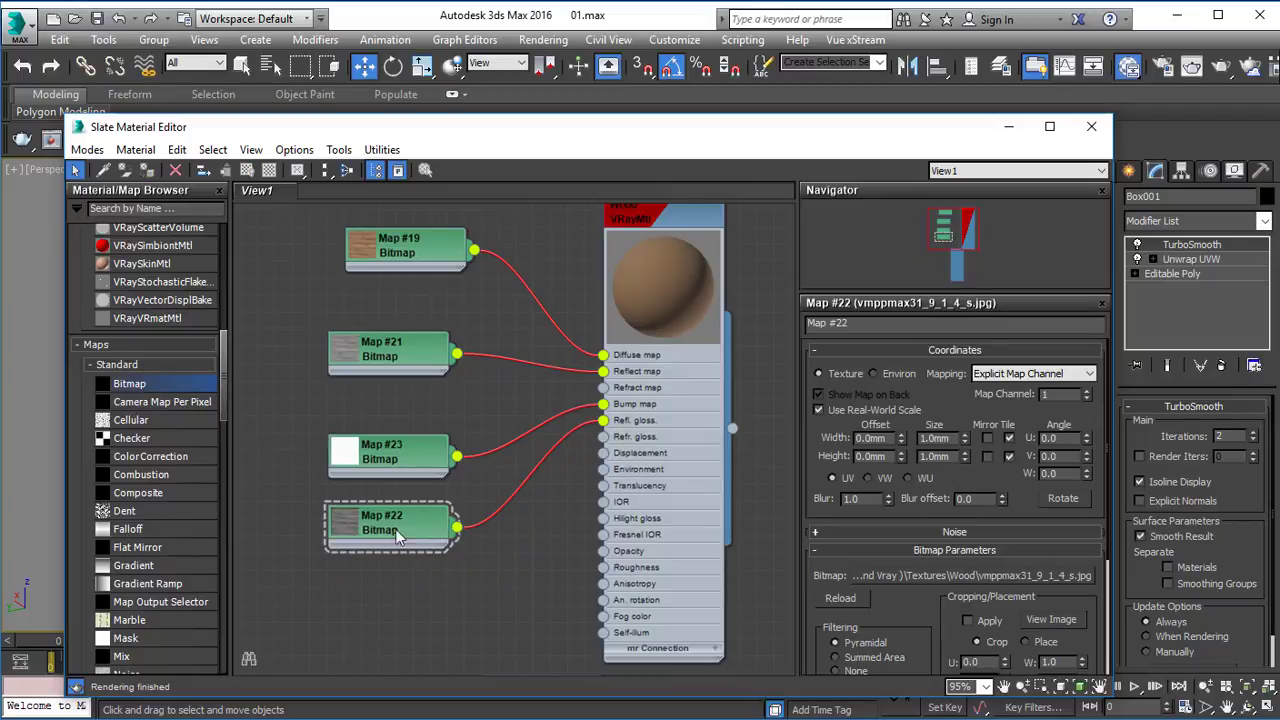
left_click(1091, 126)
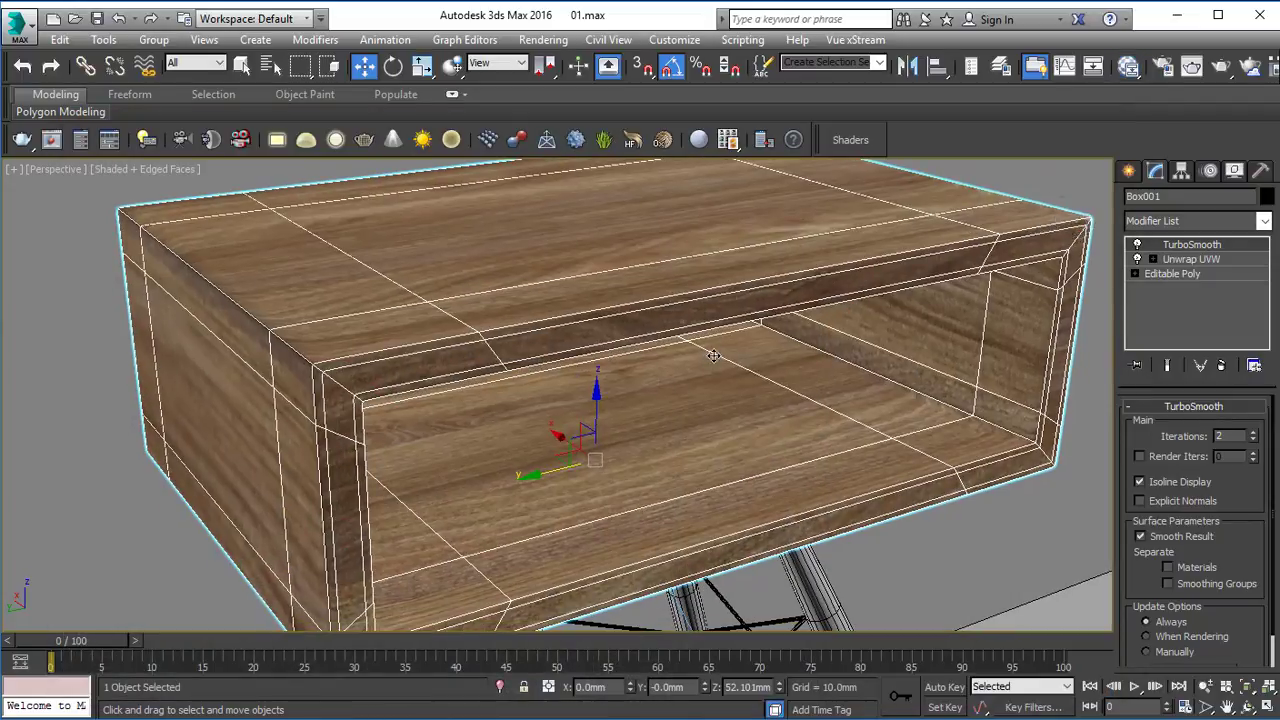
Turn off region rendering, render the whole scene, examine the wood box, then stop the render and close the frame buffer.
left_click(1219, 69)
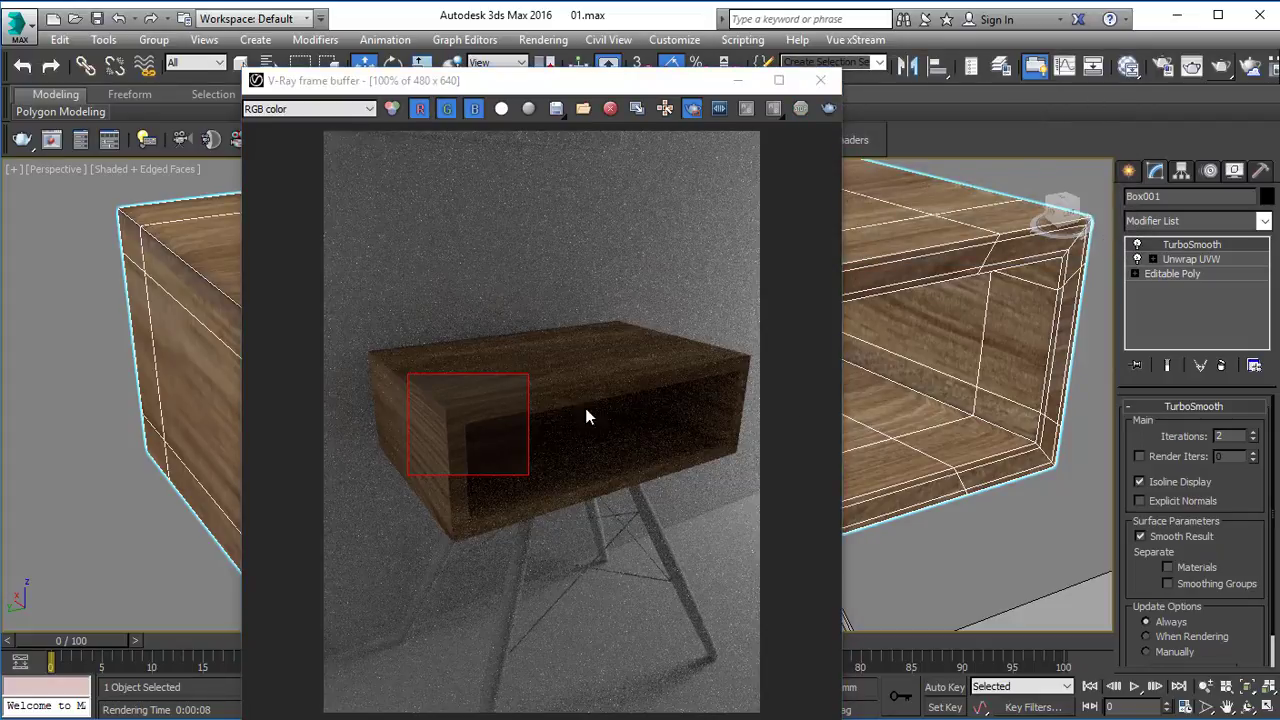
left_click(696, 106)
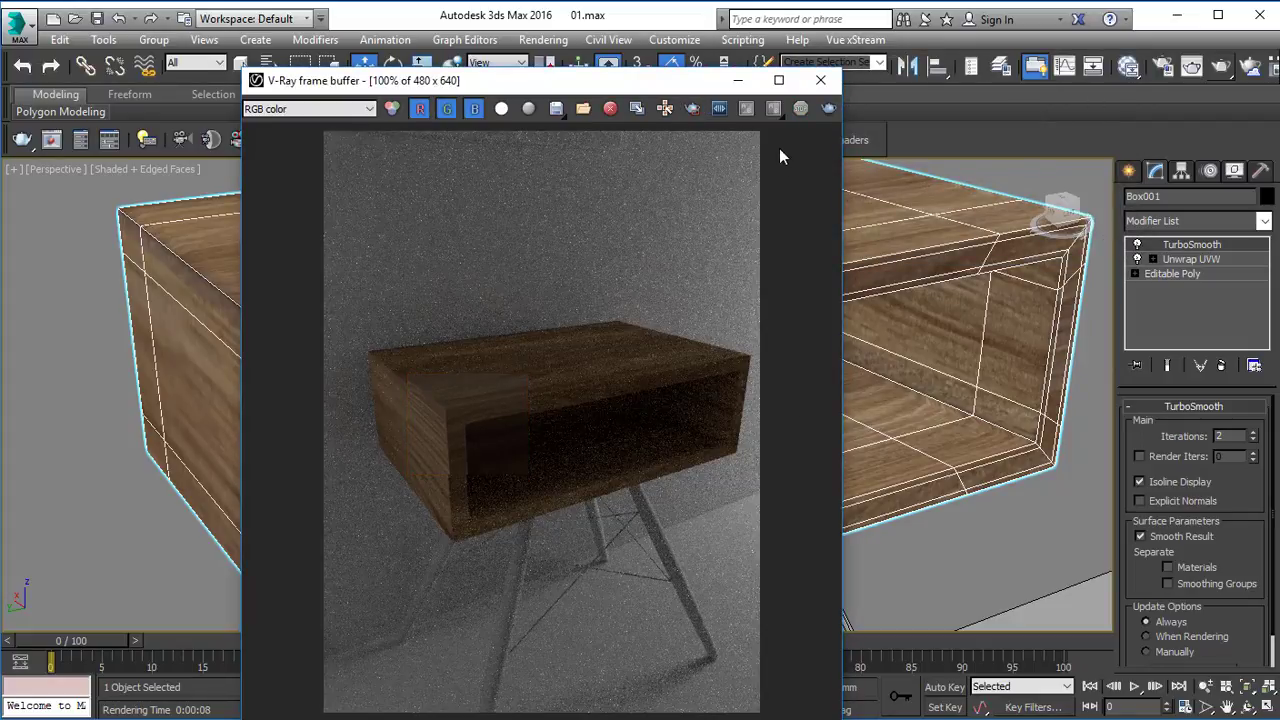
left_click(830, 110)
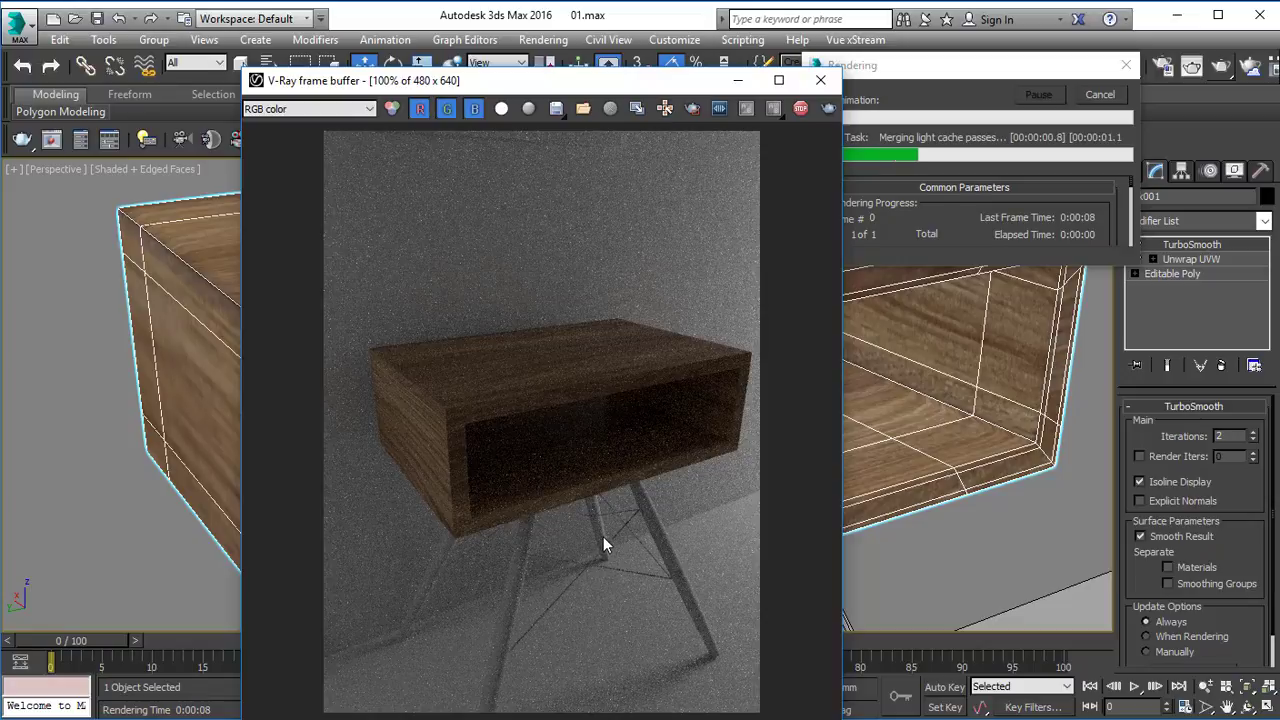
left_click(1099, 95)
left_click(826, 92)
Select the front leg under the box's corner.
scroll(826, 322, "down", 6)
middle_click_drag(775, 275, 590, 380, "alt")
key("q")
scroll(568, 314, "up", 2)
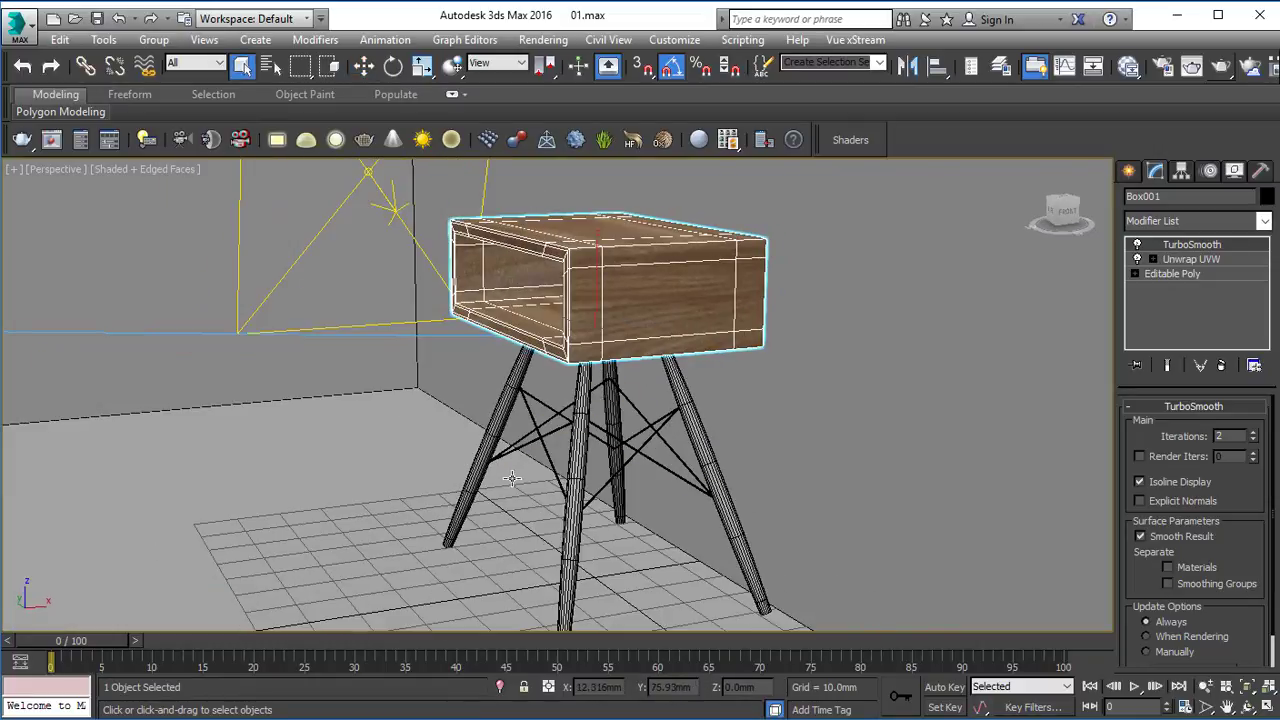
left_click(500, 423)
scroll(521, 400, "up", 3)
left_click(661, 438)
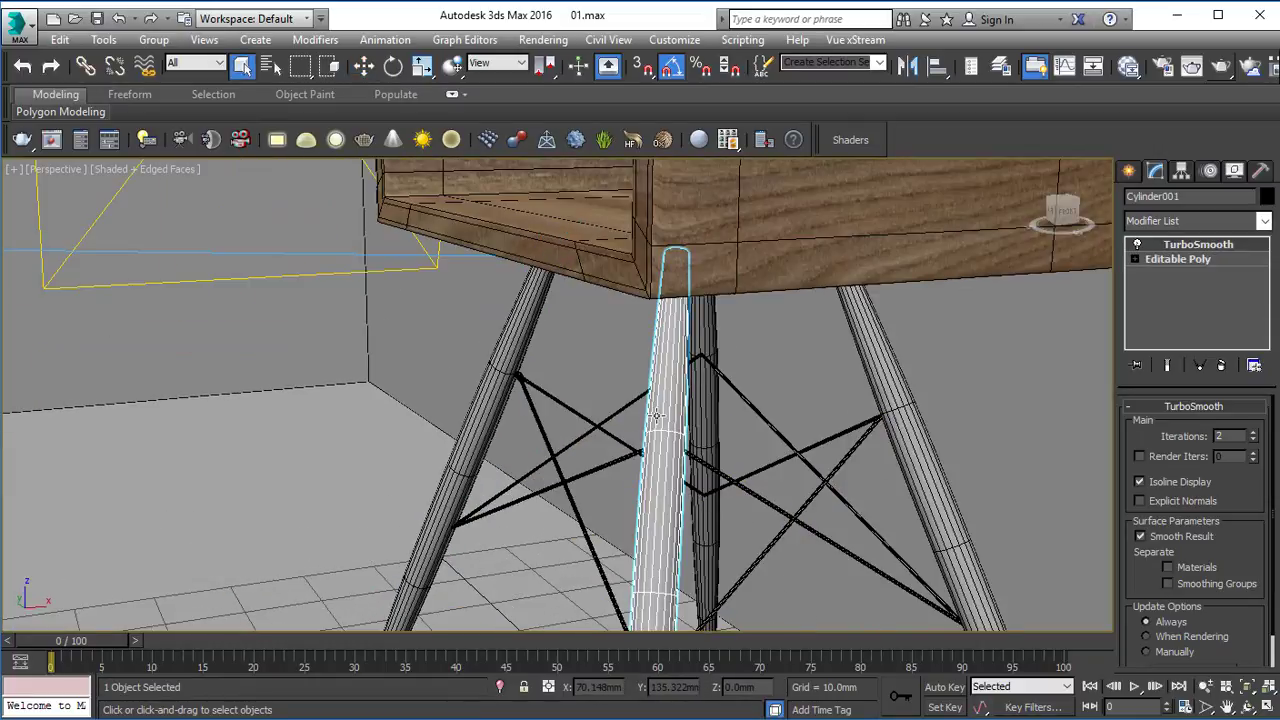
middle_click_drag(657, 440, 580, 352)
Assign the Wood material to the selected leg and close the material editor.
key("m")
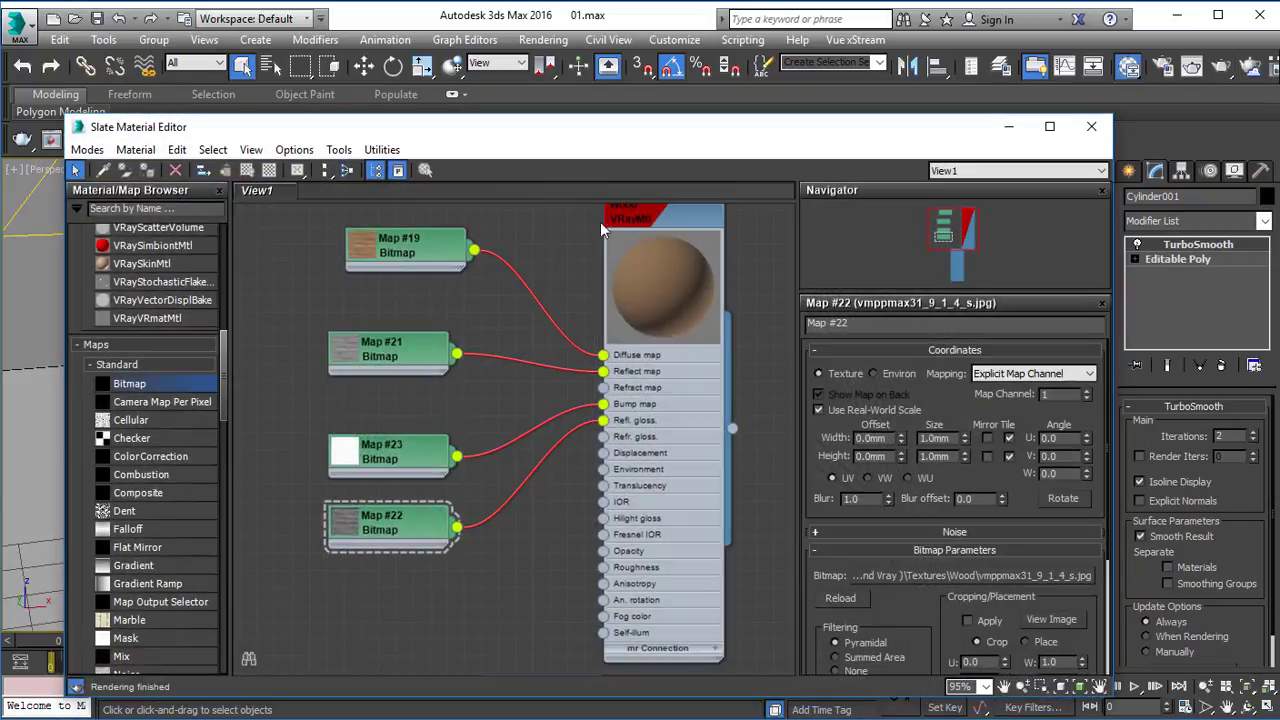
middle_click_drag(608, 237, 578, 306)
left_click(613, 277)
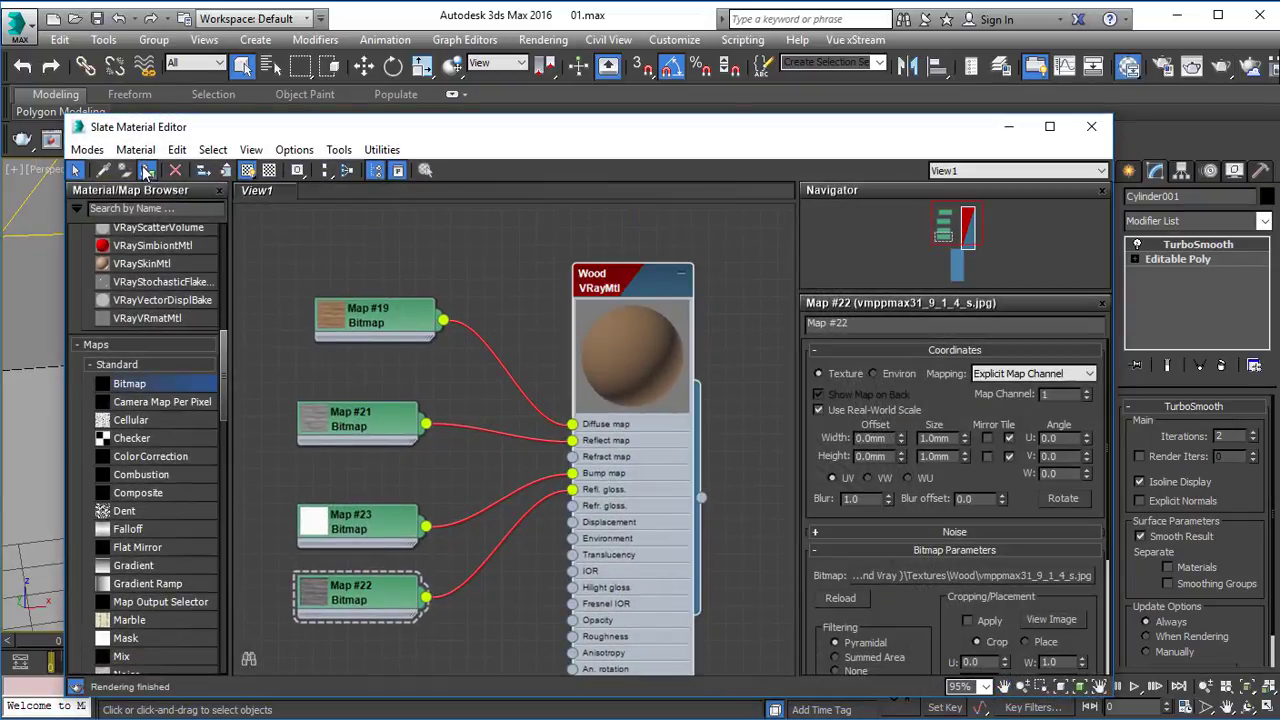
left_click(147, 171)
left_click_drag(388, 128, 418, 437)
middle_click_drag(371, 324, 386, 342, "alt")
left_click(1038, 434)
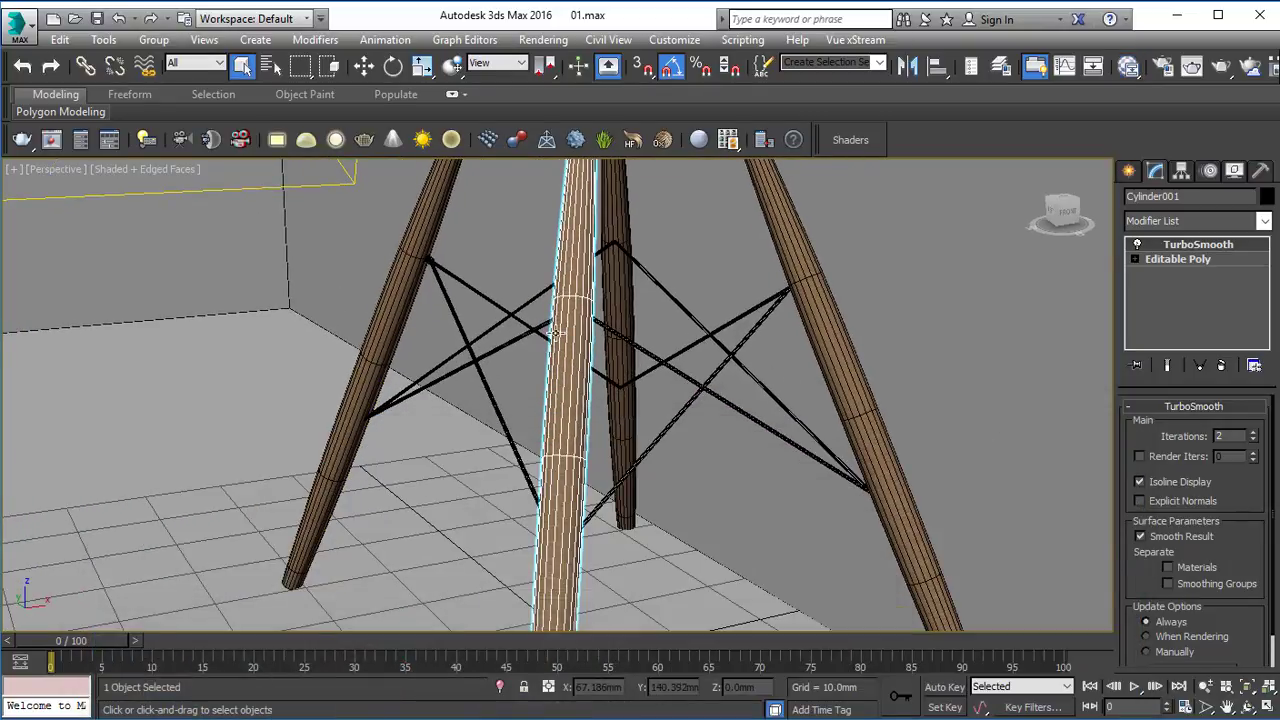
Add an Unwrap UVW modifier to the leg between its Editable Poly base and TurboSmooth.
scroll(567, 334, "up", 5)
left_click(1178, 258)
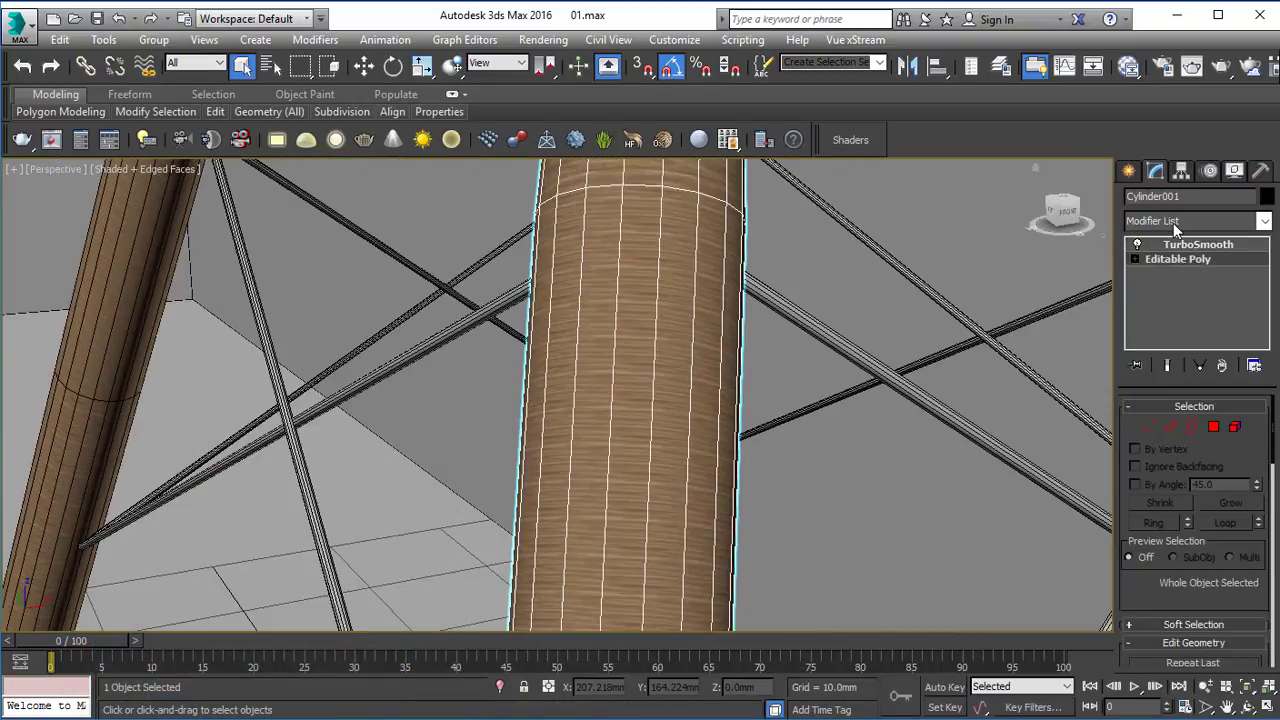
left_click(1173, 221)
key("u")
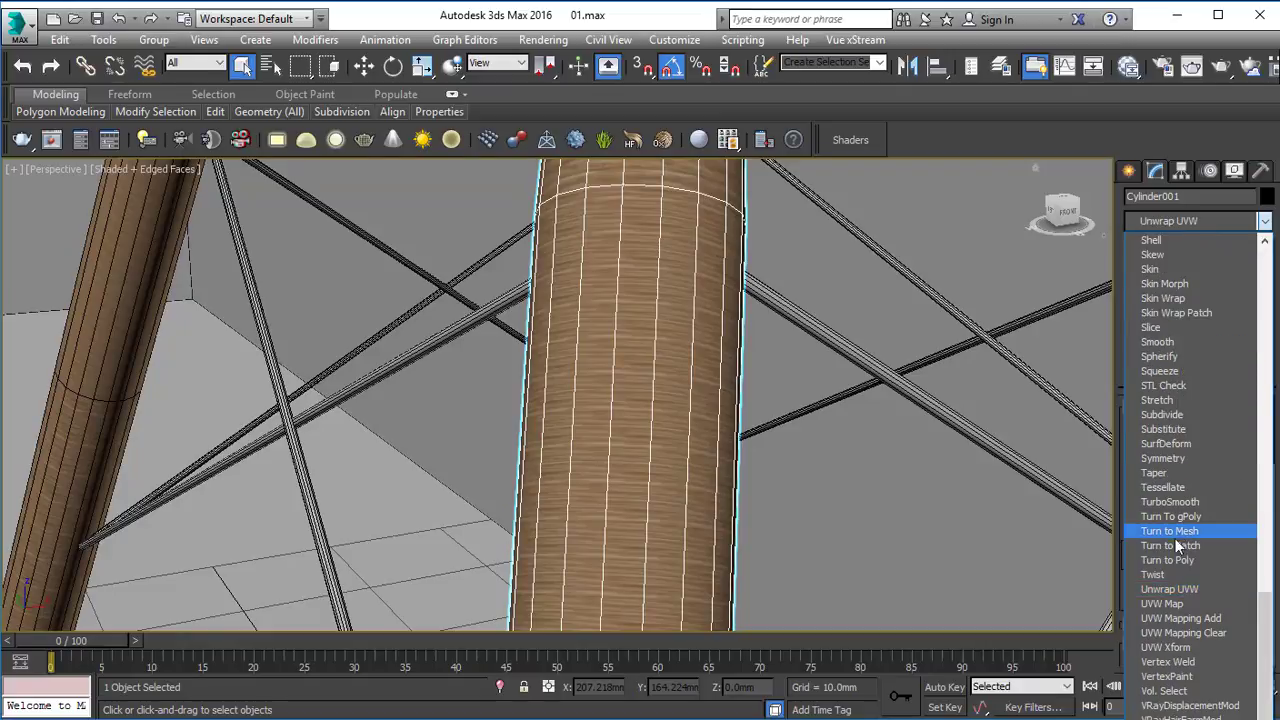
left_click(1160, 591)
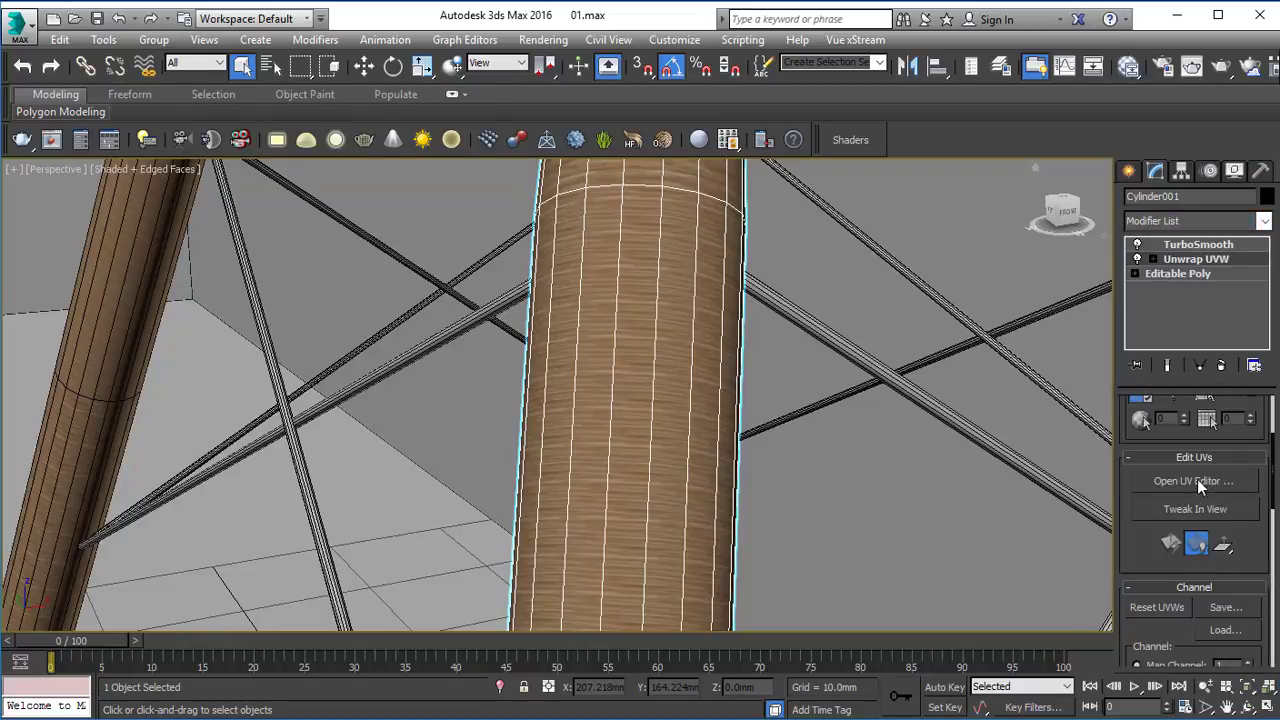
Flatten-map all of the leg's polygons in the UV editor, close it, and leave the Unwrap UVW modifier.
left_click(1192, 481)
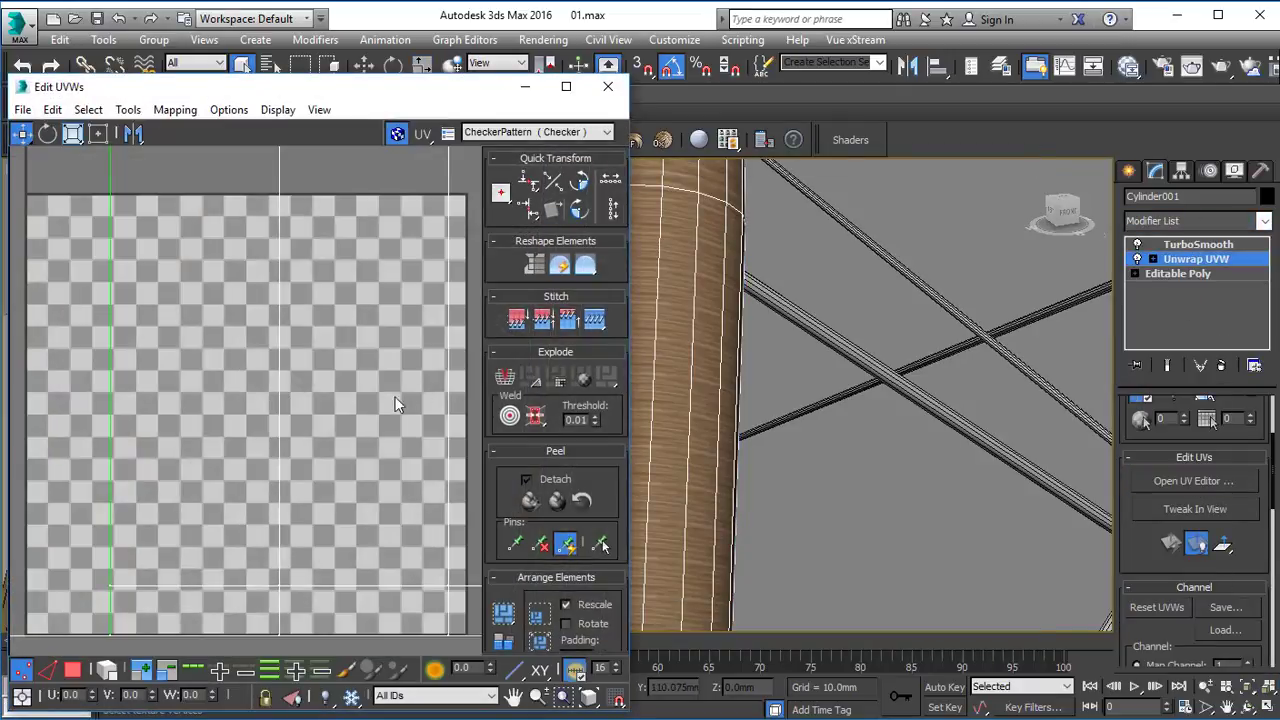
left_click(73, 669)
key("ctrl+a")
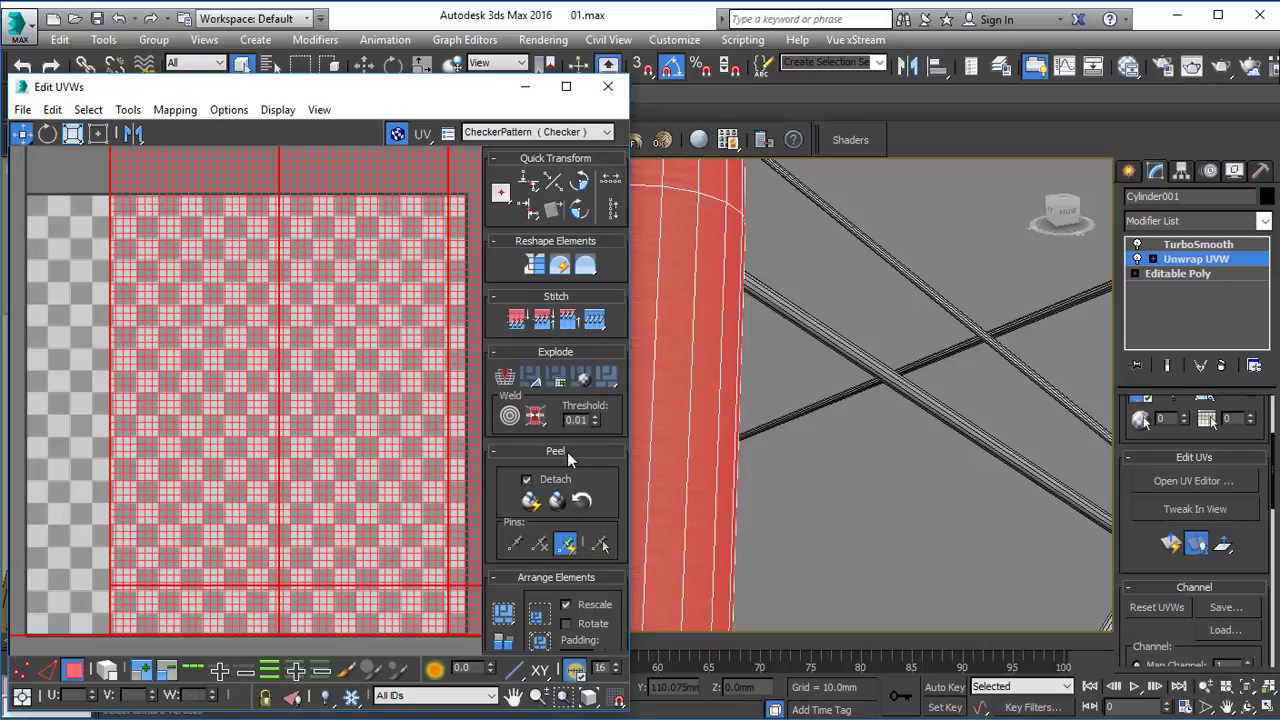
left_click(610, 378)
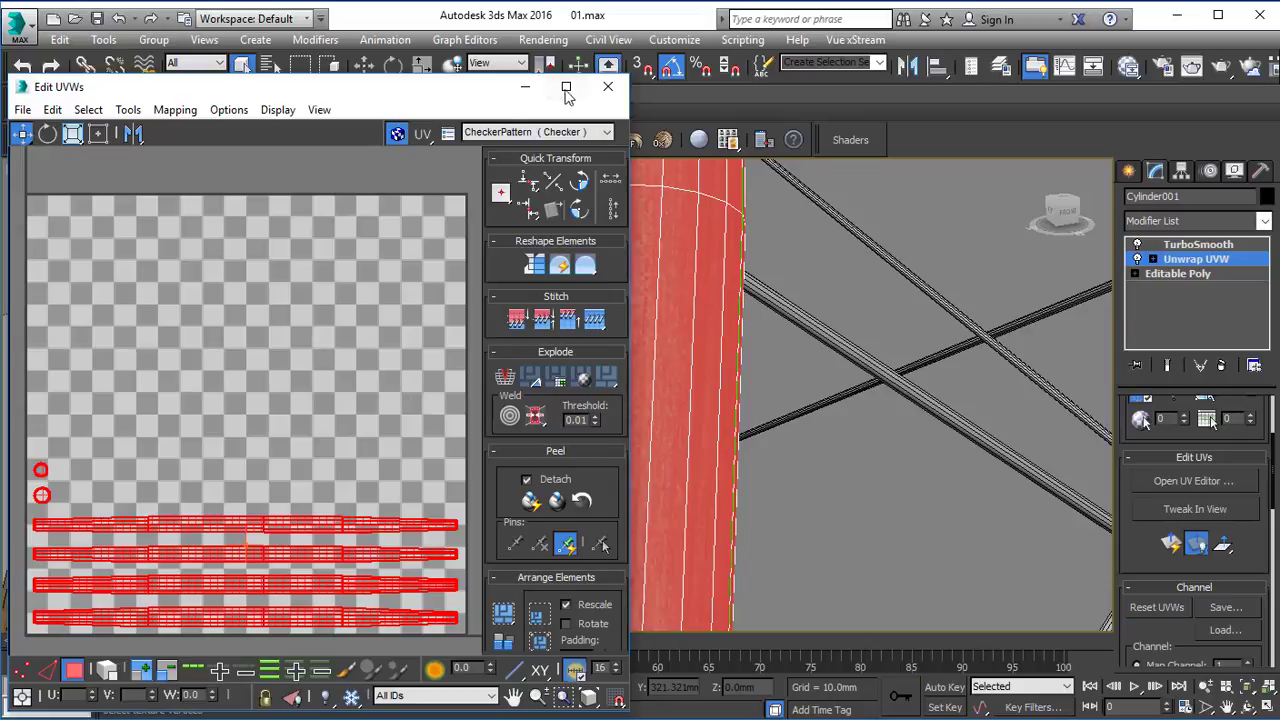
left_click(601, 91)
left_click(1199, 262)
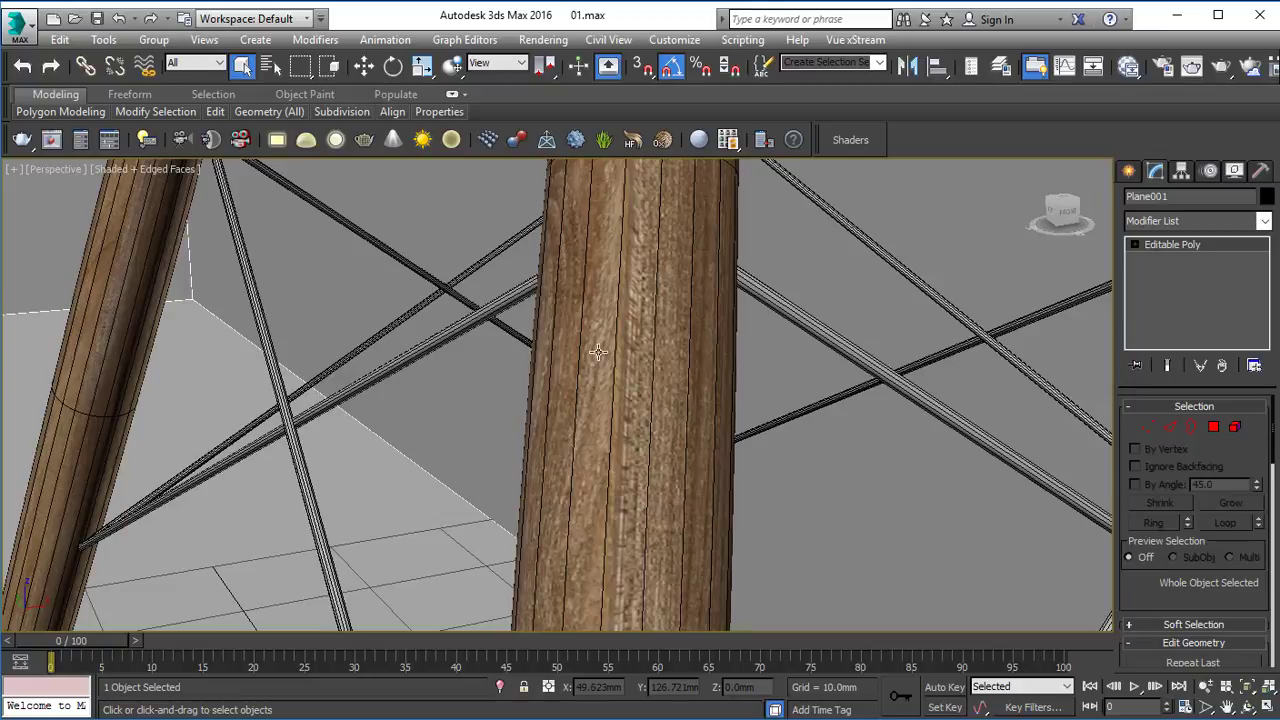
Select the room's floor polygon and detach it from the walls as a separate object.
left_click(597, 352)
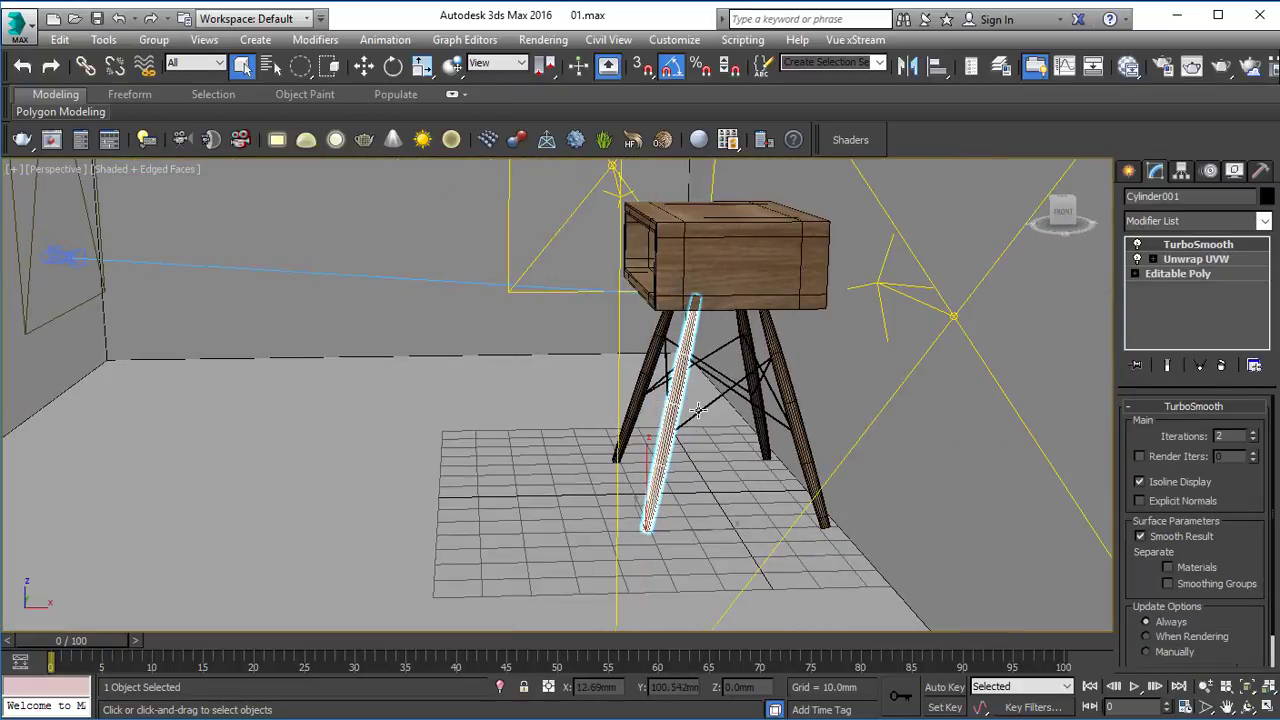
left_click(536, 456)
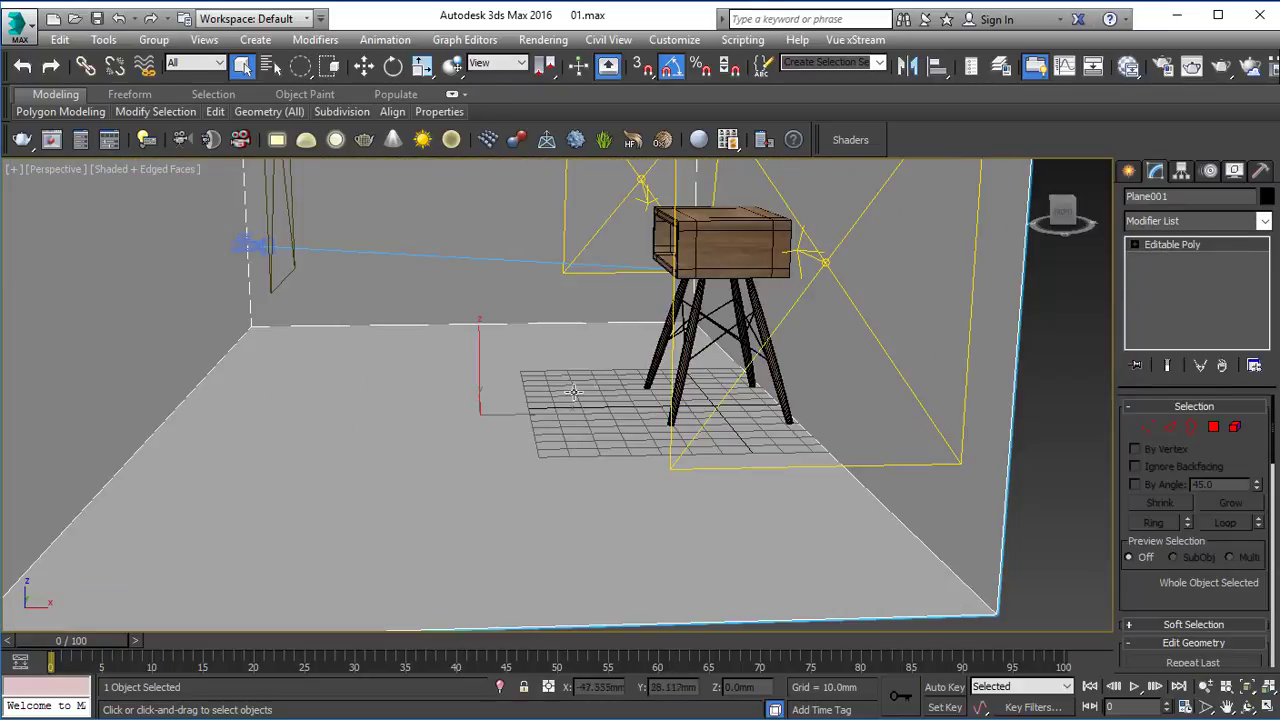
key("4")
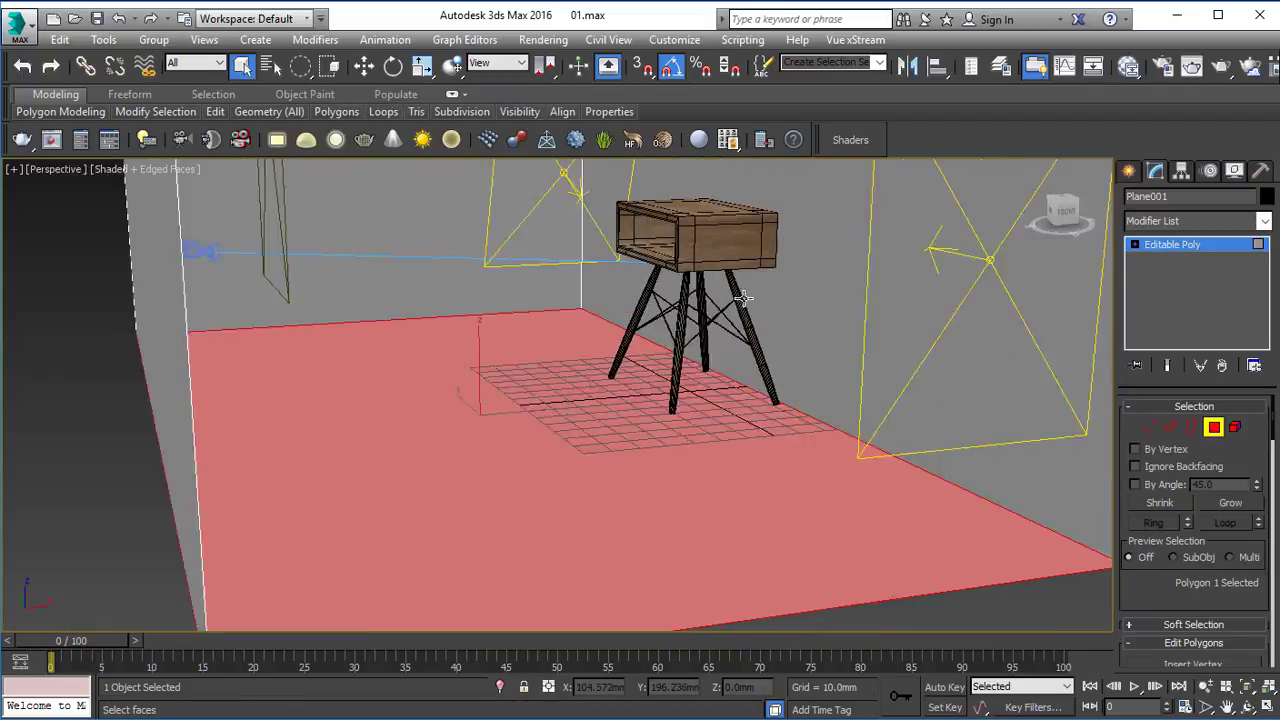
scroll(737, 322, "down", 3)
scroll(725, 340, "up", 5)
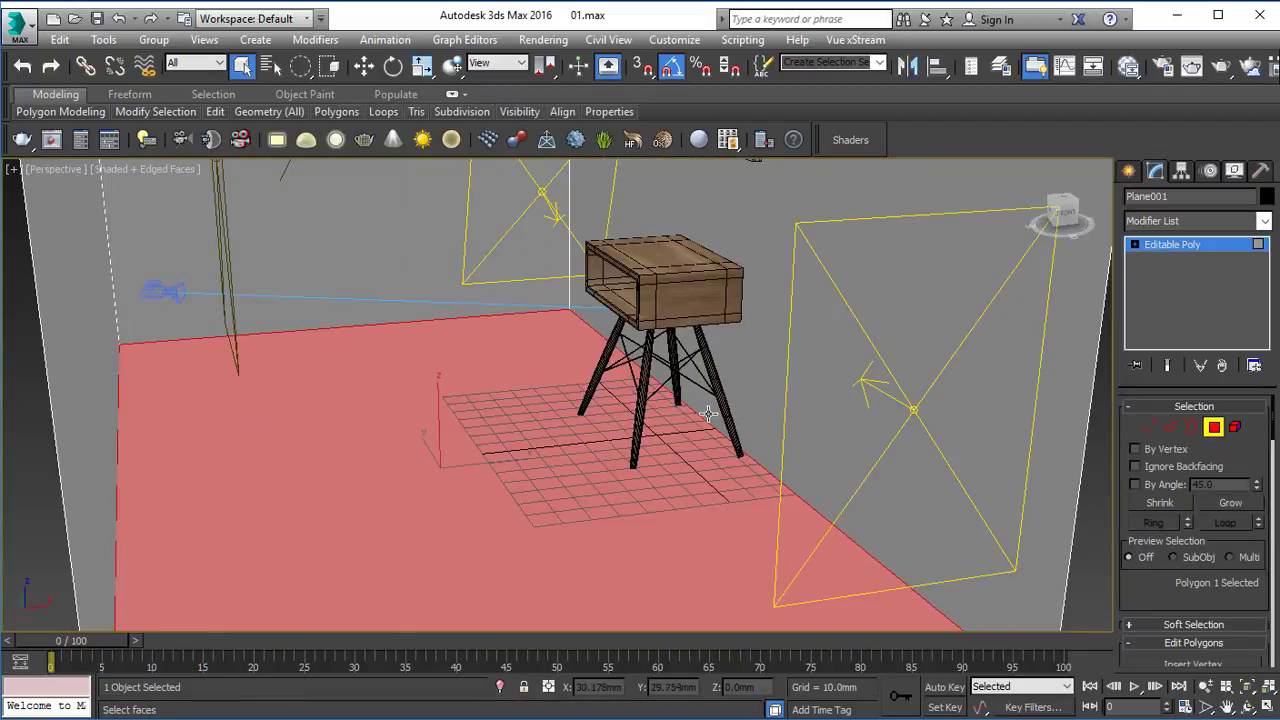
scroll(1218, 500, "down", 5)
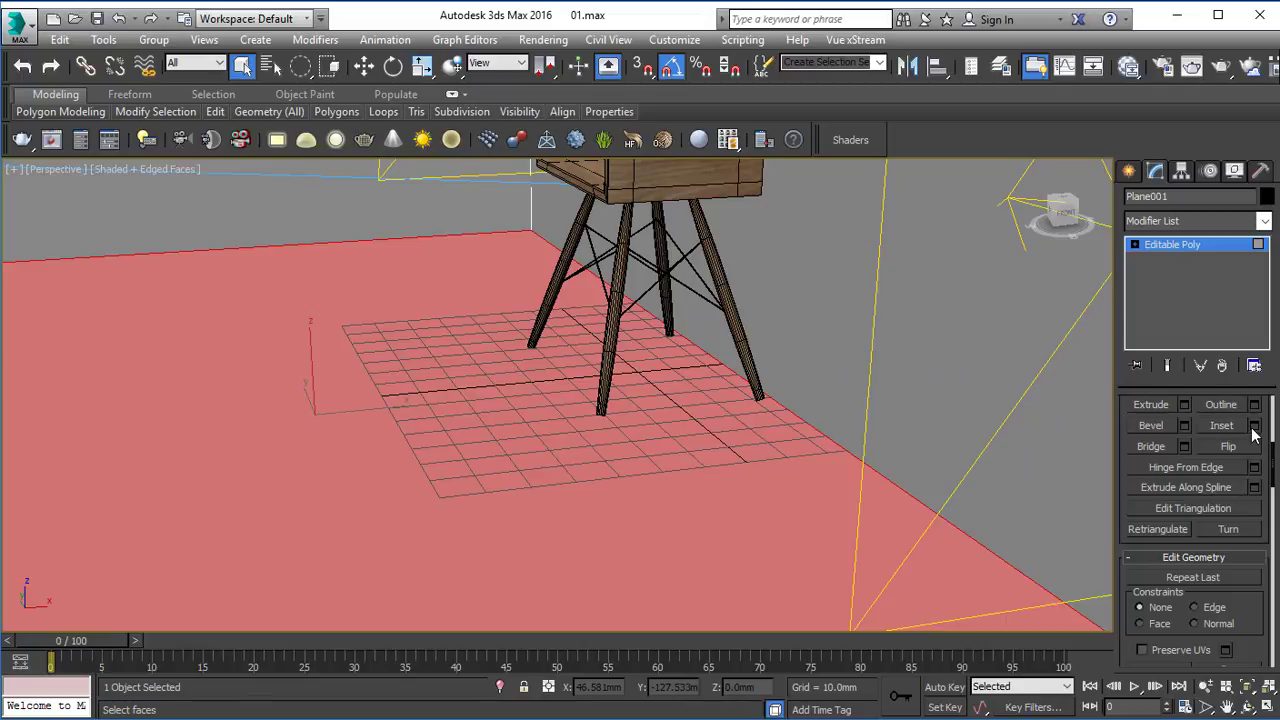
scroll(1217, 599, "down", 3)
left_click(1228, 582)
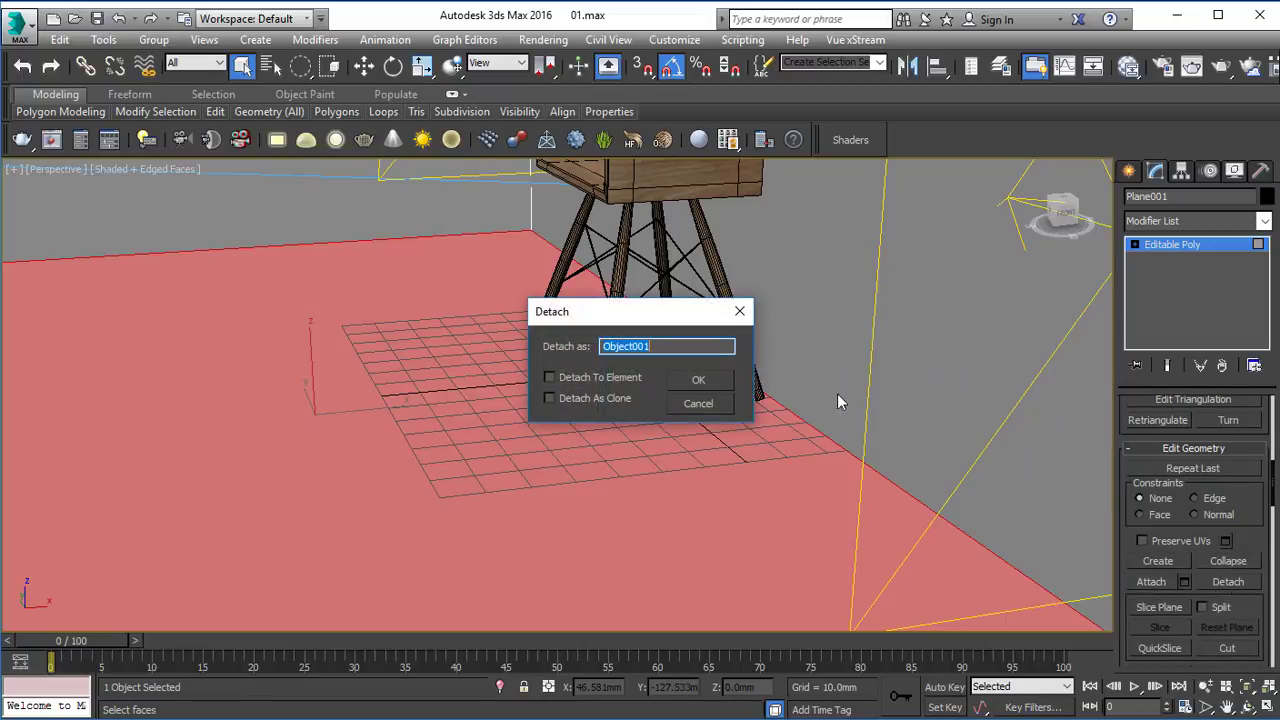
left_click(701, 383)
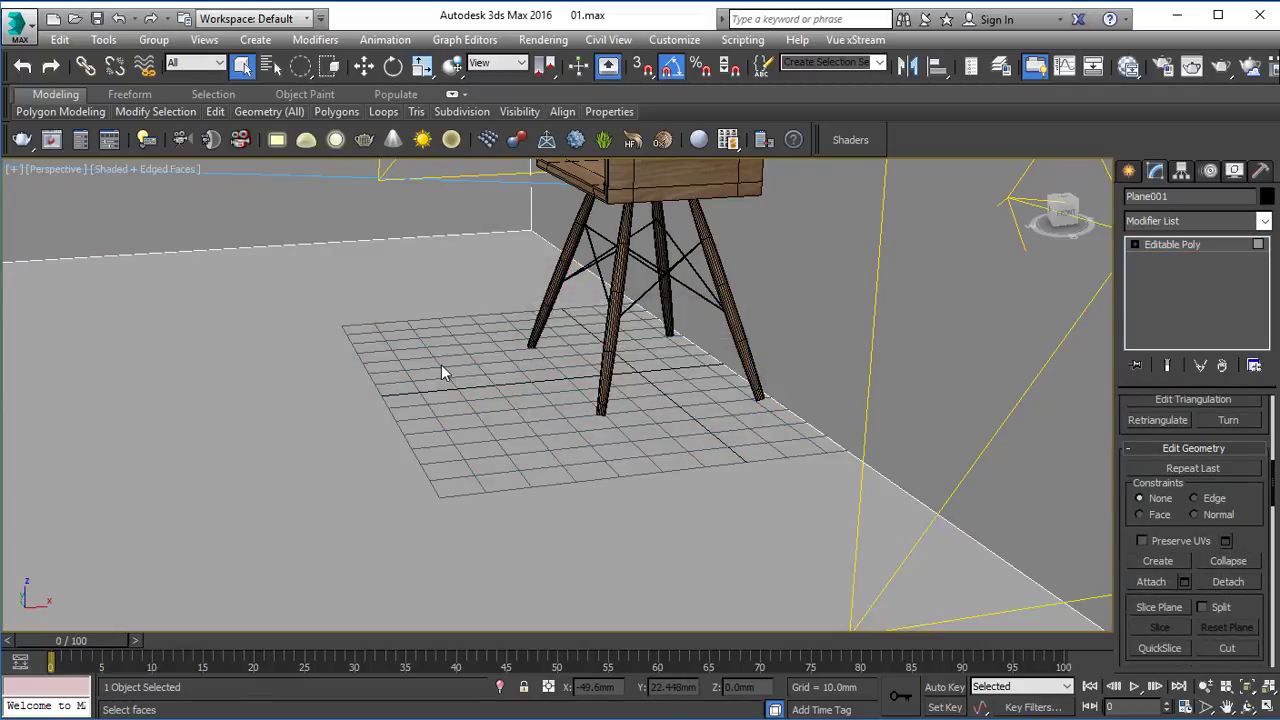
Leave polygon editing on the walls, select the detached floor, assign the Wood material to it, and put the material editor away.
left_click(1190, 245)
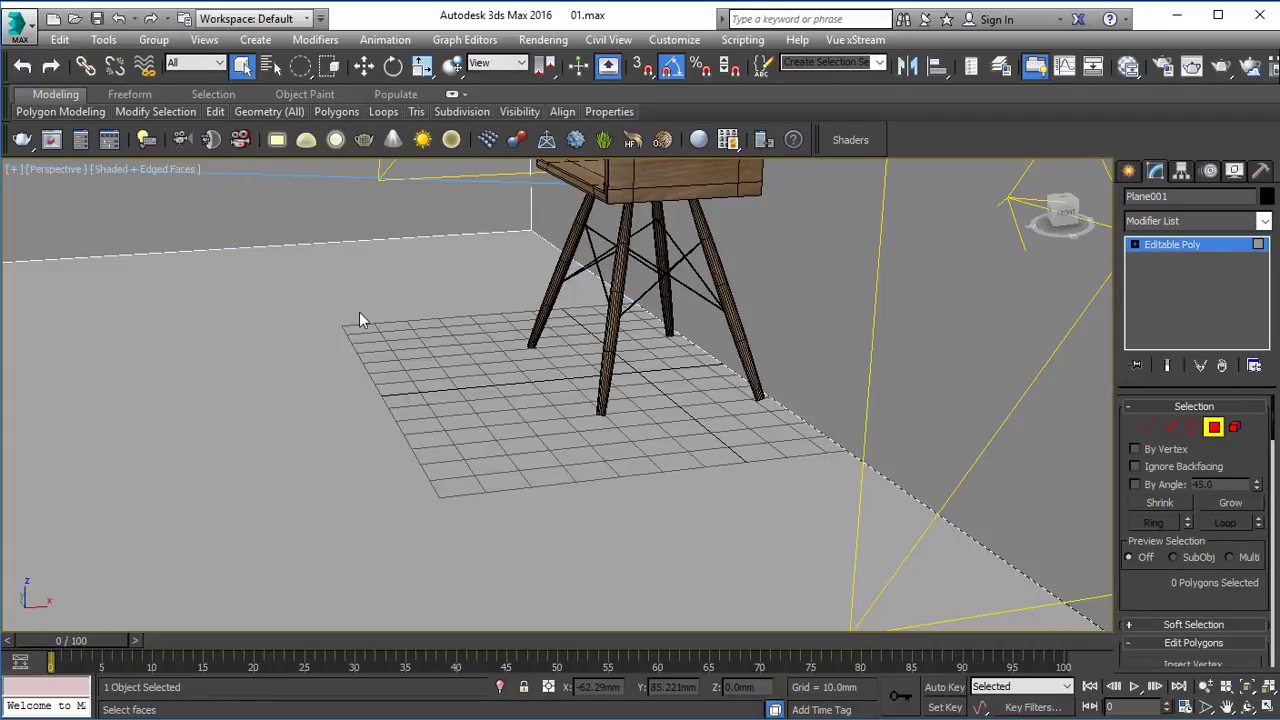
left_click(1207, 248)
left_click(588, 343)
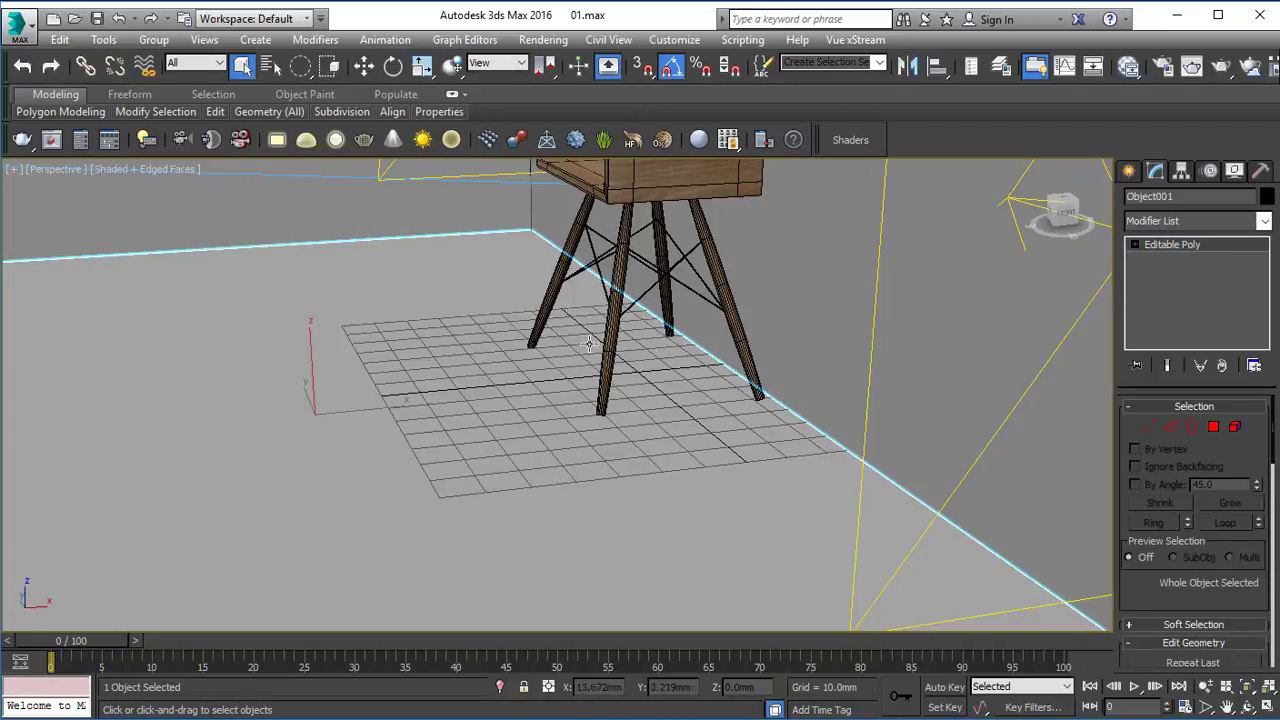
key("m")
left_click(176, 478)
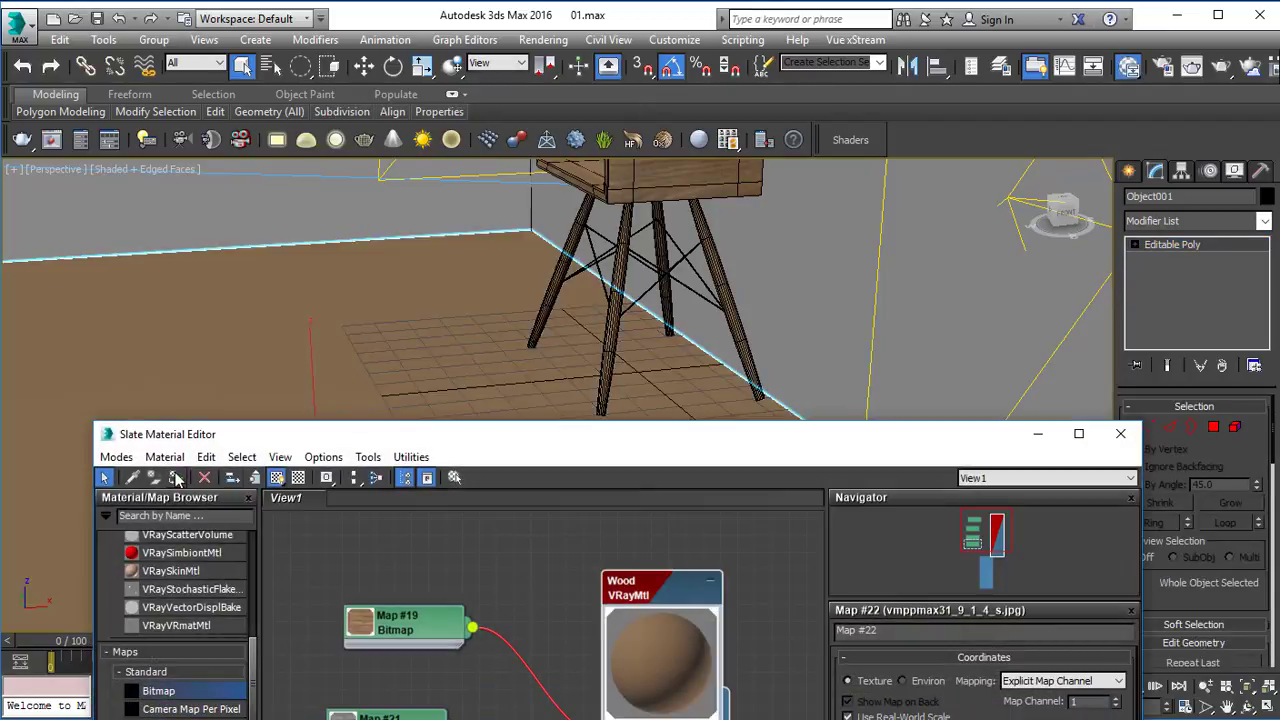
left_click(1038, 434)
Add an Unwrap UVW modifier to the floor, flatten-map its polygon in the UV editor, and close the editor.
left_click(1175, 221)
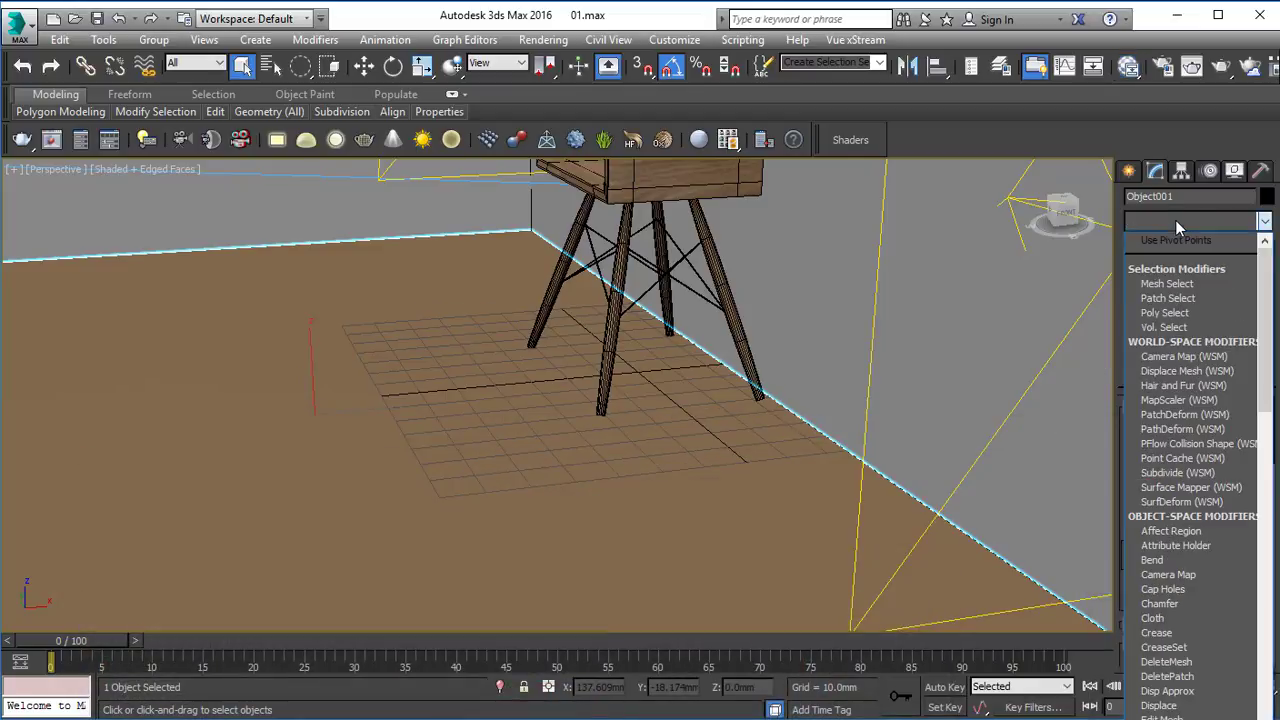
key("u")
left_click(1169, 589)
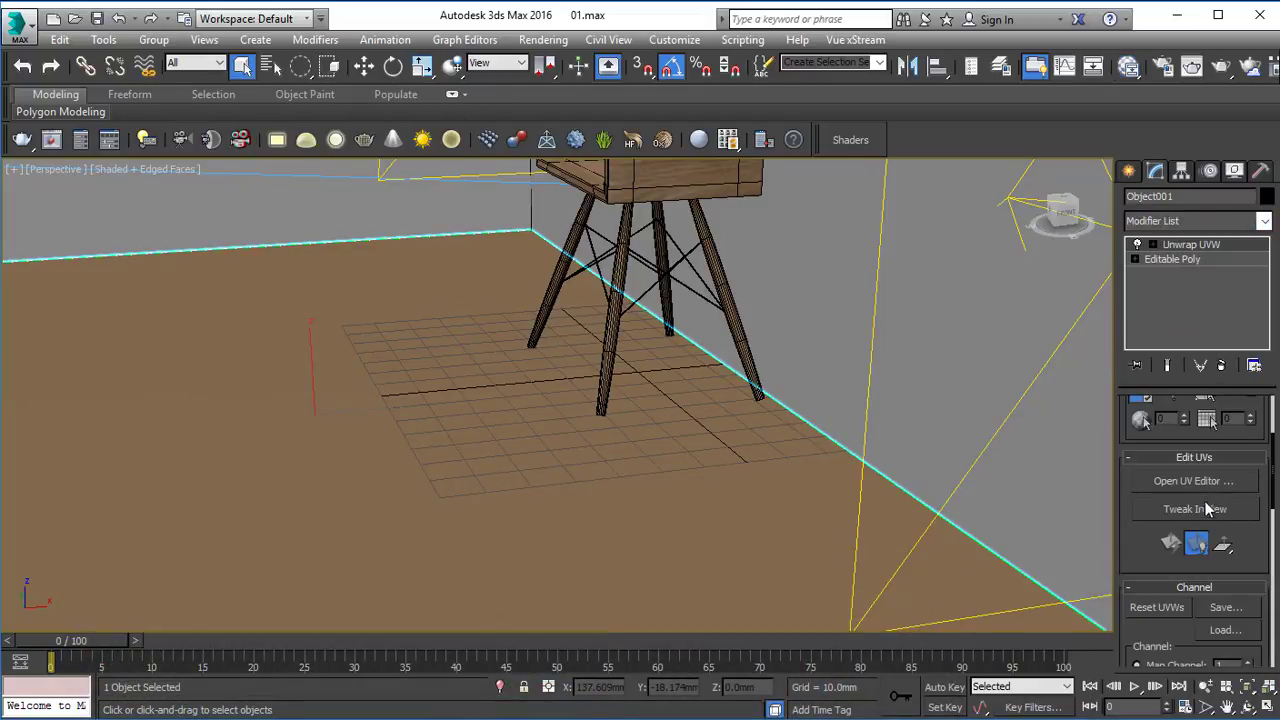
left_click(1194, 481)
left_click(74, 670)
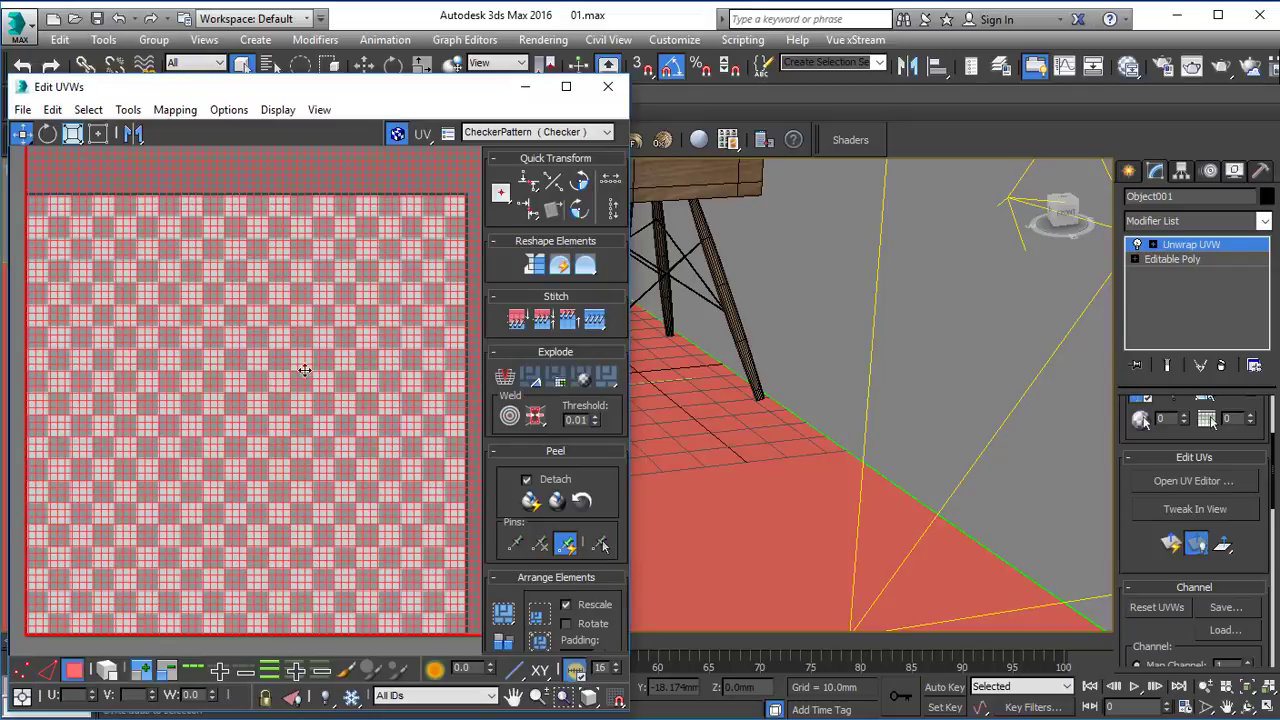
left_click(611, 381)
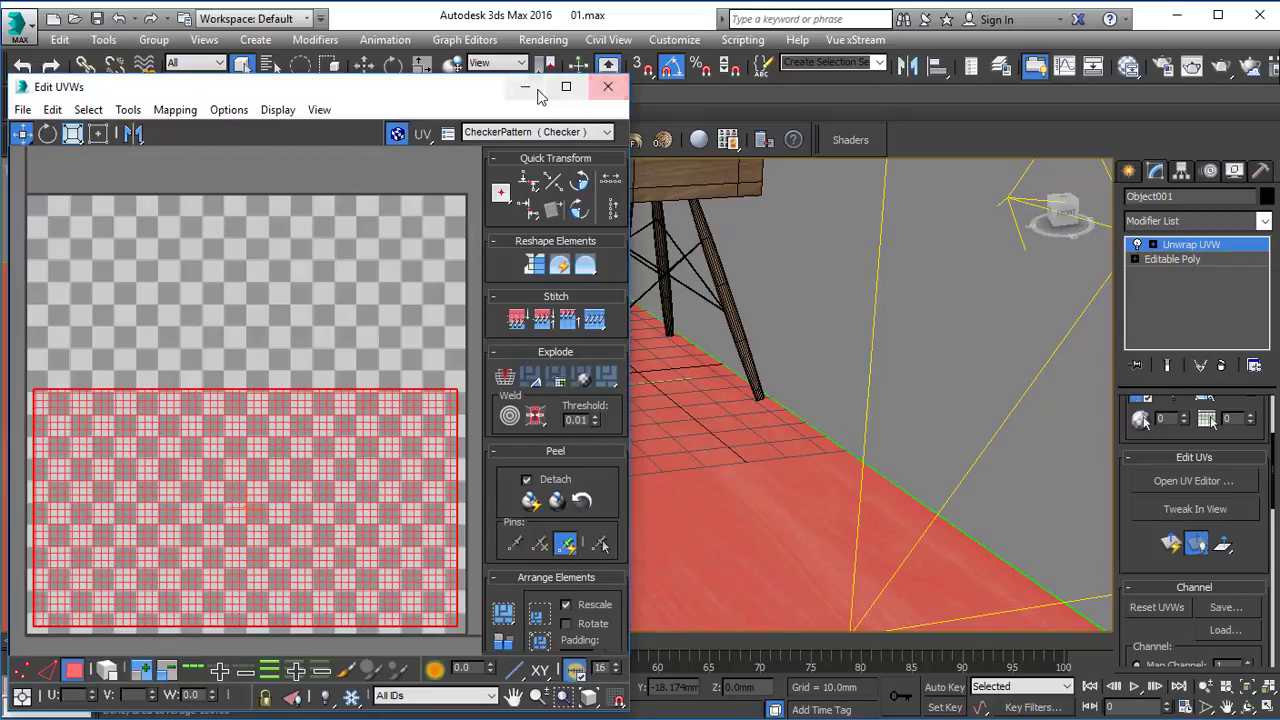
left_click(607, 86)
Examine the scale and direction of the wood grain across the floor around the table.
scroll(623, 420, "up", 4)
middle_click_drag(586, 479, 568, 429, "alt")
scroll(695, 484, "down", 4)
scroll(695, 484, "down", 2)
middle_click_drag(695, 484, 526, 371)
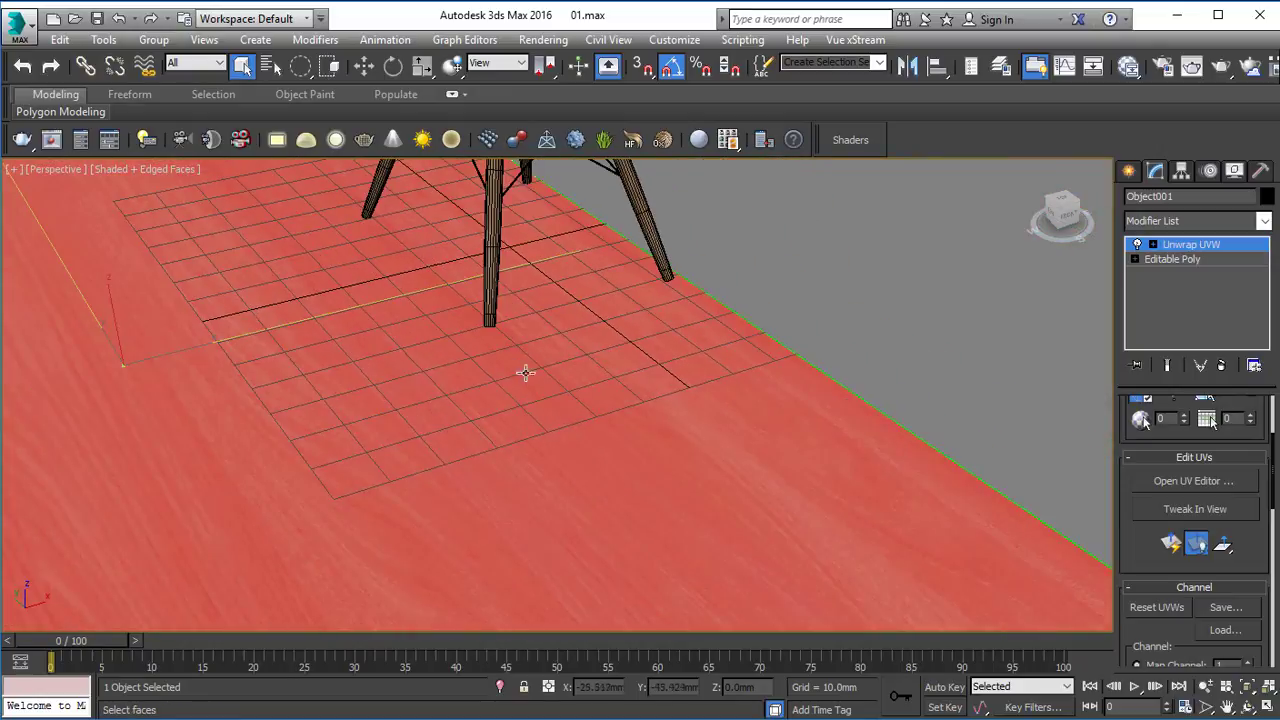
scroll(823, 533, "down", 5)
middle_click_drag(817, 514, 666, 442)
left_click(904, 576)
middle_click_drag(586, 394, 486, 373, "alt")
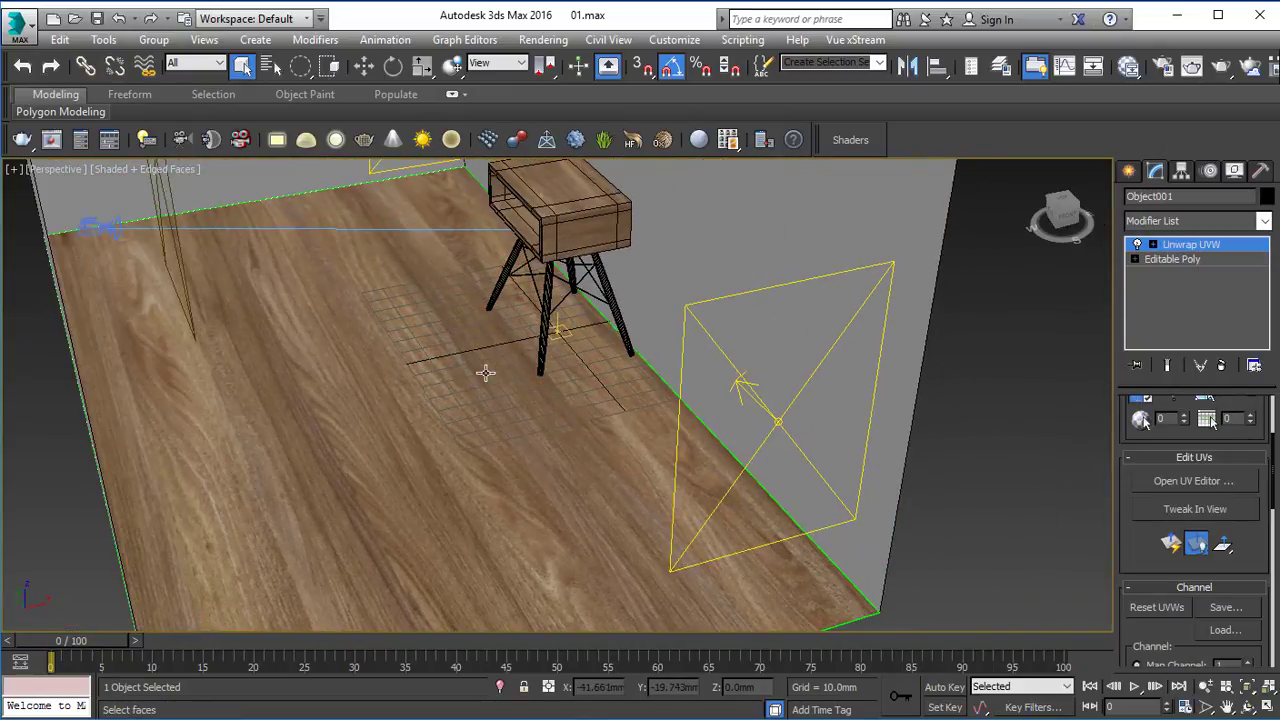
left_click(486, 373)
key("m")
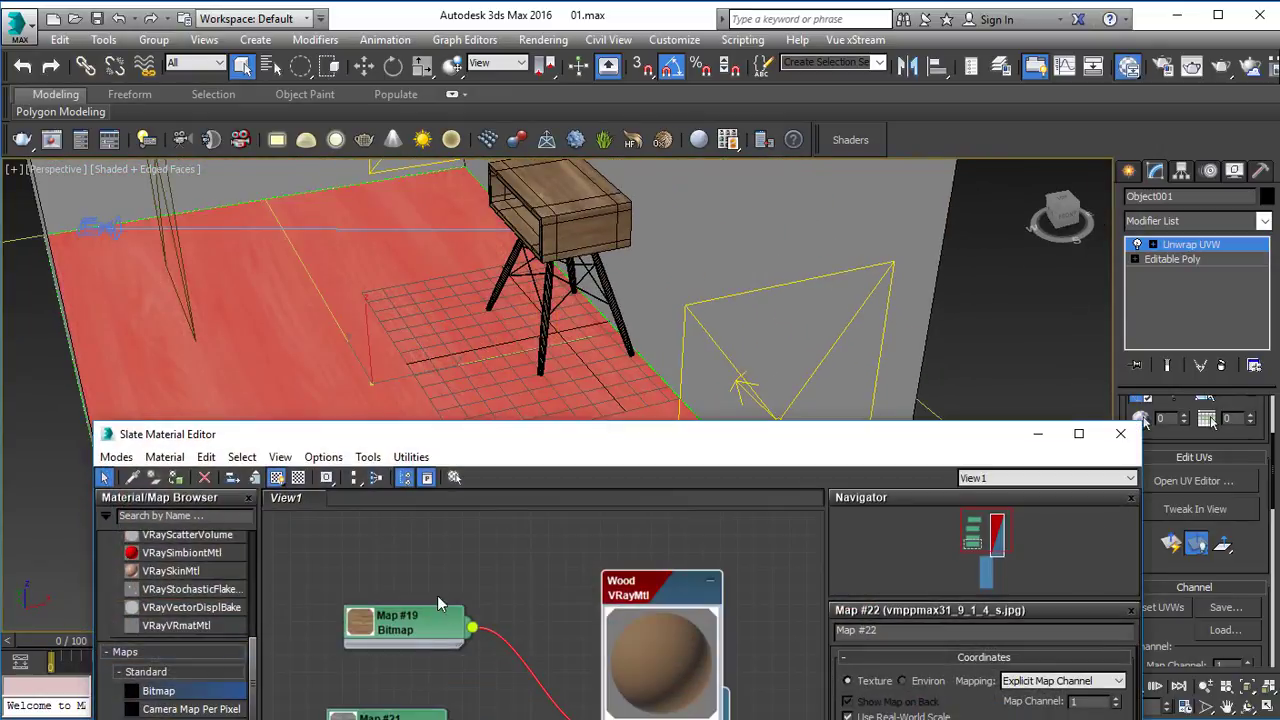
left_click(1100, 438)
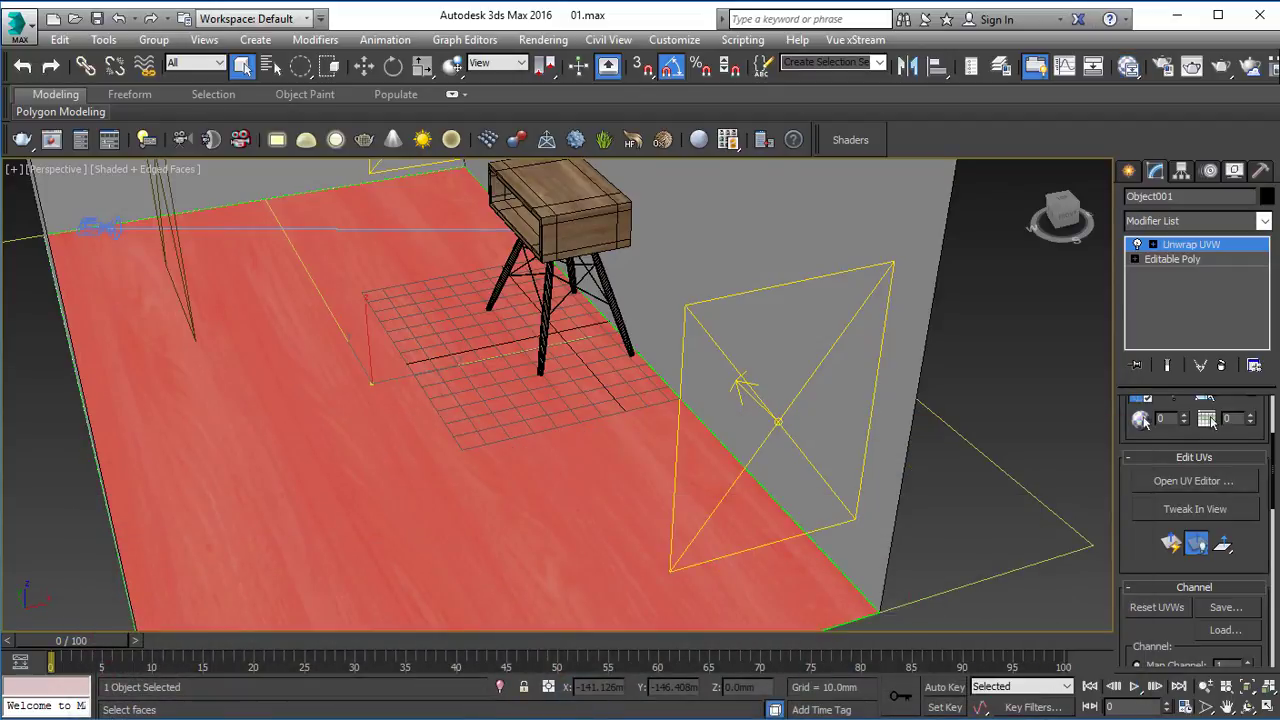
Scale the floor's UV polygon up beyond the checker tile so the wood grain repeats smaller, then close the editor and deselect the floor.
left_click(1194, 481)
mouse_move(301, 471)
middle_mouse_down()
mouse_move(466, 382)
mouse_move(279, 410)
middle_mouse_up()
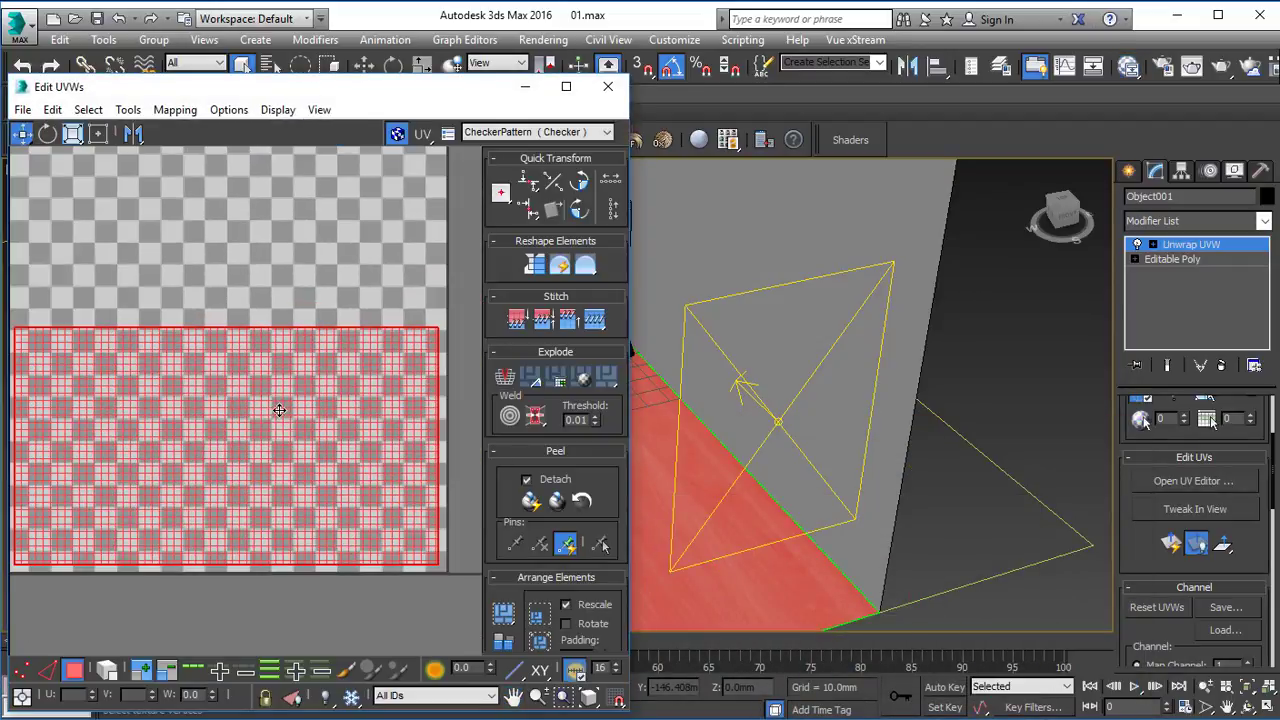
key("r")
left_click_drag(229, 449, 335, 332)
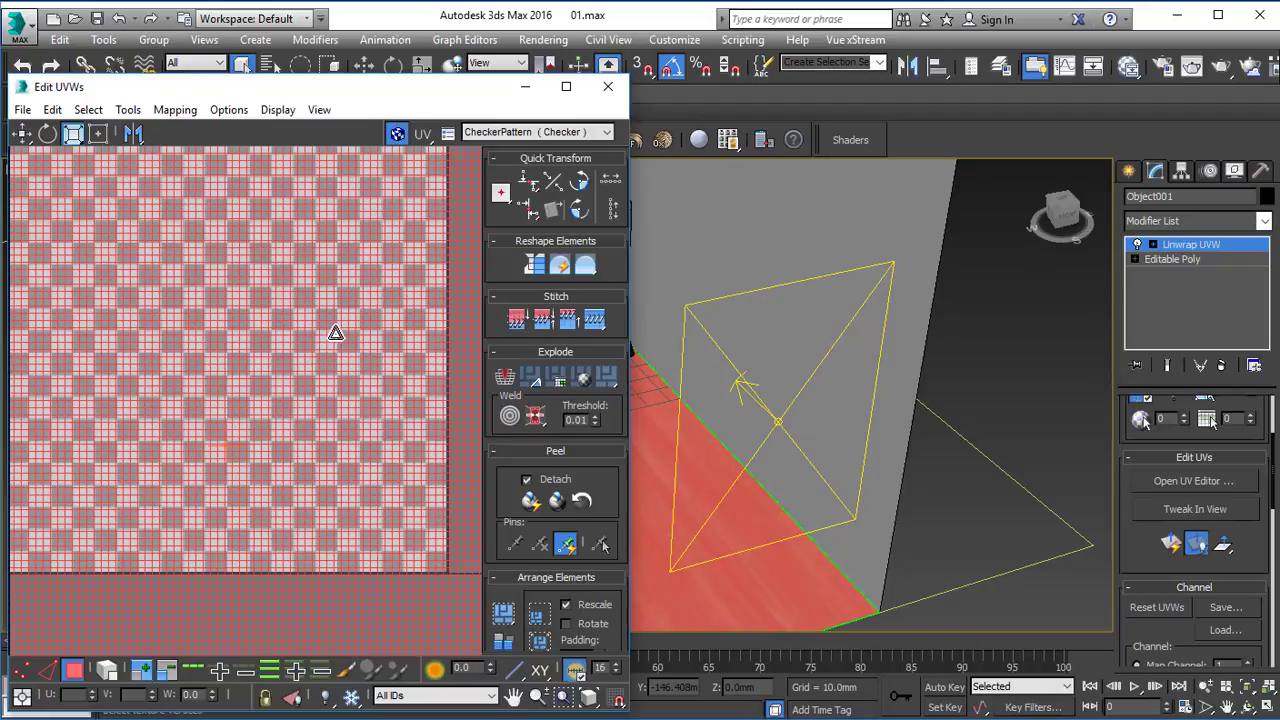
left_click(525, 86)
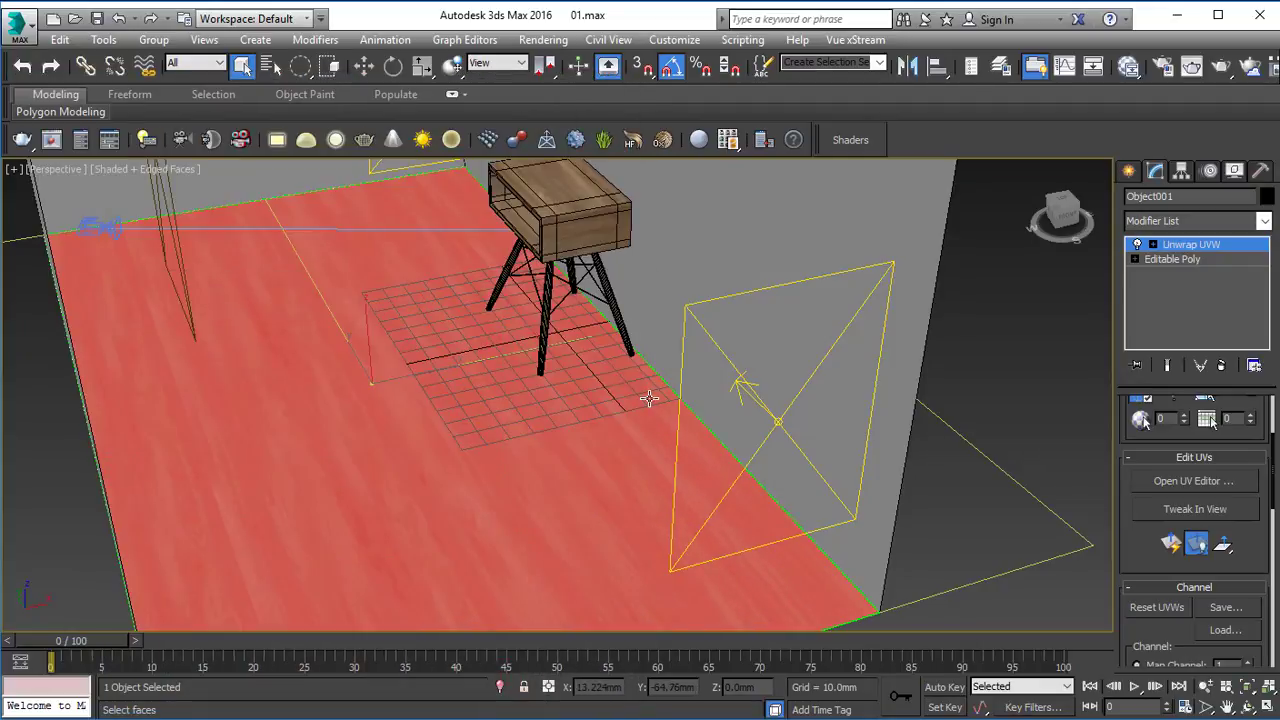
left_click(1106, 263)
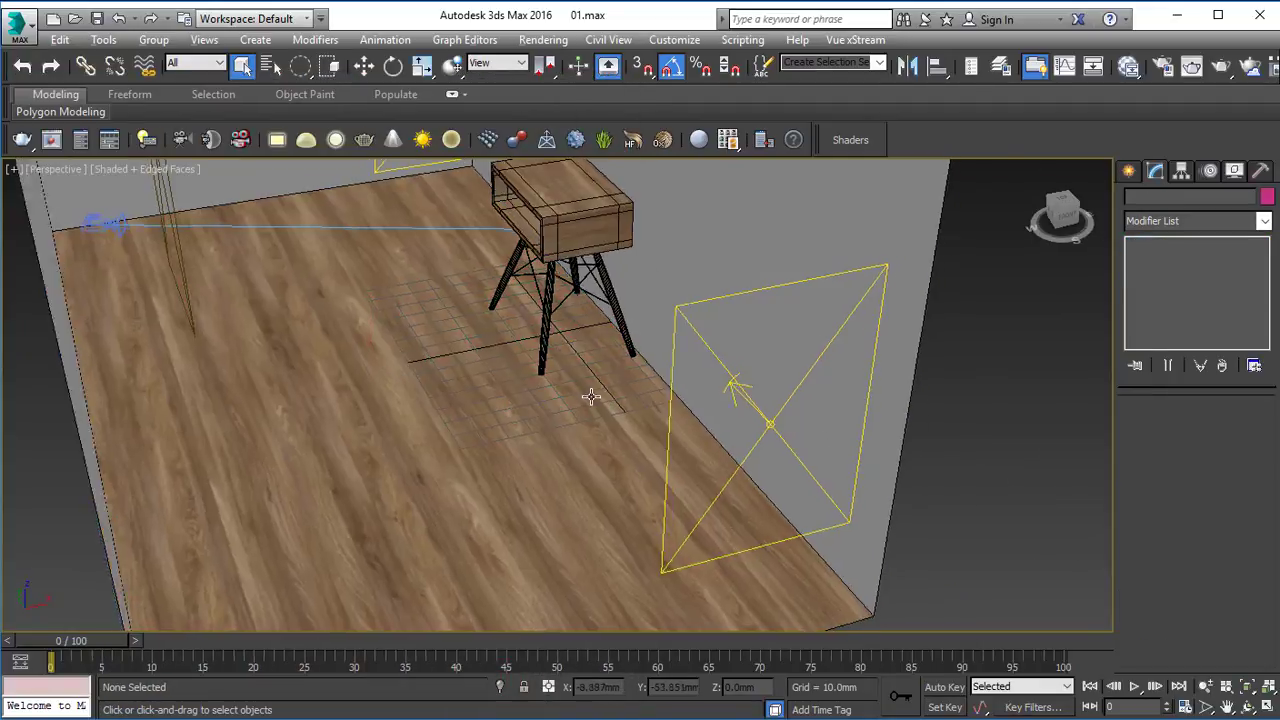
Render the PhysCamera001 view, examine the wood floor and table, then cancel the render and close the frame buffer.
key("alt+w")
key("alt+w")
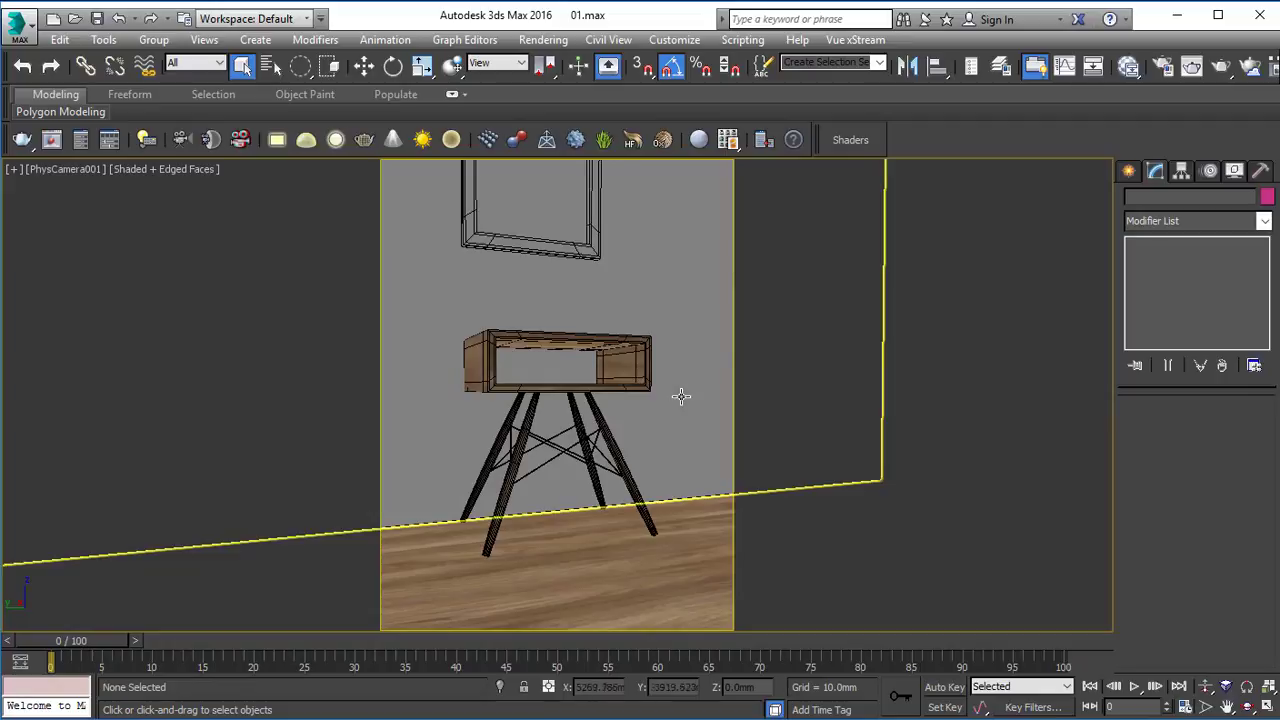
left_click(1218, 68)
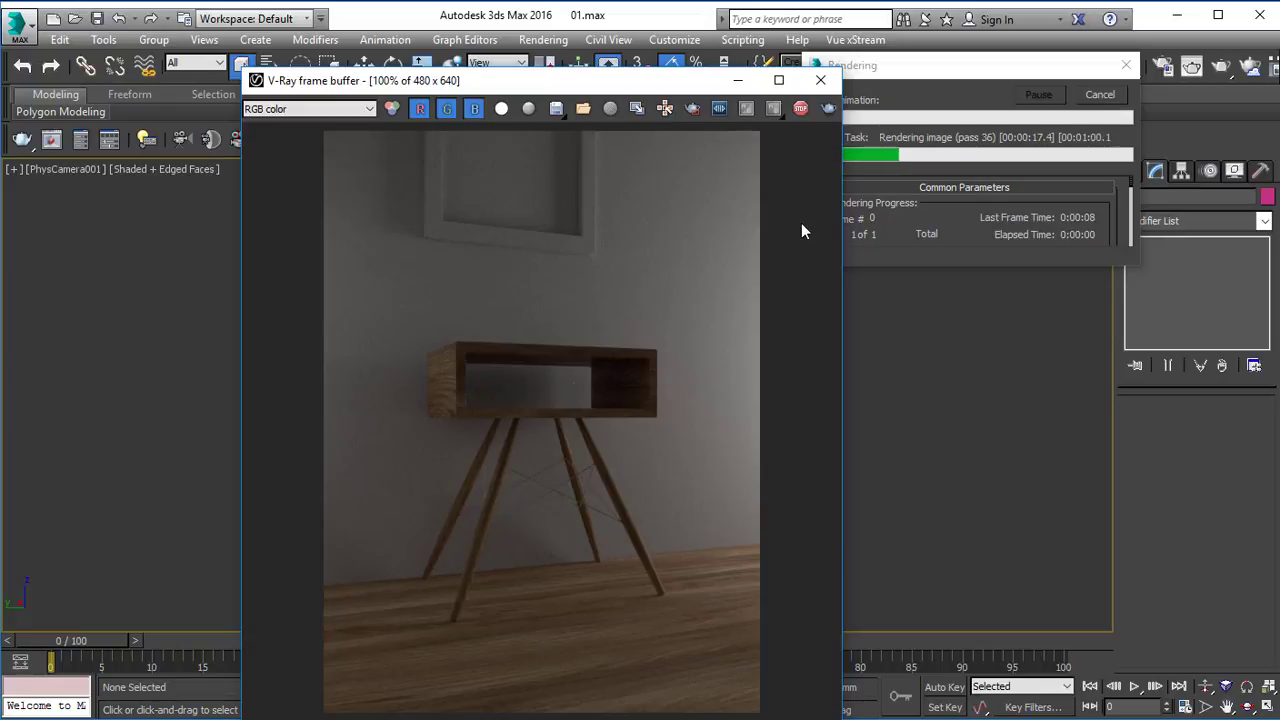
left_click(1098, 95)
left_click(821, 80)
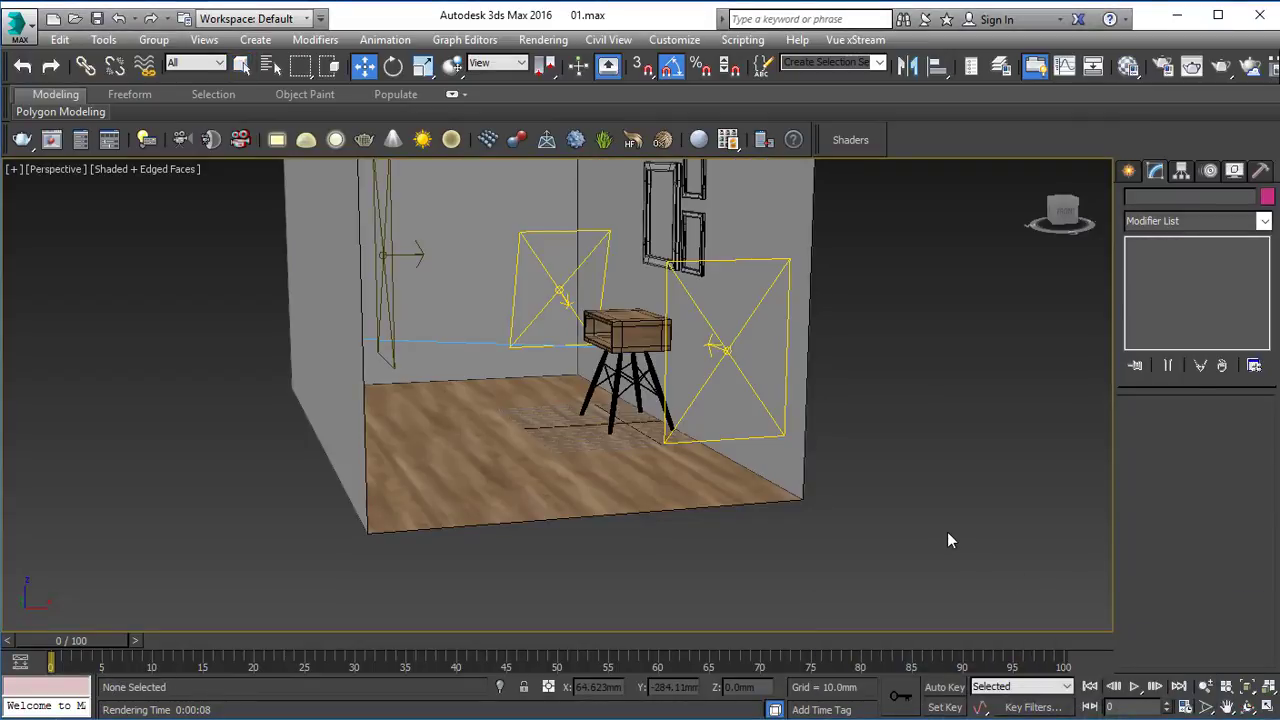
Inspect the wall's picture frames, render the camera view to check them with the table, and close the frame buffer.
middle_click_drag(683, 349, 648, 355, "alt")
scroll(654, 209, "up", 6)
middle_click_drag(642, 230, 629, 264)
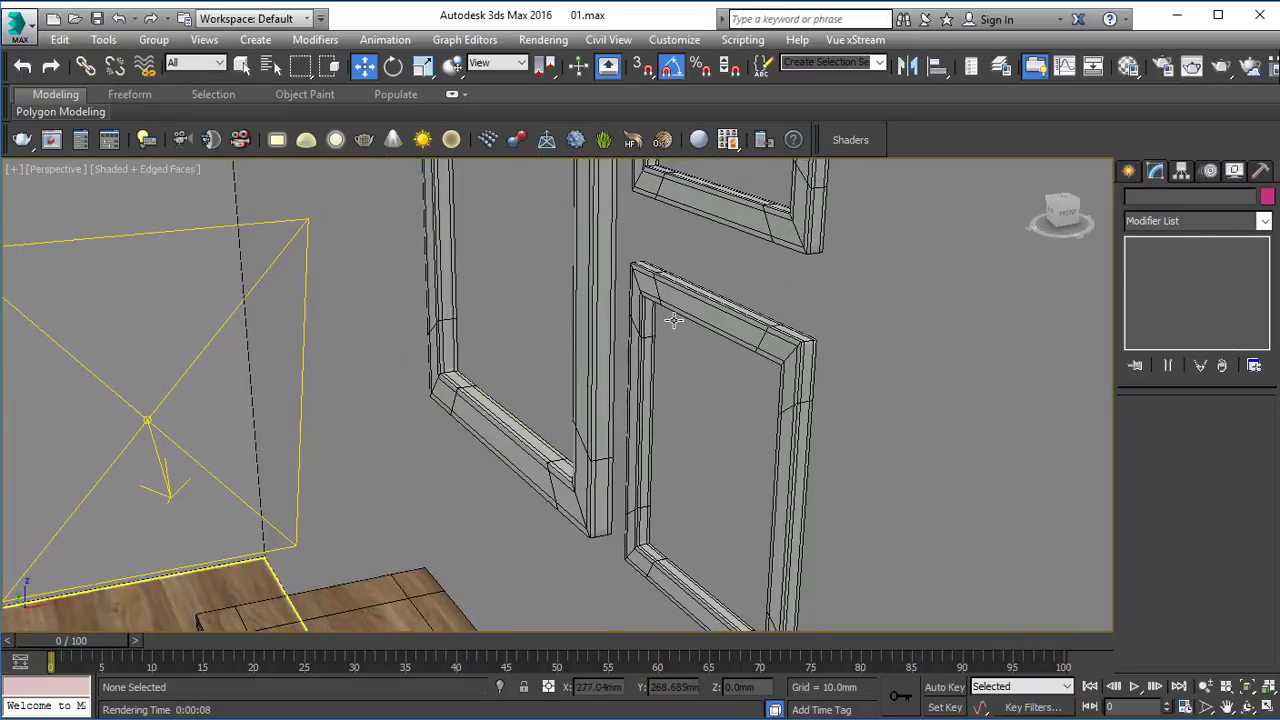
key("alt+w")
right_click(864, 255)
key("alt+w")
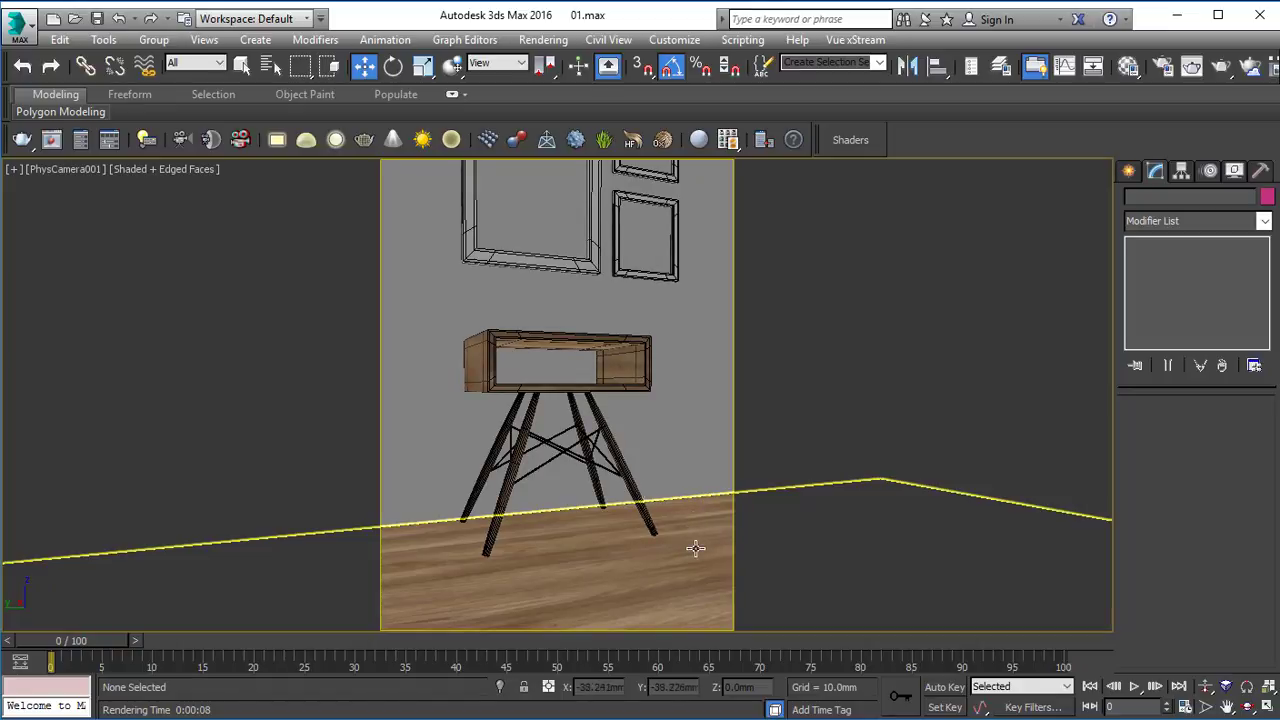
left_click(1189, 70)
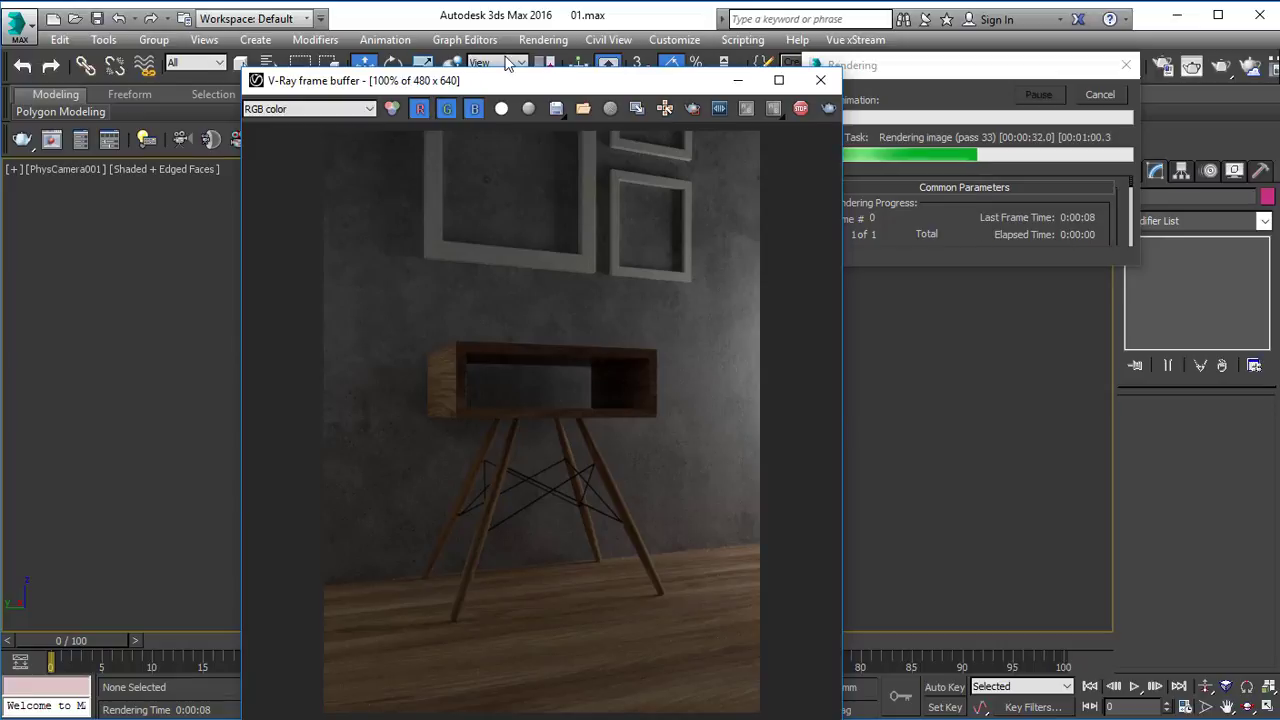
left_click_drag(550, 80, 475, 41)
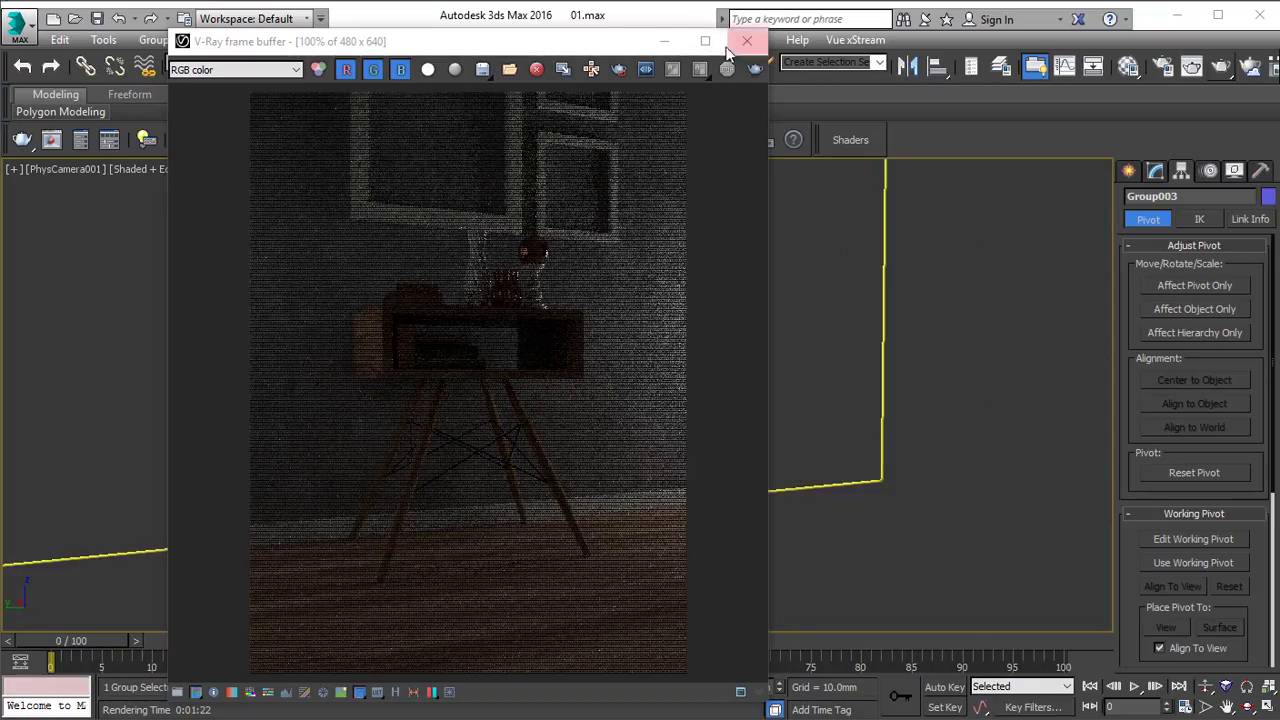
left_click(747, 41)
Examine the vases, books and sphere-topped stand arranged on the wooden box in the perspective view.
key("alt+w")
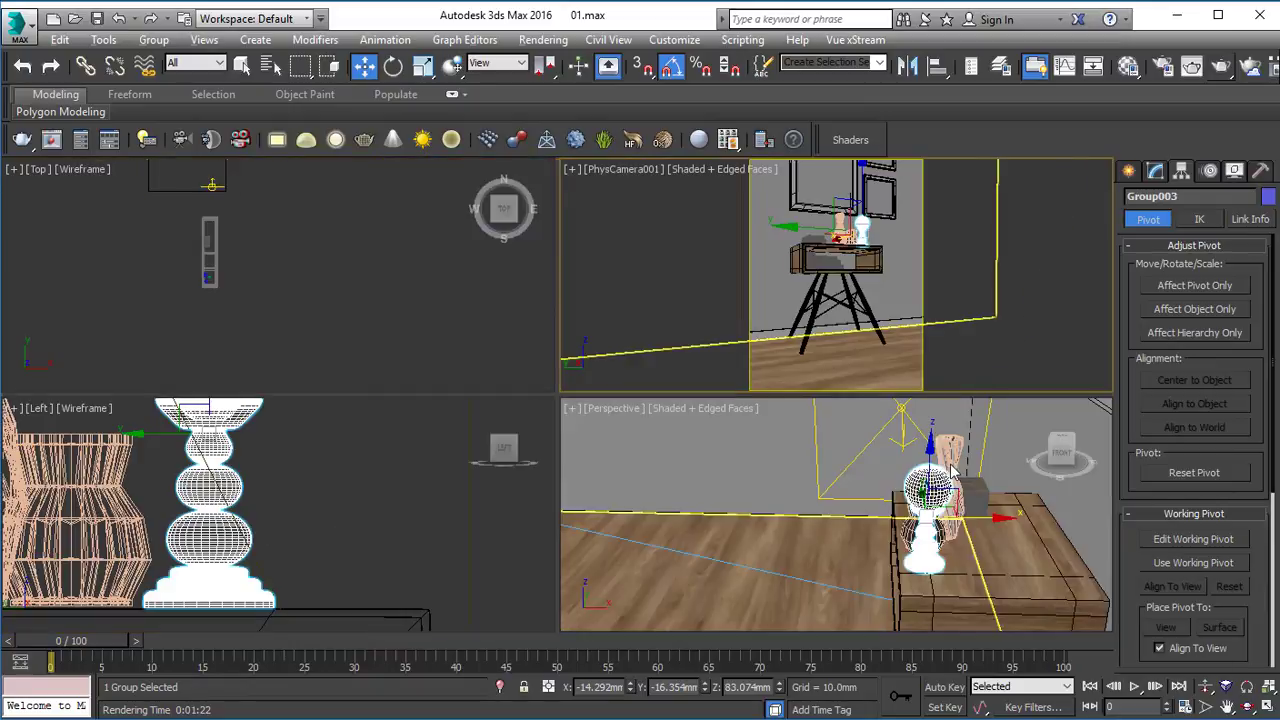
right_click(857, 422)
key("alt+w")
scroll(857, 422, "down", 2)
middle_click_drag(645, 392, 690, 368, "alt")
middle_click_drag(690, 368, 752, 319)
key("alt+q")
scroll(582, 316, "up", 3)
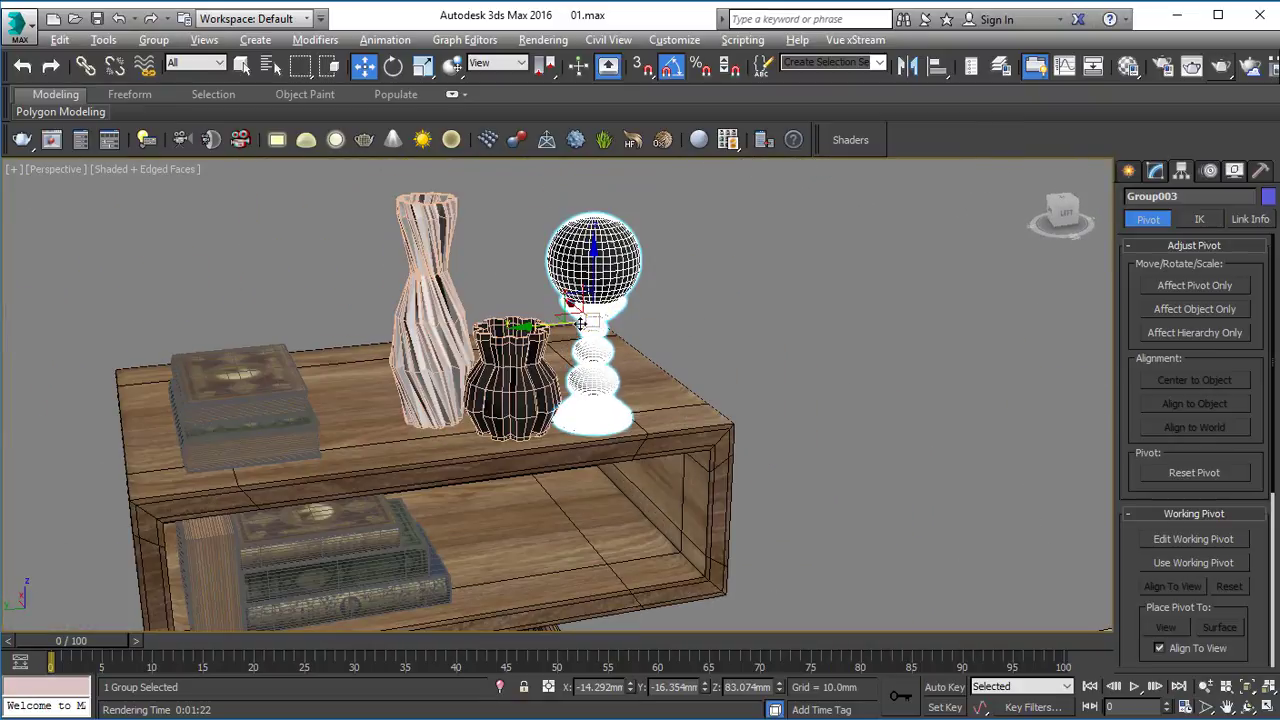
Nudge the sphere-topped stand beside the small vase on the wooden box, deselect it, and save the scene.
middle_click_drag(582, 316, 665, 318, "alt")
left_click(806, 419)
middle_click_drag(806, 419, 629, 423, "alt")
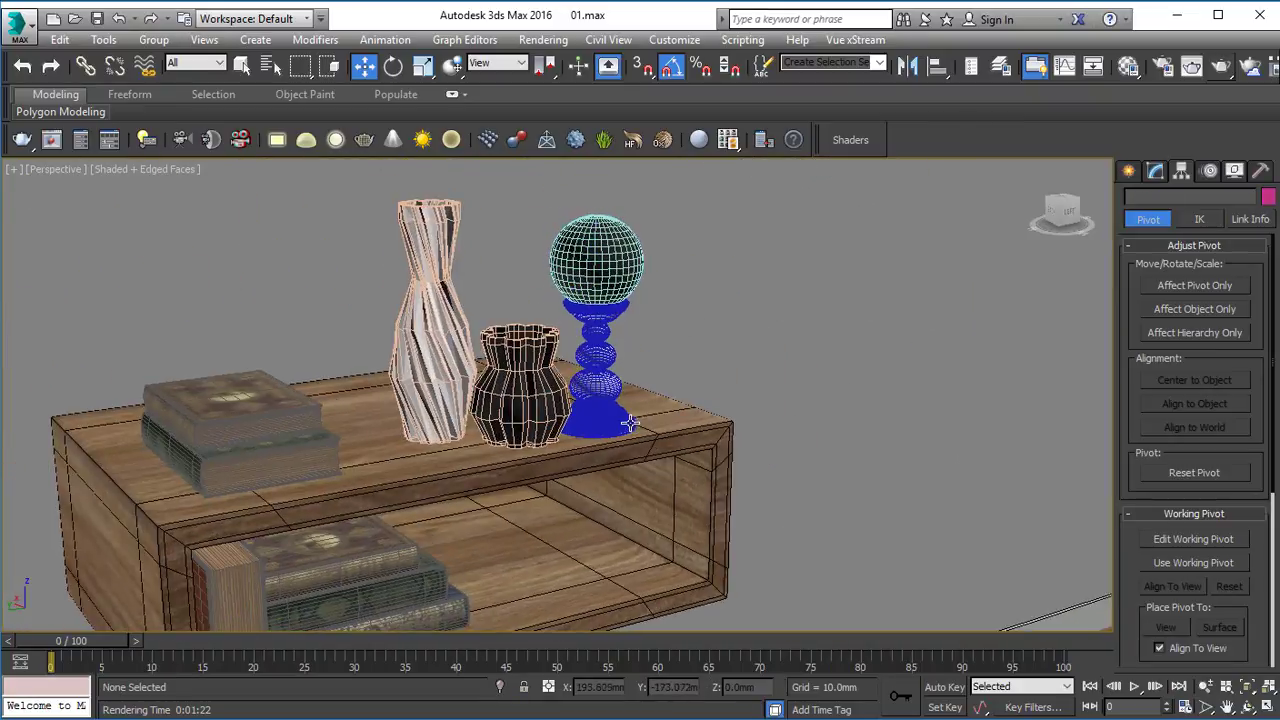
key("ctrl+s")
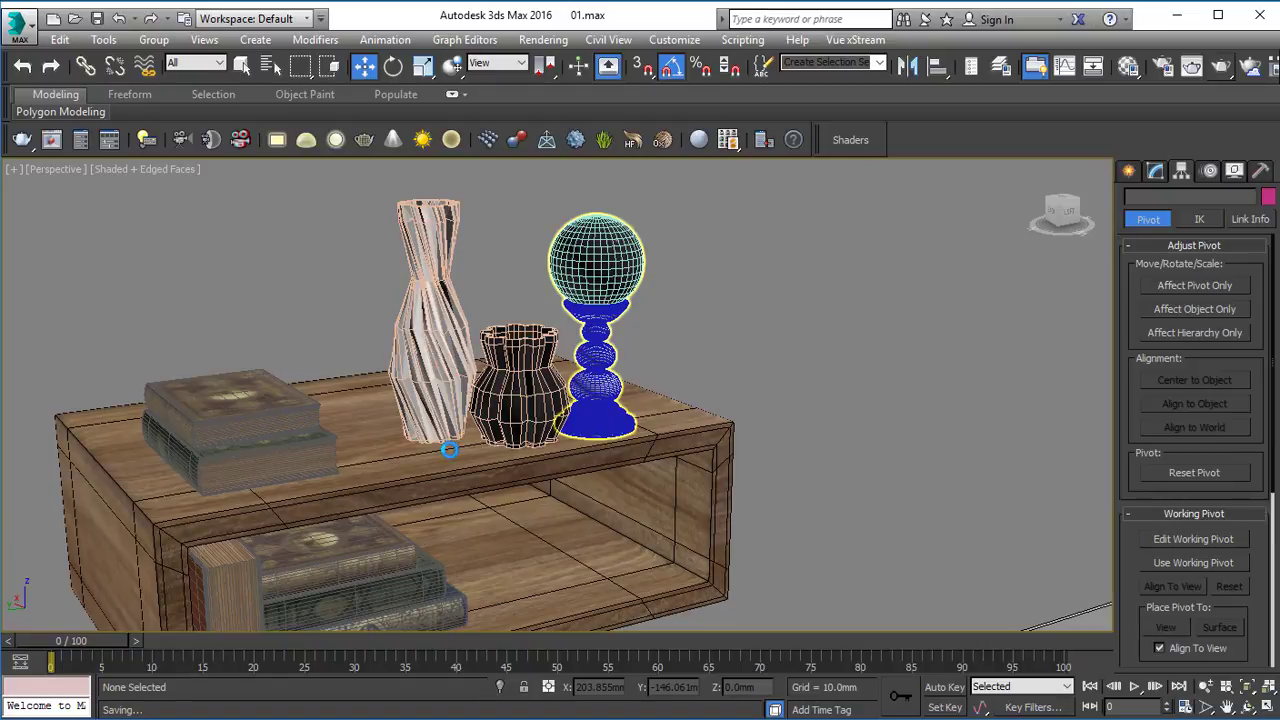
middle_click_drag(449, 450, 424, 453, "alt")
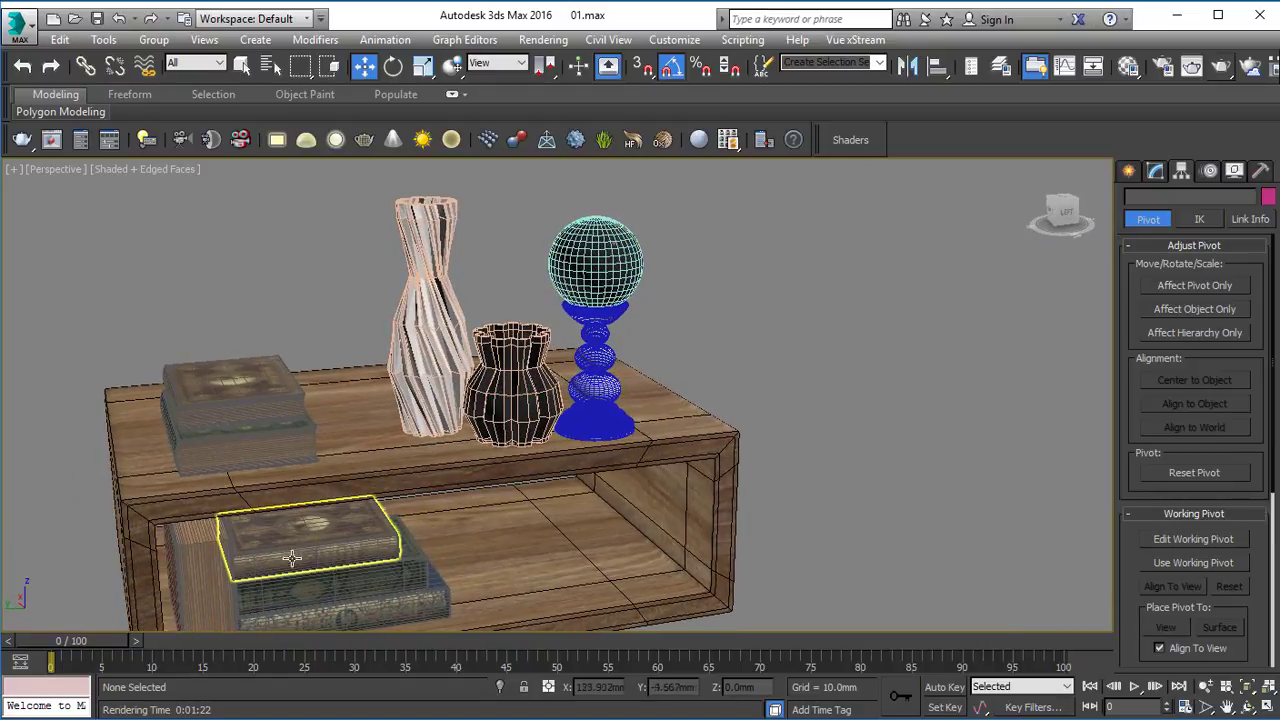
Move the wooden wall shelf unit about 499 mm along Y, from outside the room to beside the picture frames.
scroll(649, 389, "up", 3)
middle_click_drag(648, 389, 537, 386, "alt")
scroll(700, 398, "down", 2)
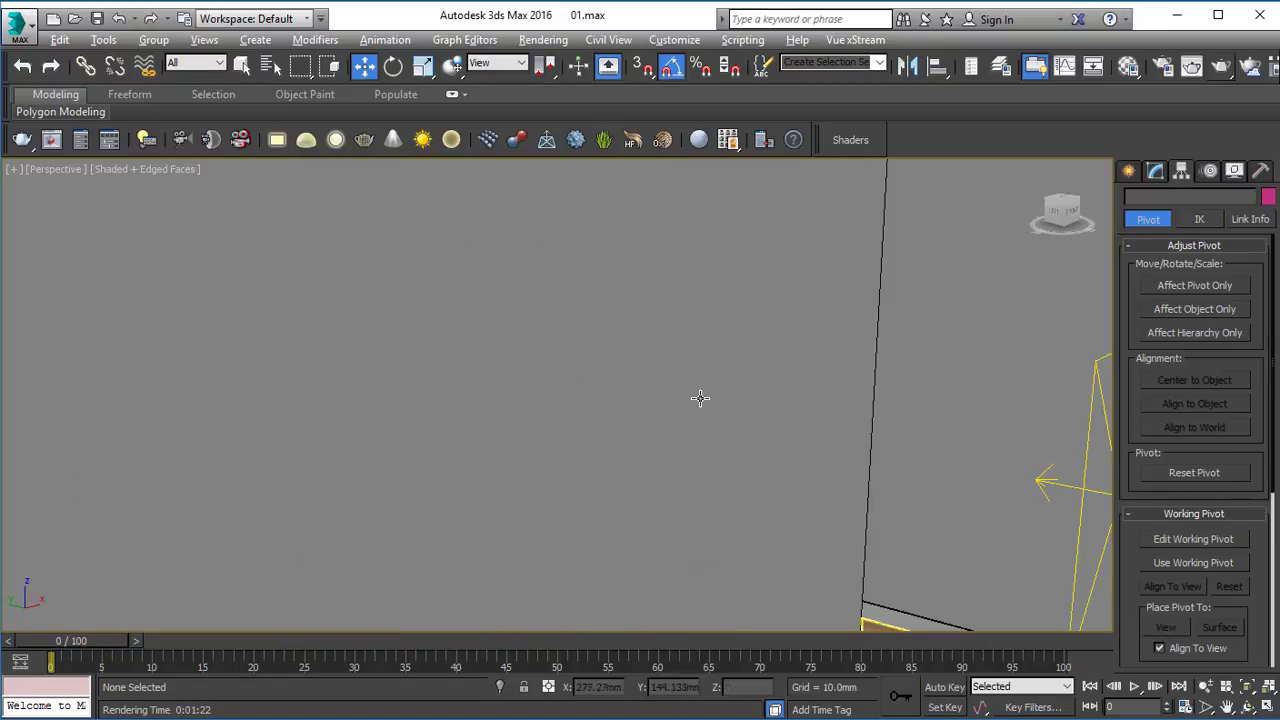
scroll(700, 398, "down", 6)
scroll(913, 344, "up", 2)
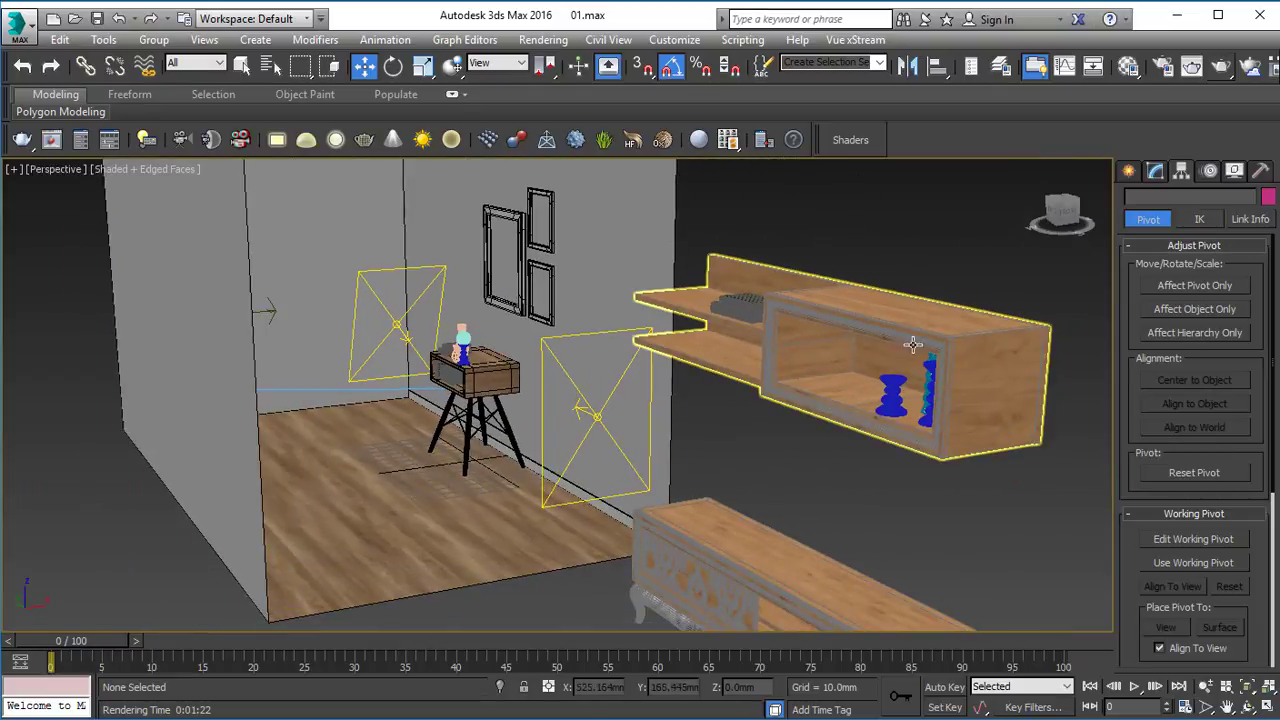
left_click(743, 336)
scroll(719, 338, "up", 3)
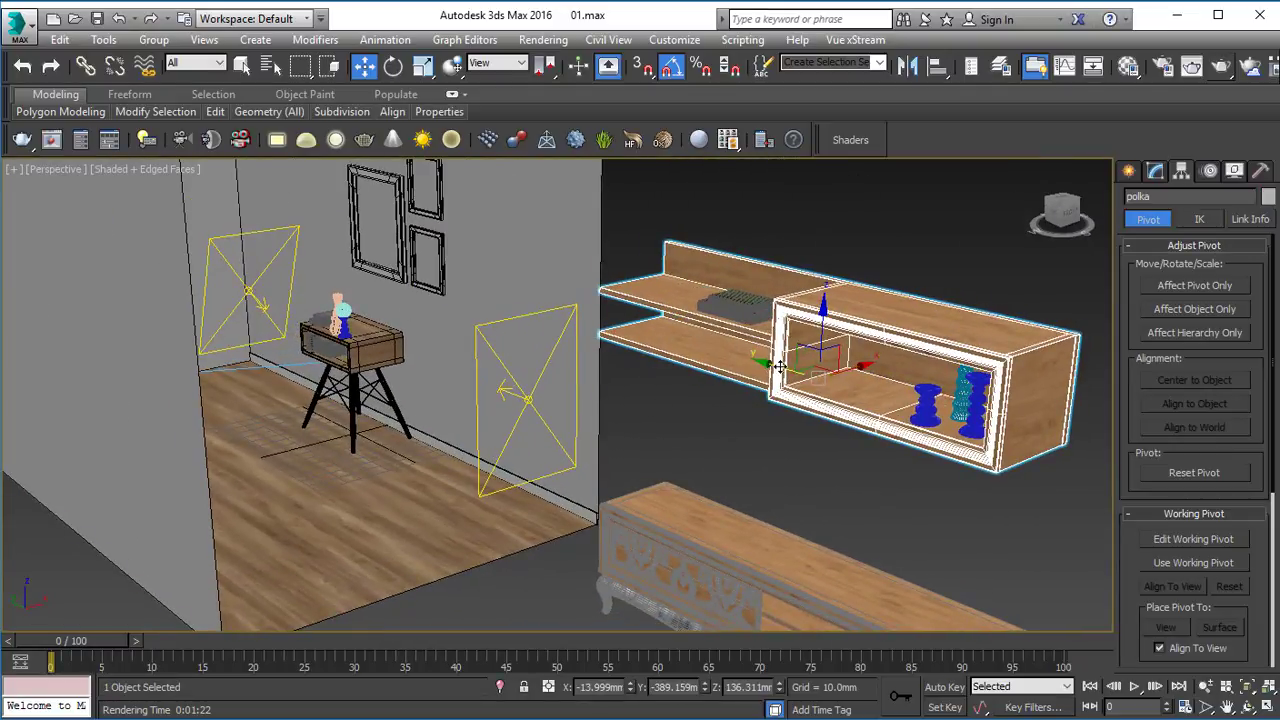
left_click_drag(779, 366, 208, 268)
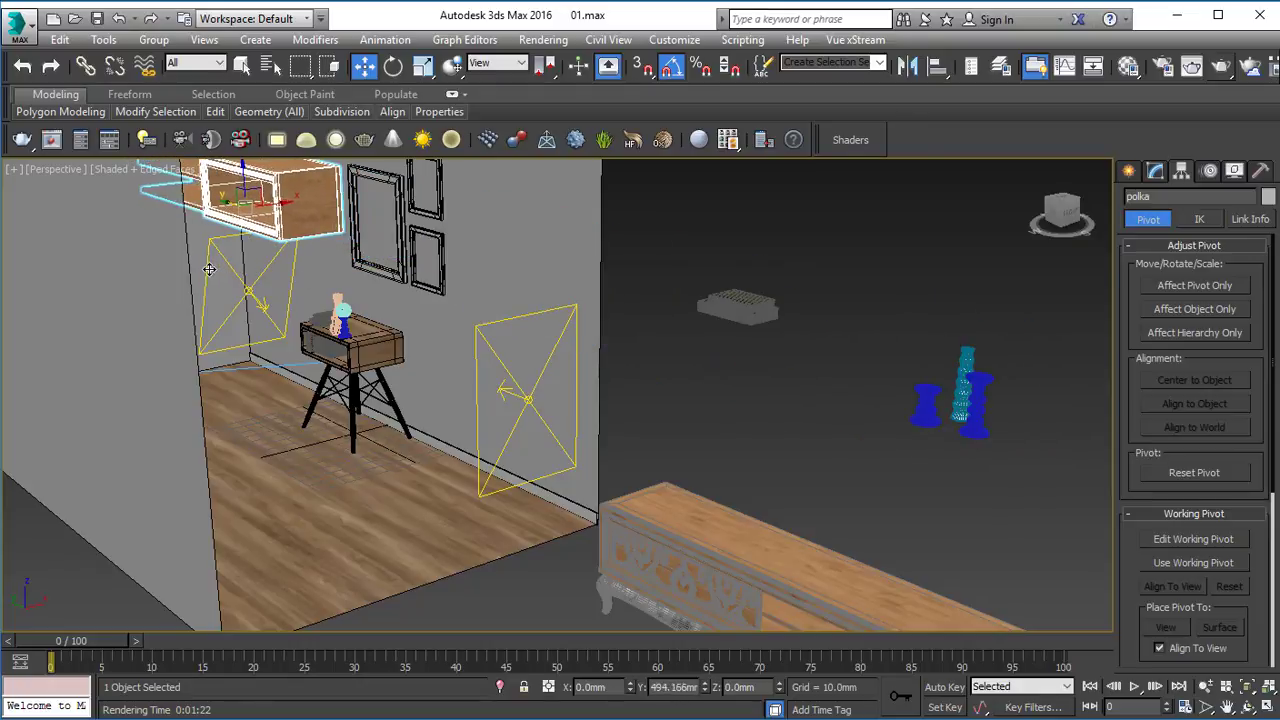
In the Left view, lower the wall shelf about 29 mm and shift it about 31 mm away from the picture frames.
key("alt+w")
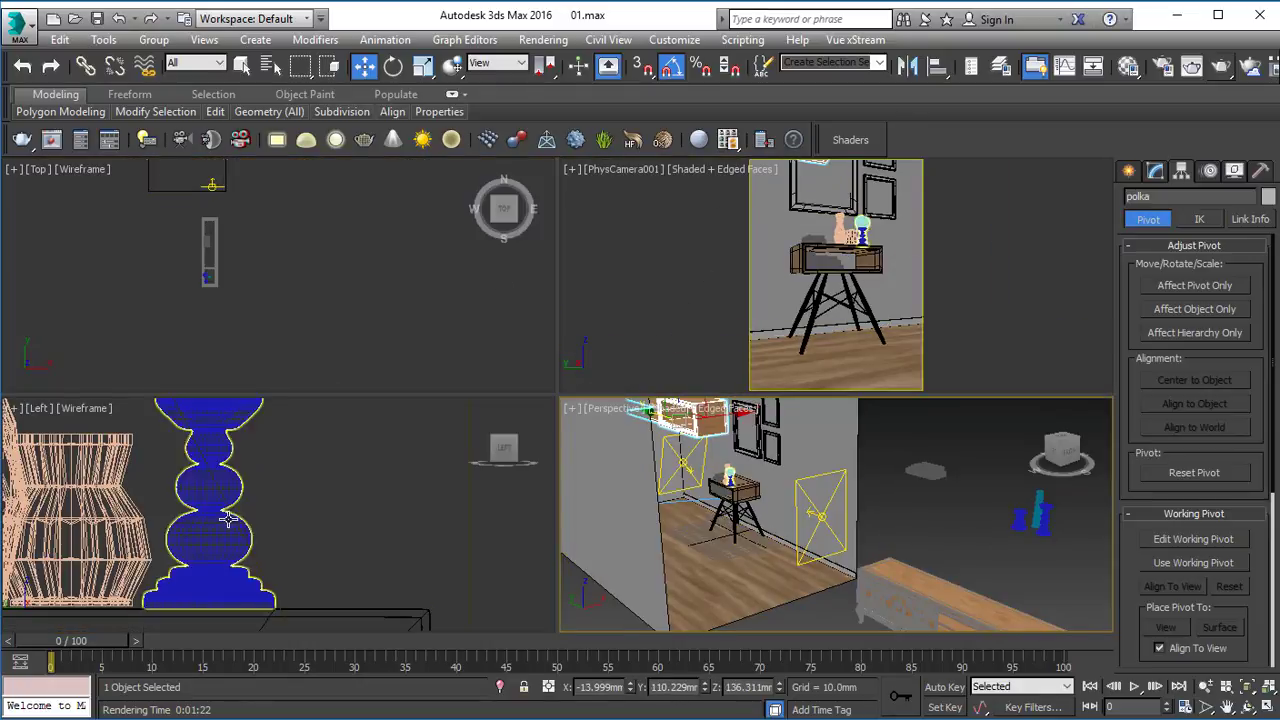
middle_click(229, 519)
key("alt+w")
scroll(315, 444, "down", 10)
middle_click_drag(482, 365, 468, 476)
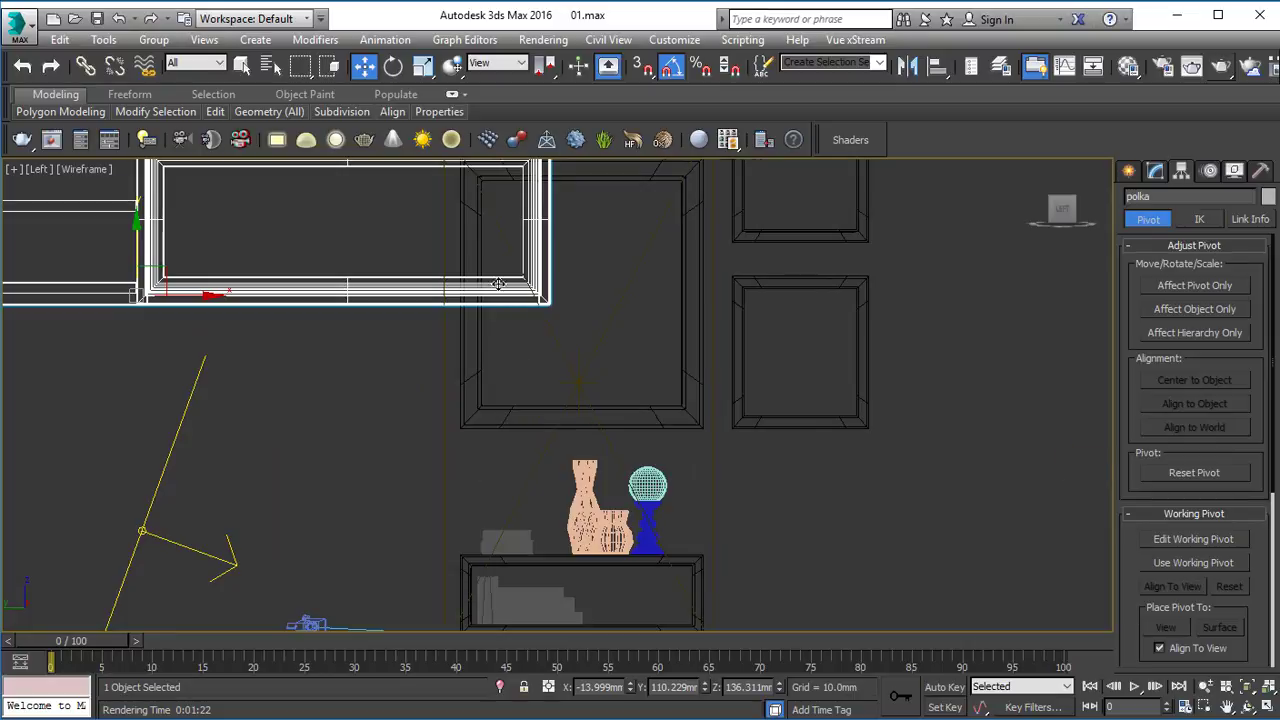
scroll(498, 284, "down", 3)
left_click_drag(341, 266, 279, 329)
Fine-tune the wall shelf's horizontal and vertical position beside the large picture frame in the Left view.
key("alt+w")
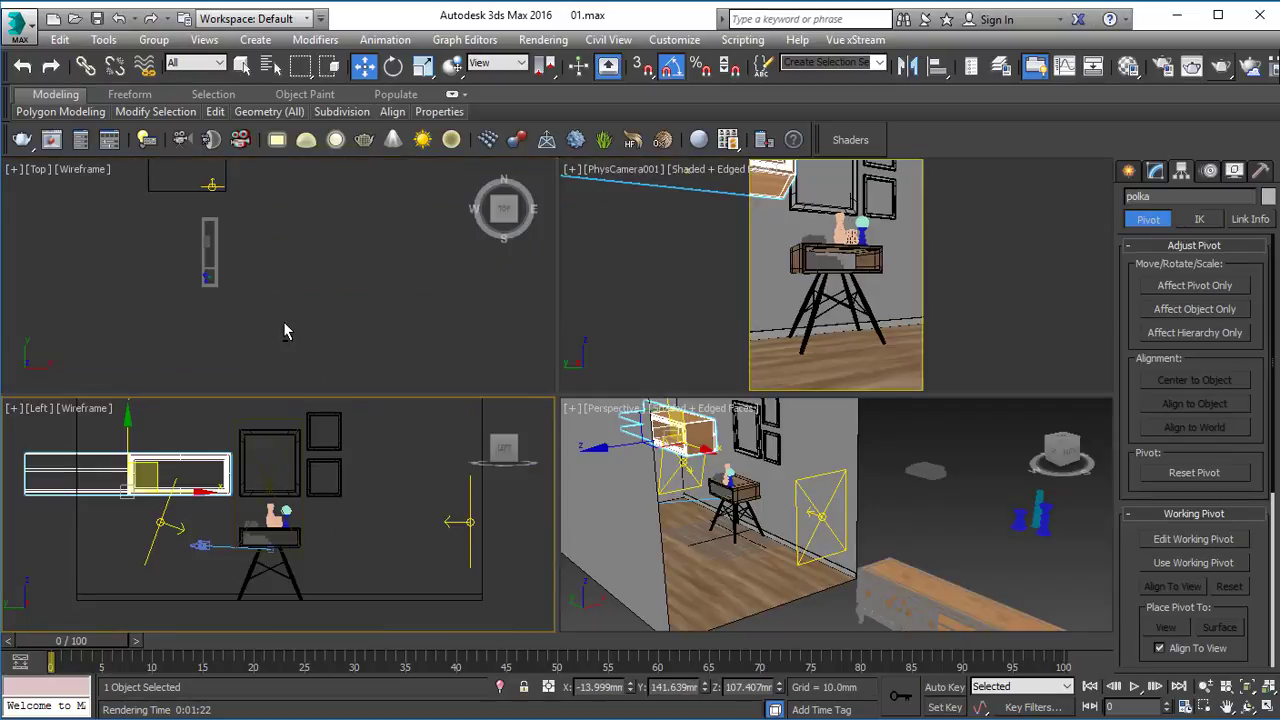
scroll(238, 481, "up", 3)
middle_click_drag(108, 497, 180, 498)
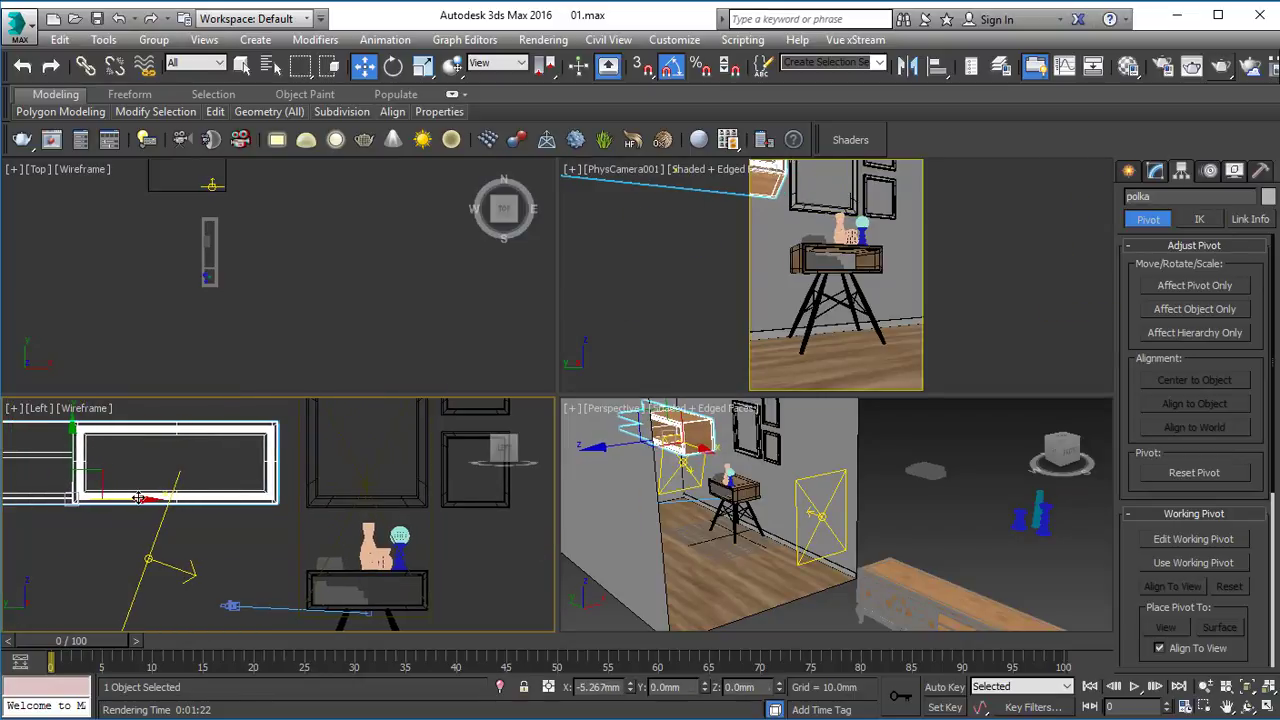
left_click_drag(71, 432, 71, 436)
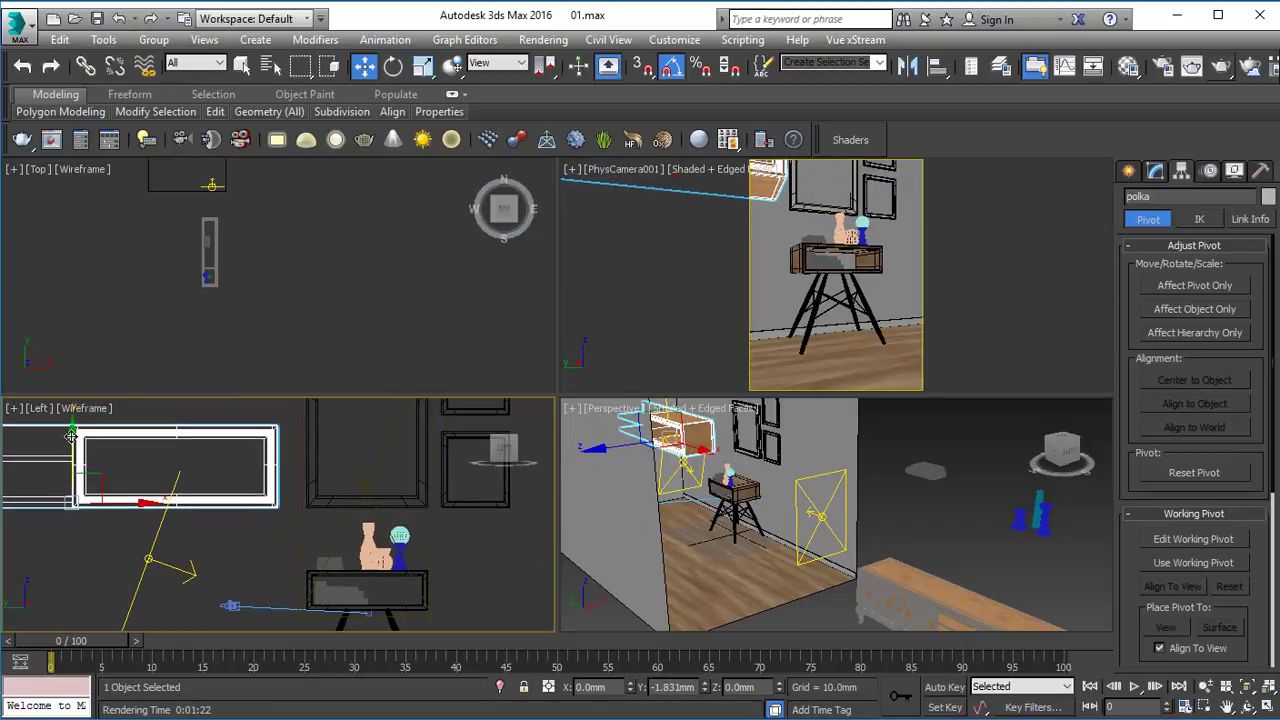
Deselect the shelf and save the scene, then render the maximized PhysCamera001 view.
left_click(909, 446)
right_click(857, 286)
key("ctrl+s")
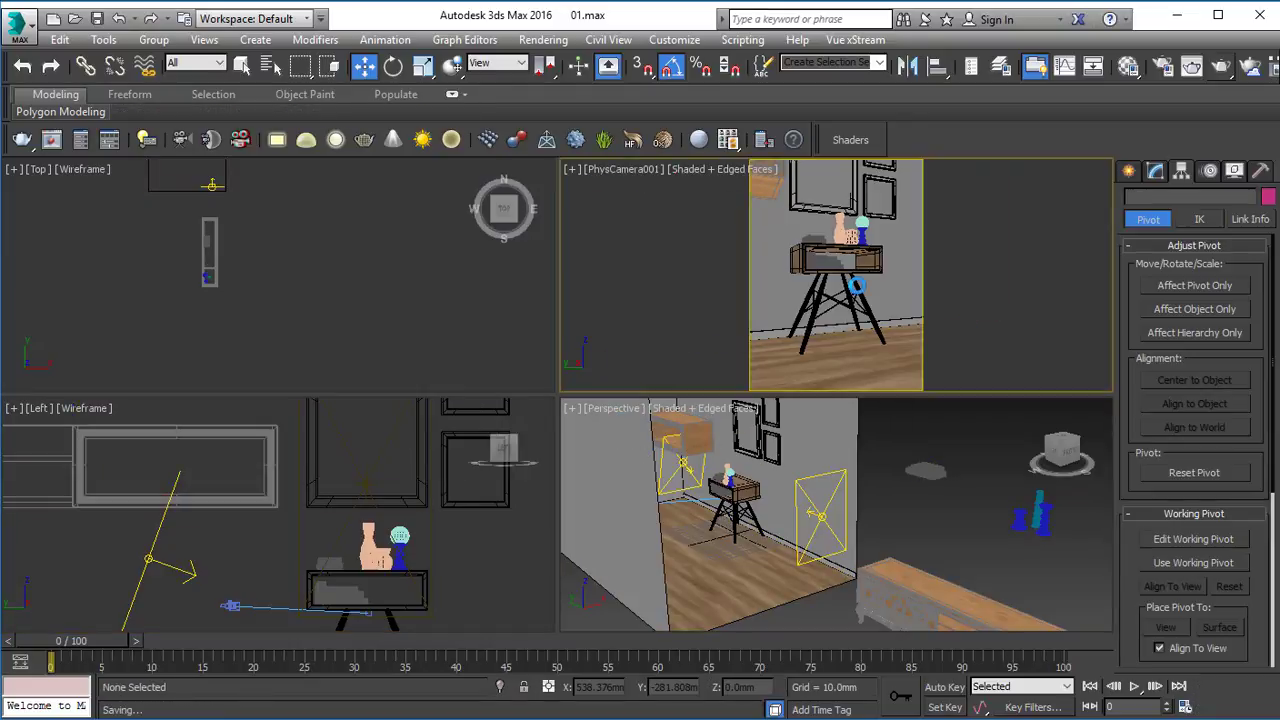
key("alt+w")
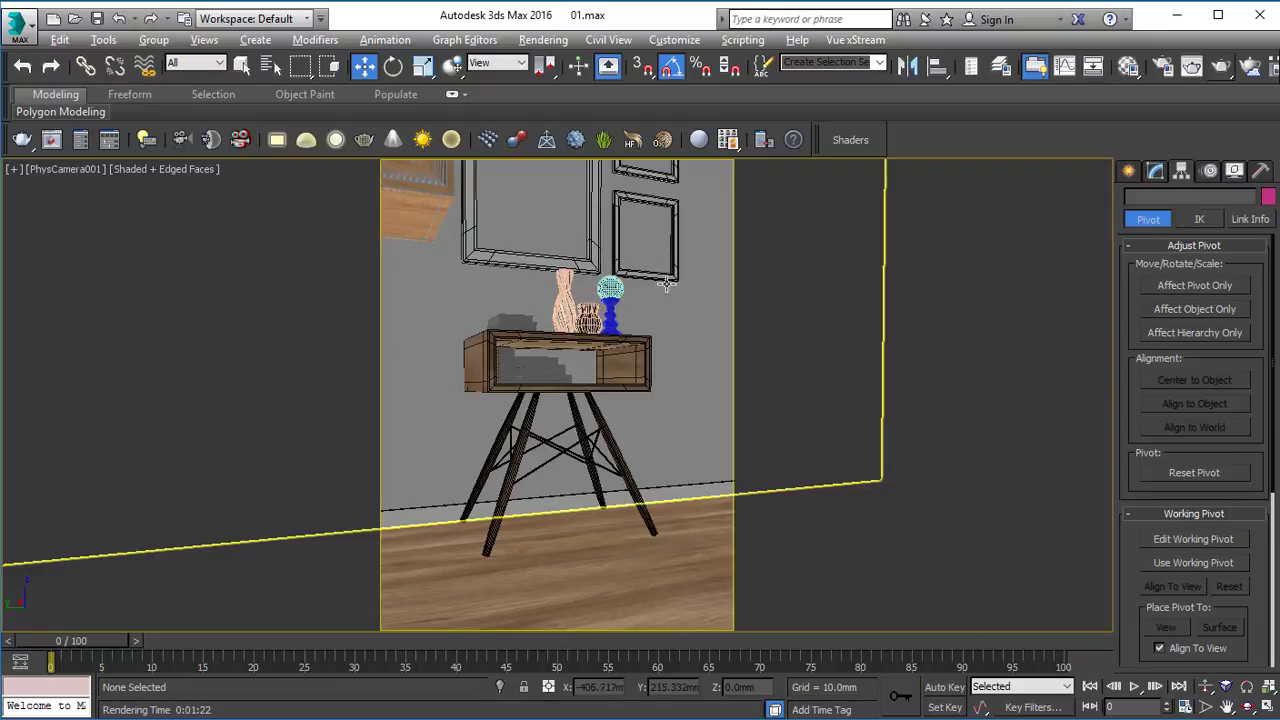
left_click(1250, 66)
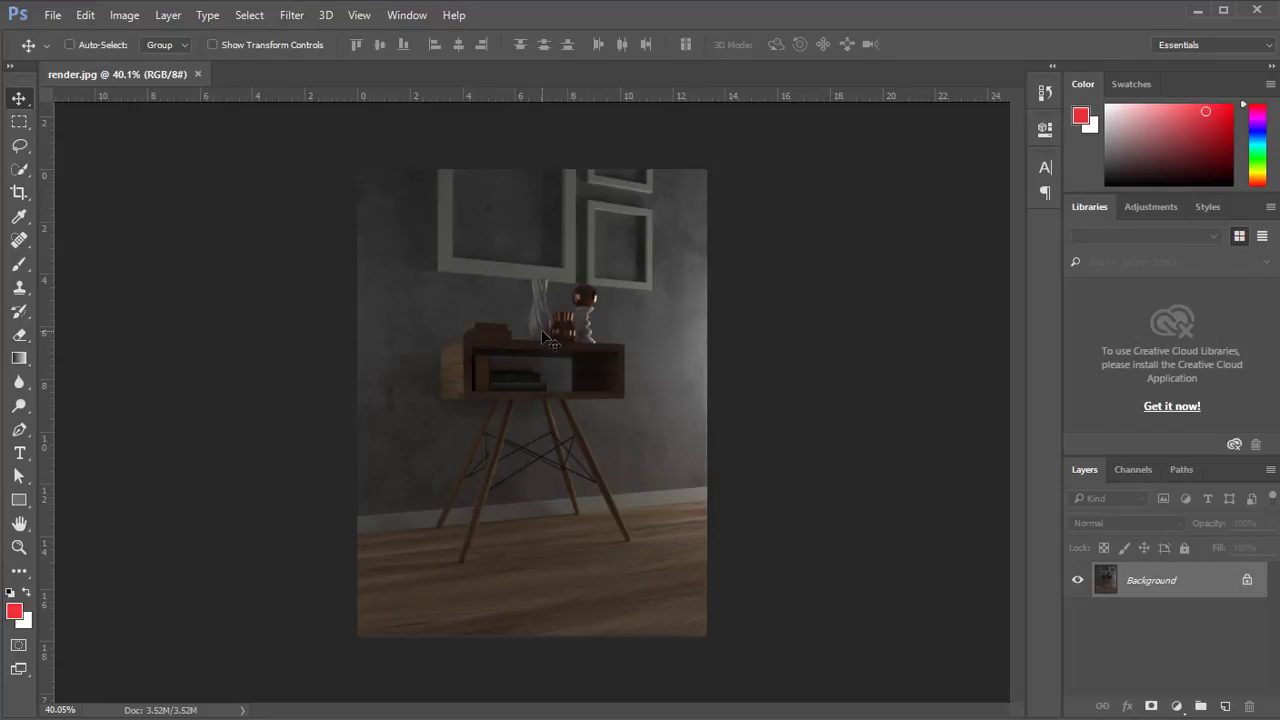
Brighten render.jpg in Photoshop with a Brightness/Contrast adjustment layer set to brightness 49 and contrast 13.
key("ctrl")
left_click(1177, 706)
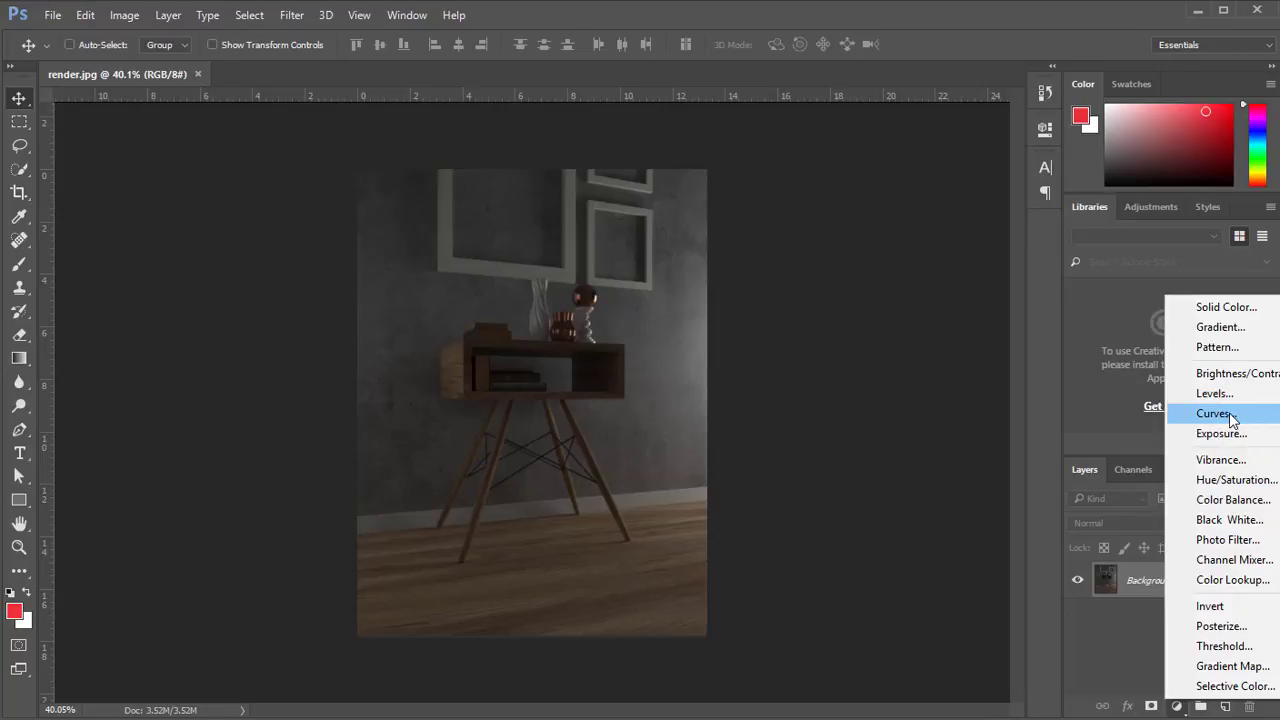
left_click(1220, 373)
left_click_drag(888, 224, 901, 255)
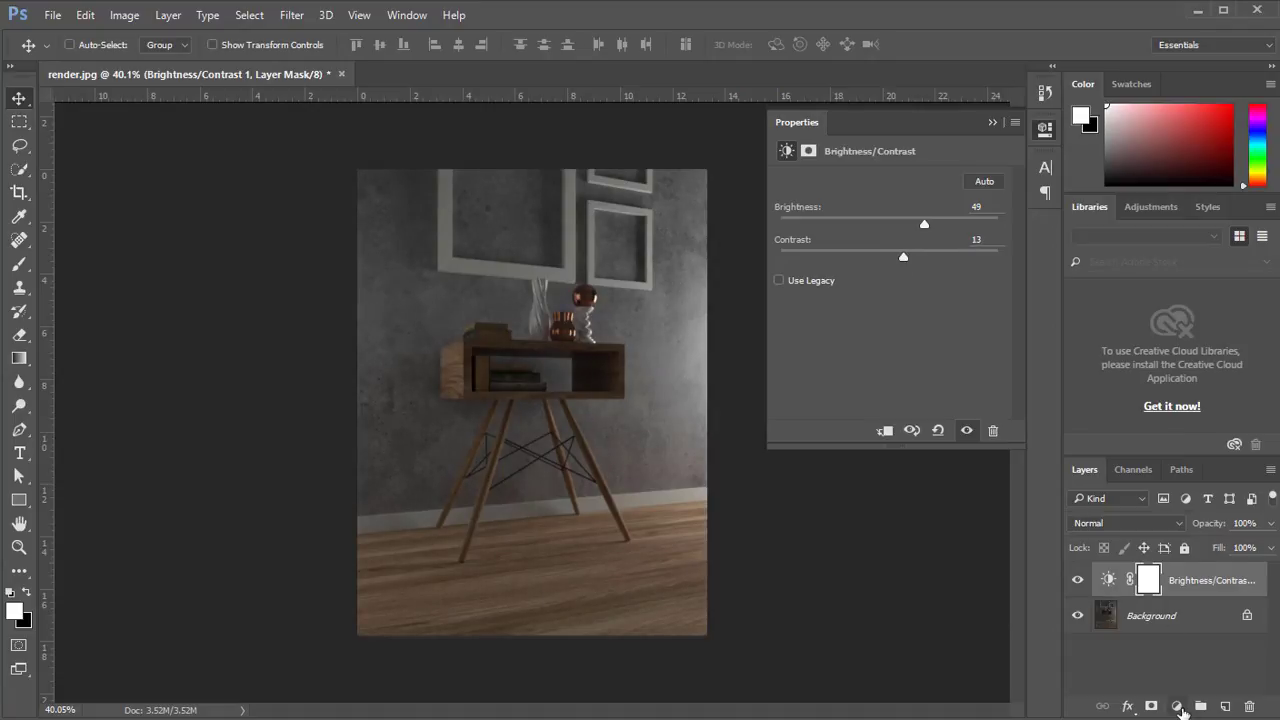
Add a Curves adjustment layer above Brightness/Contrast and lift the upper part of the RGB curve slightly.
left_click(1177, 706)
left_click(1205, 422)
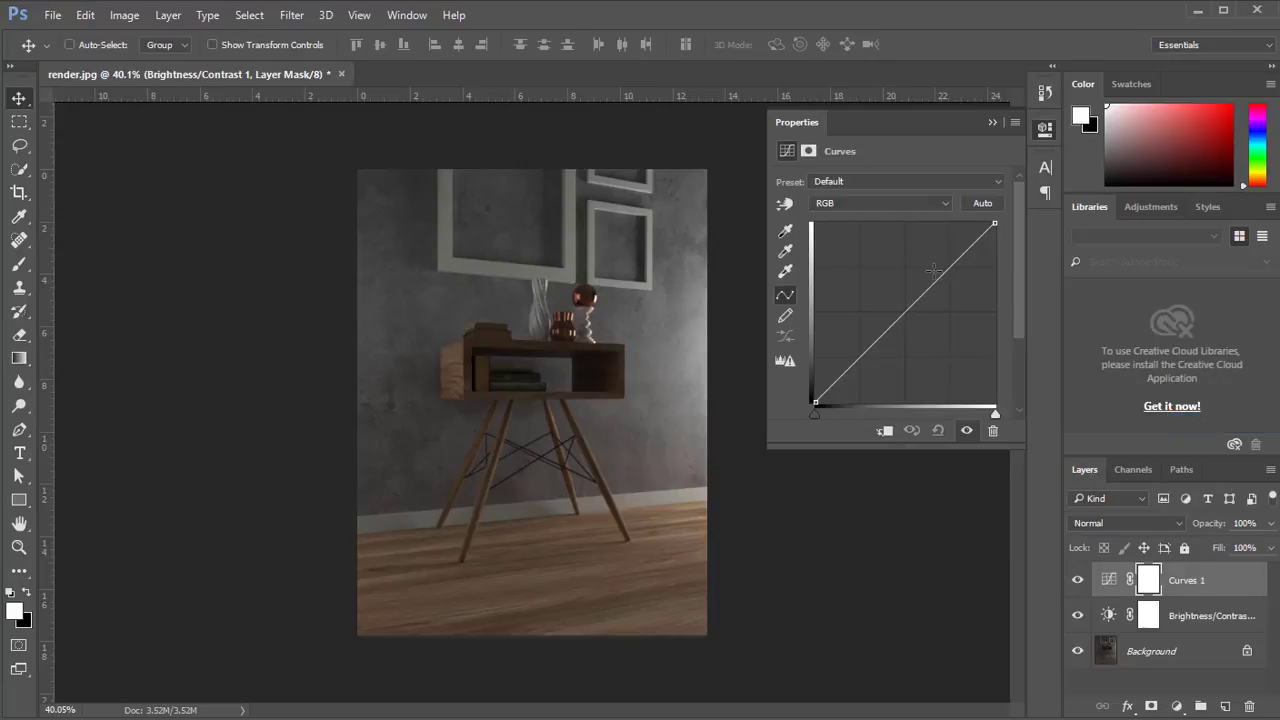
left_click_drag(932, 270, 938, 267)
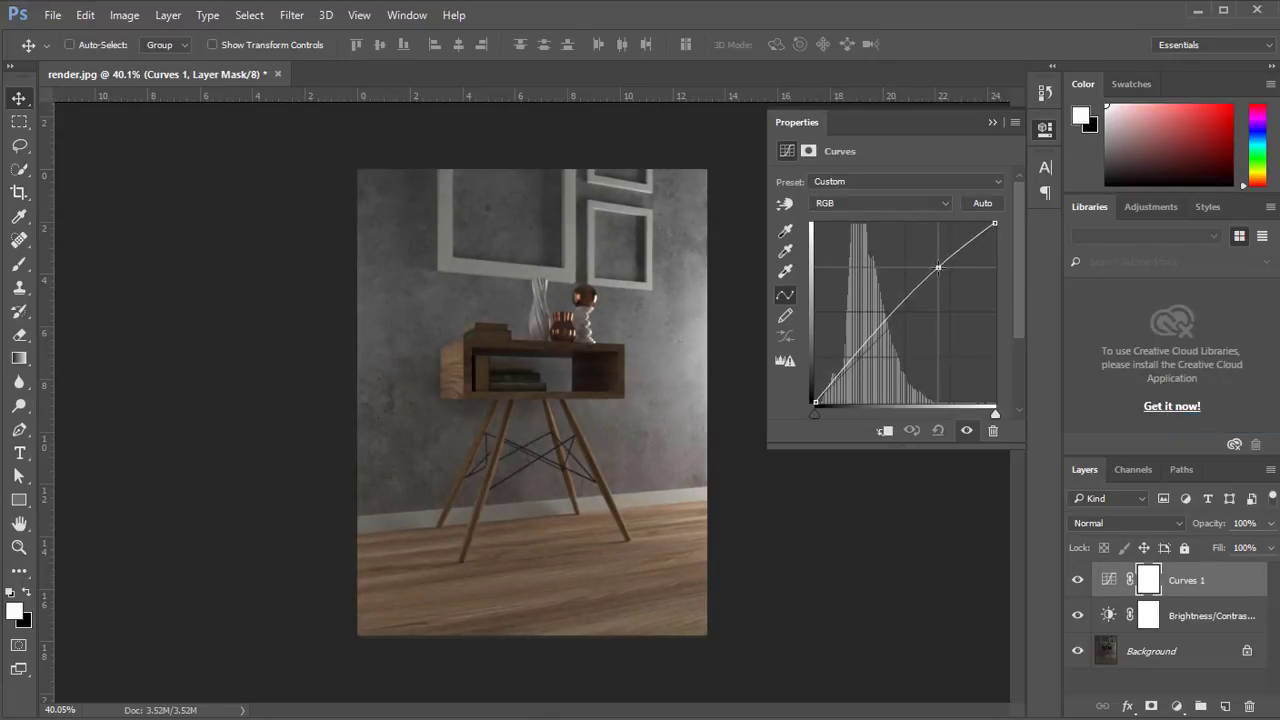
Raise the midpoints of the Red and Green channel curves slightly in the Curves adjustment.
left_click(846, 204)
left_click(848, 220)
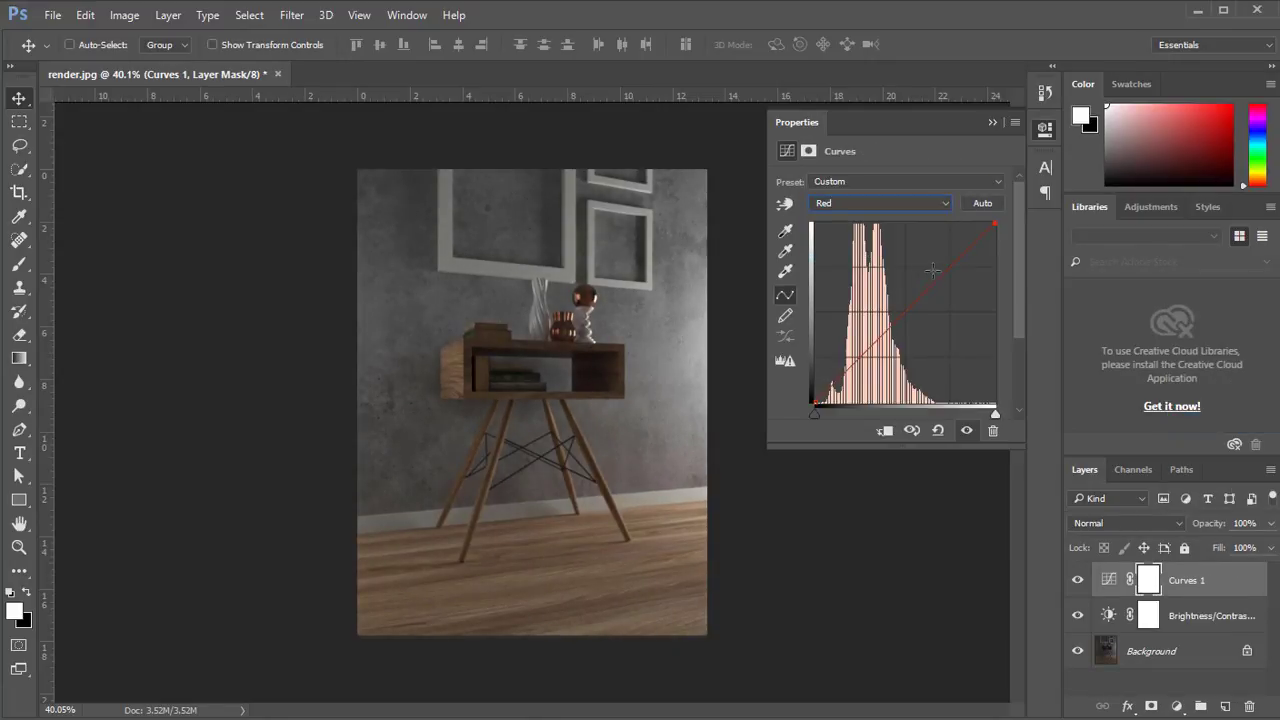
left_click(911, 300)
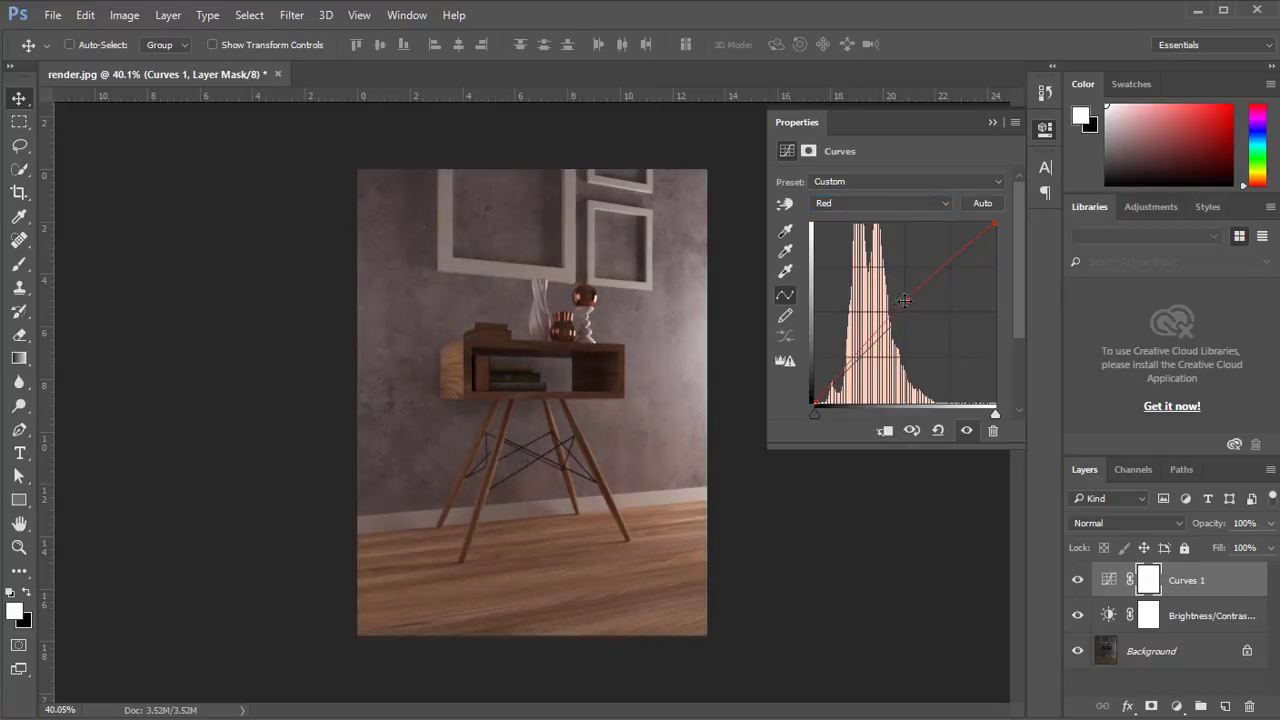
left_click(840, 203)
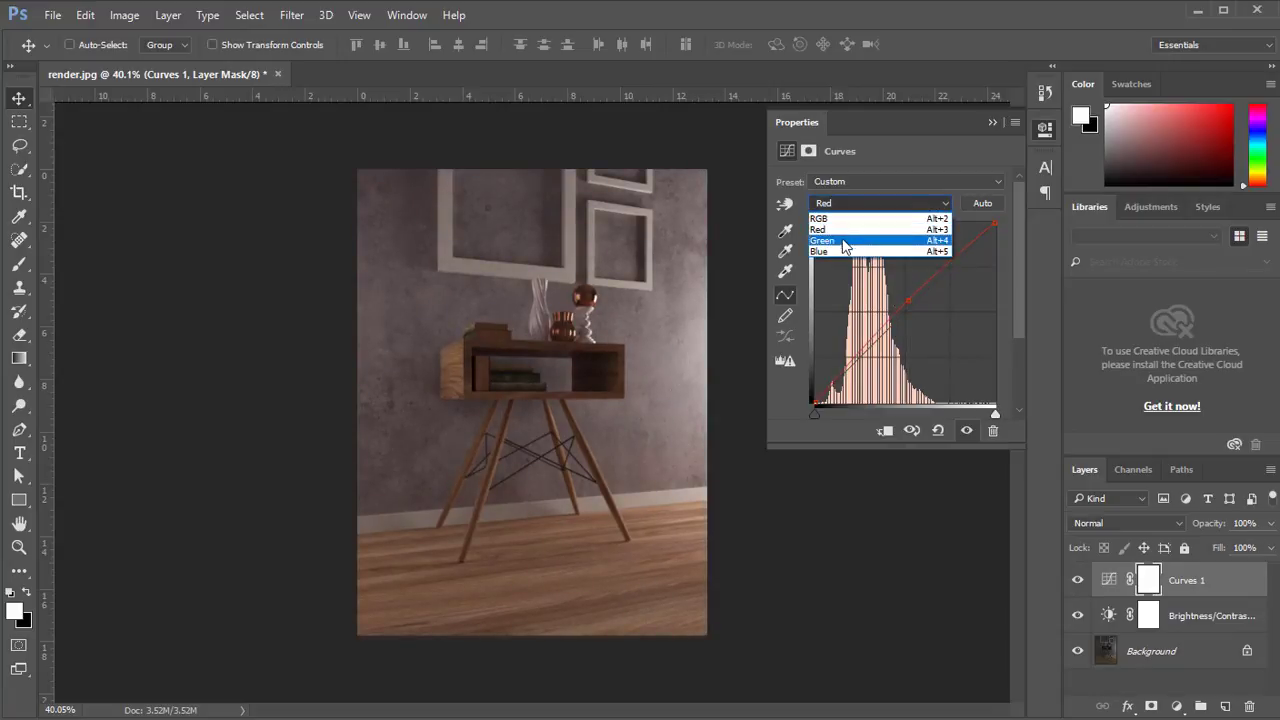
left_click(843, 241)
left_click_drag(904, 315, 902, 307)
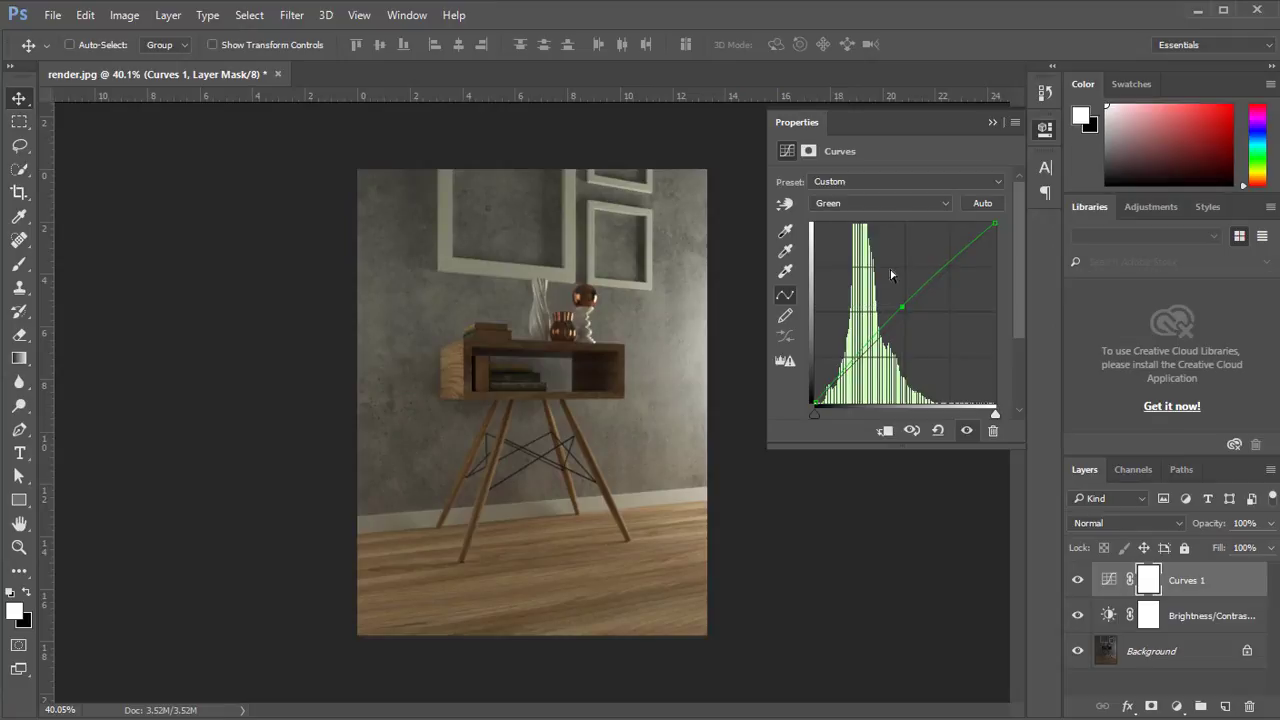
Raise the midpoint of the Blue channel curve slightly, collapse the curve settings, and hide the Curves 1 layer.
left_click(860, 203)
left_click(843, 255)
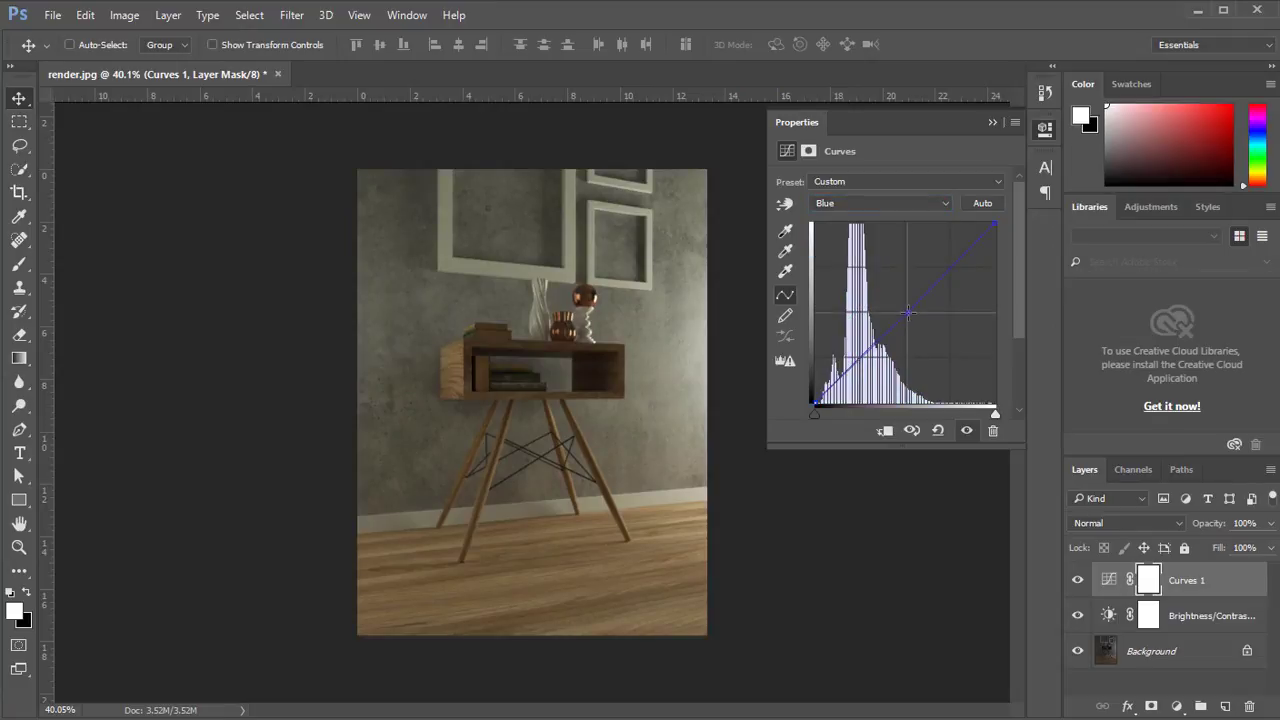
left_click(911, 315)
left_click_drag(911, 315, 899, 306)
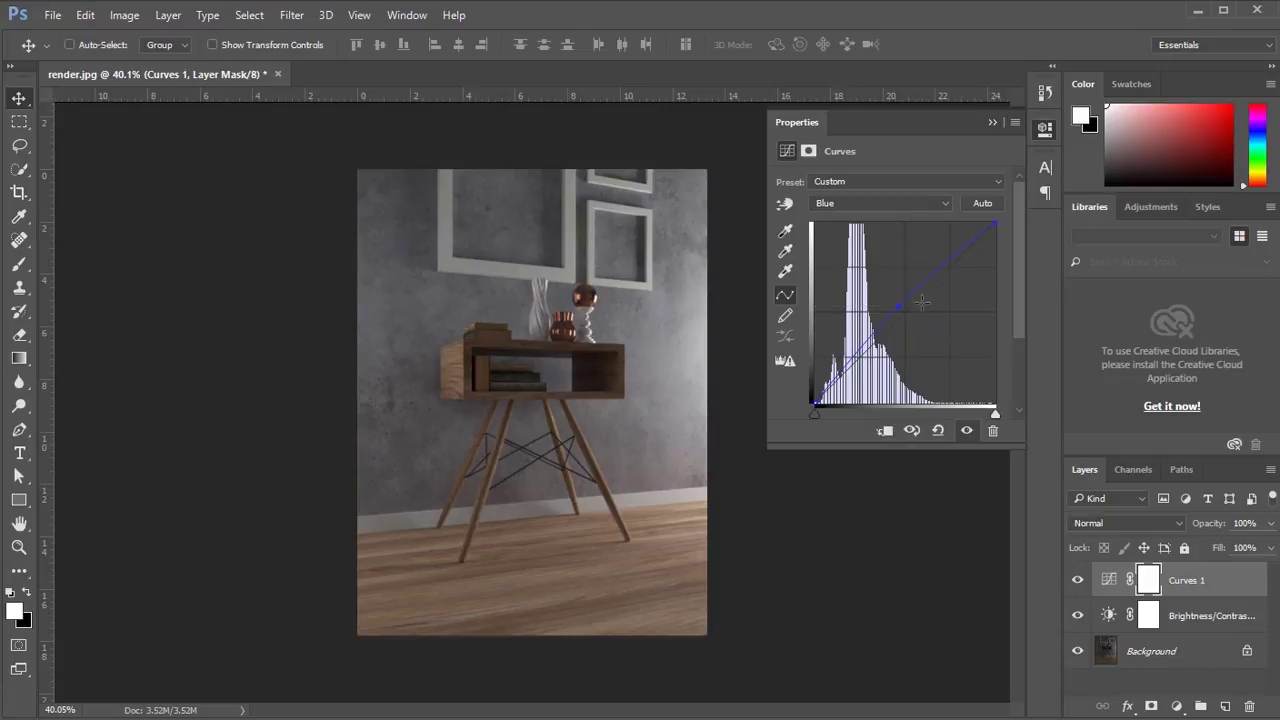
left_click(992, 123)
left_click(1079, 584)
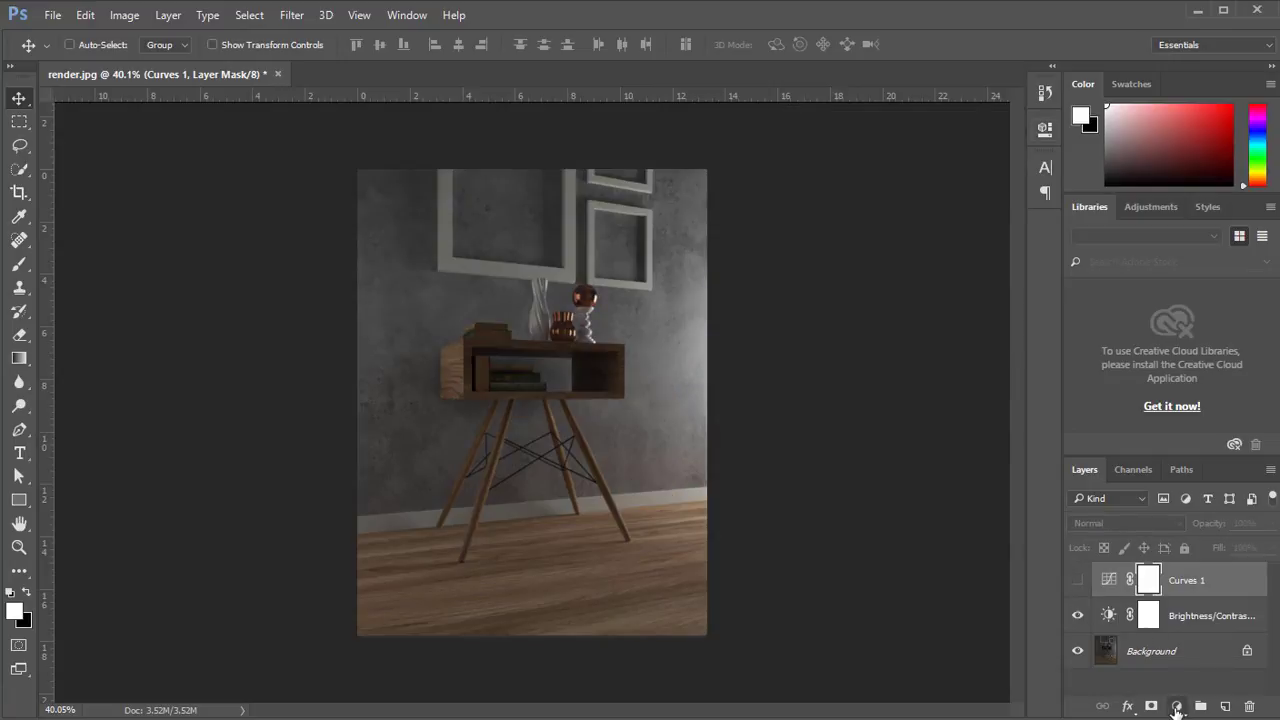
Add a Gradient Fill layer and load the Red, Green preset for its gradient.
left_click(1176, 707)
left_click(1209, 334)
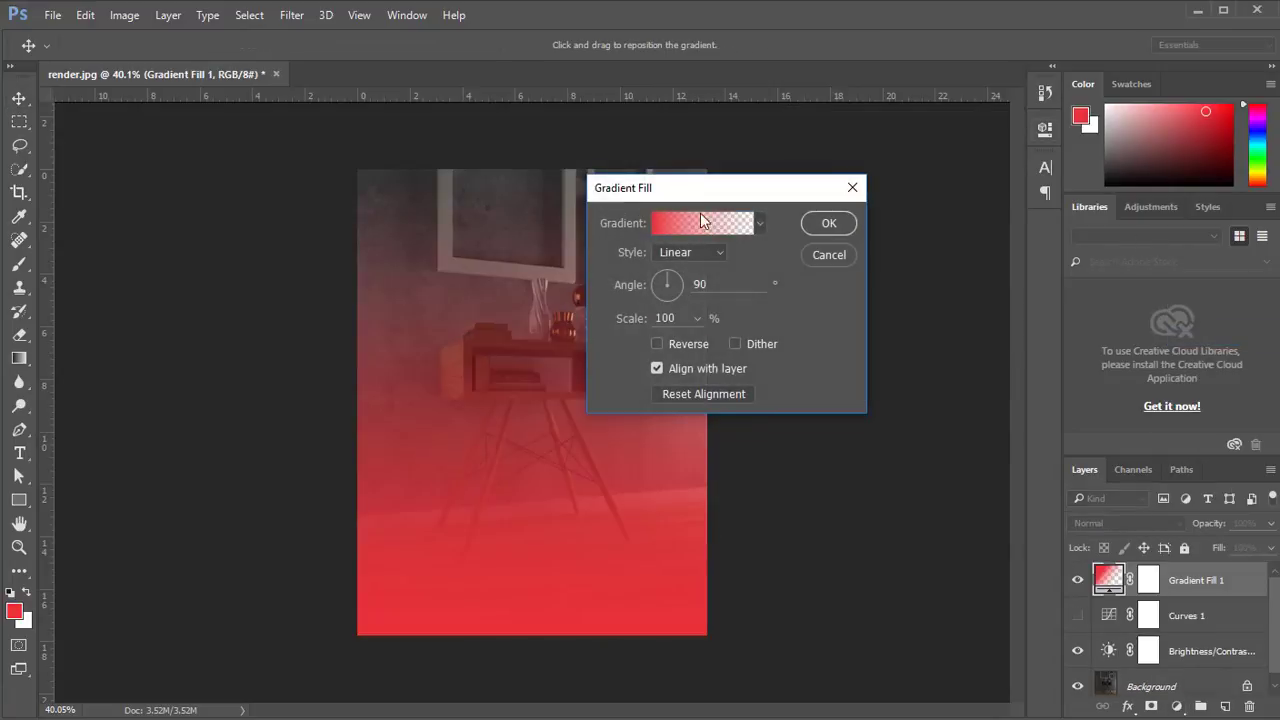
left_click_drag(697, 192, 812, 192)
left_click(805, 223)
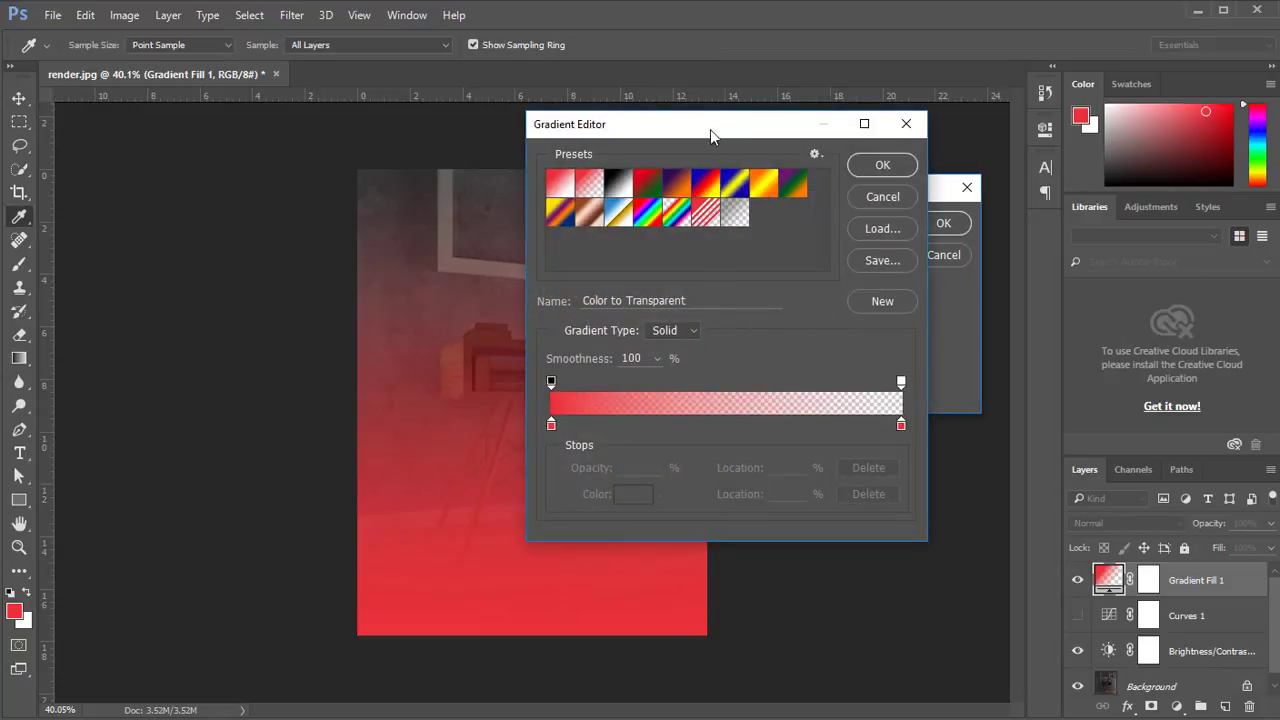
left_click_drag(710, 129, 822, 140)
left_click(764, 200)
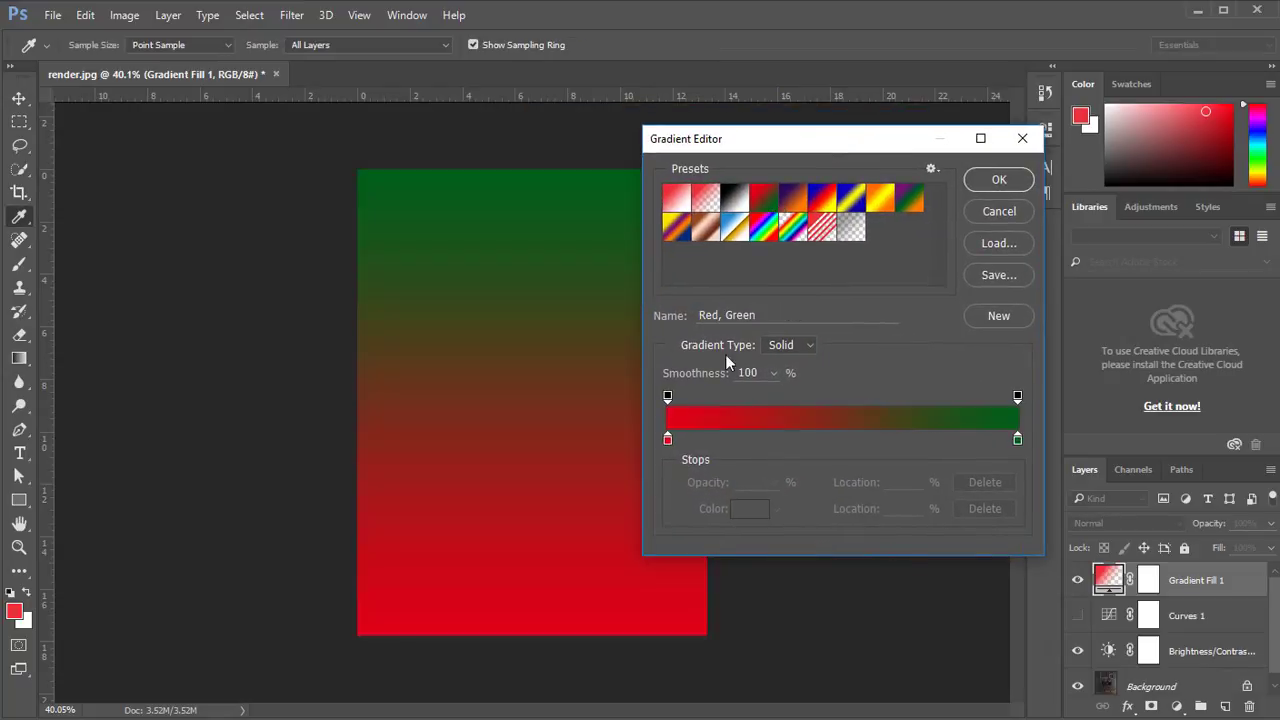
Recolor the gradient's red starting stop to a fully saturated bright orange.
left_click(668, 440)
left_click(748, 510)
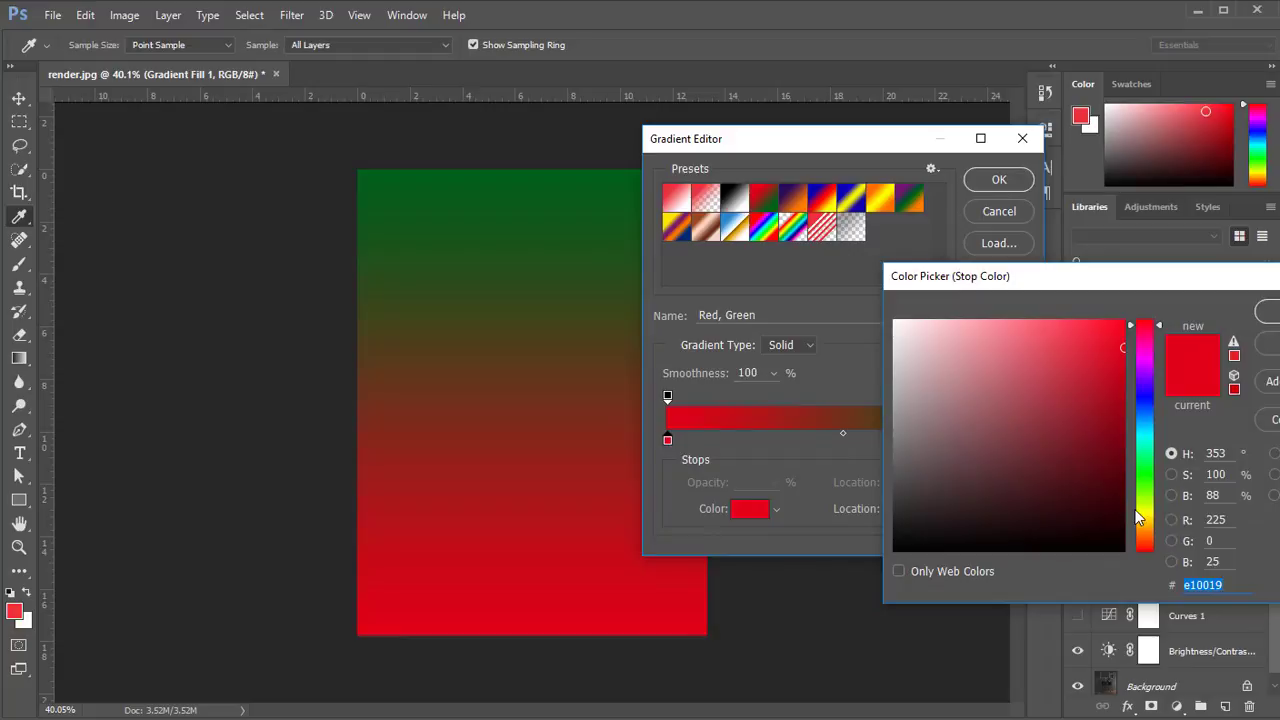
left_click_drag(1144, 517, 1146, 535)
left_click_drag(1096, 334, 1130, 314)
key("Return")
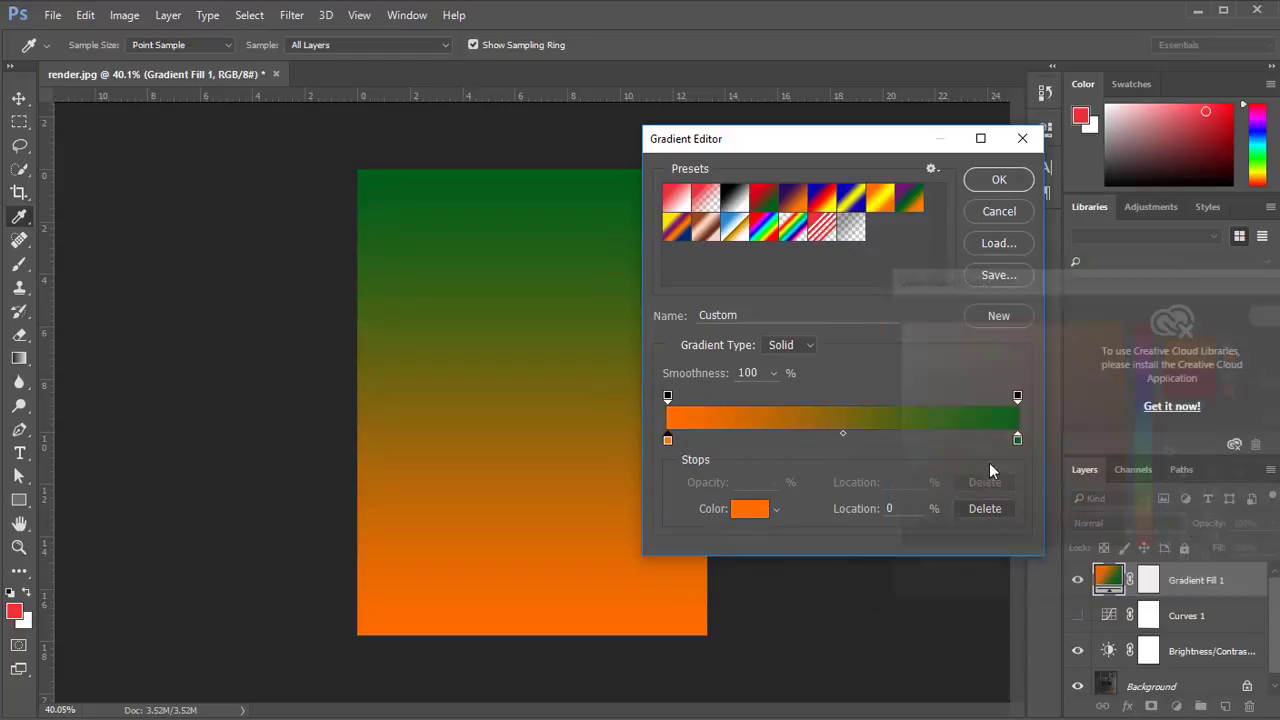
Recolor the gradient's green end stop to a medium blue and accept the edited orange-to-blue gradient.
left_click(1017, 440)
left_click(757, 512)
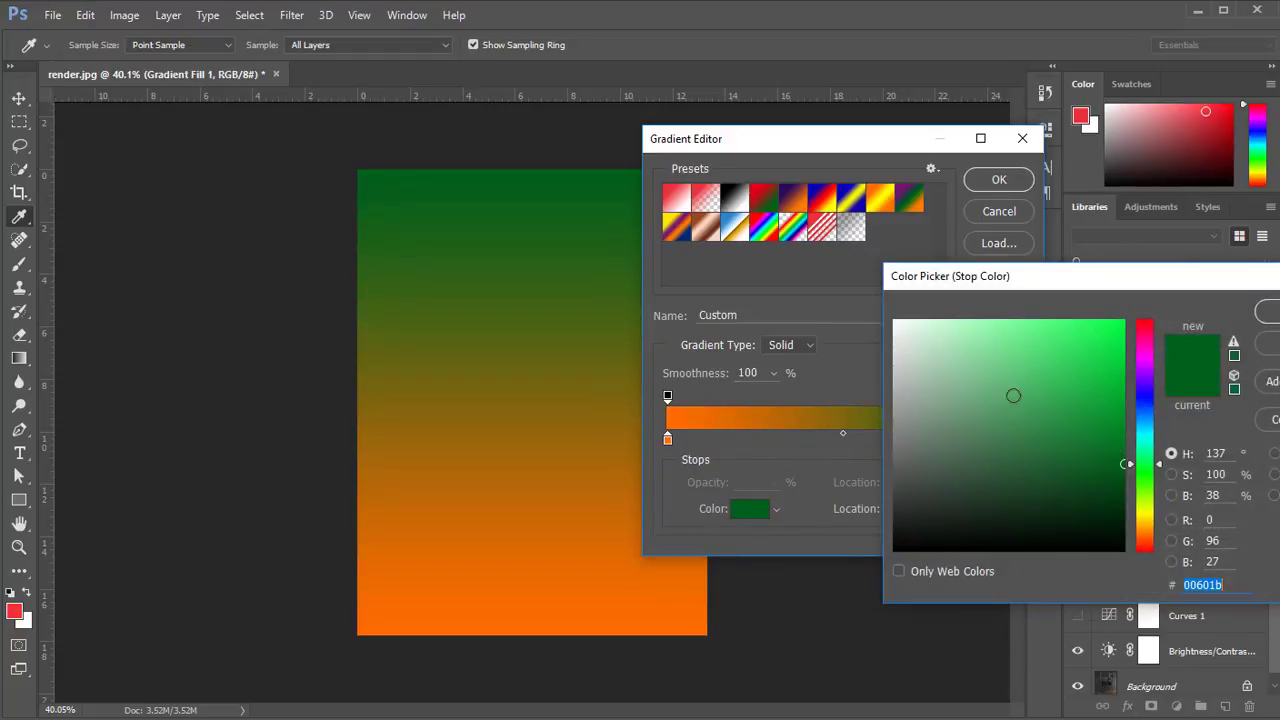
mouse_move(1152, 390)
left_mouse_down()
mouse_move(1148, 347)
mouse_move(1152, 375)
left_mouse_up()
left_click_drag(1053, 327, 1051, 351)
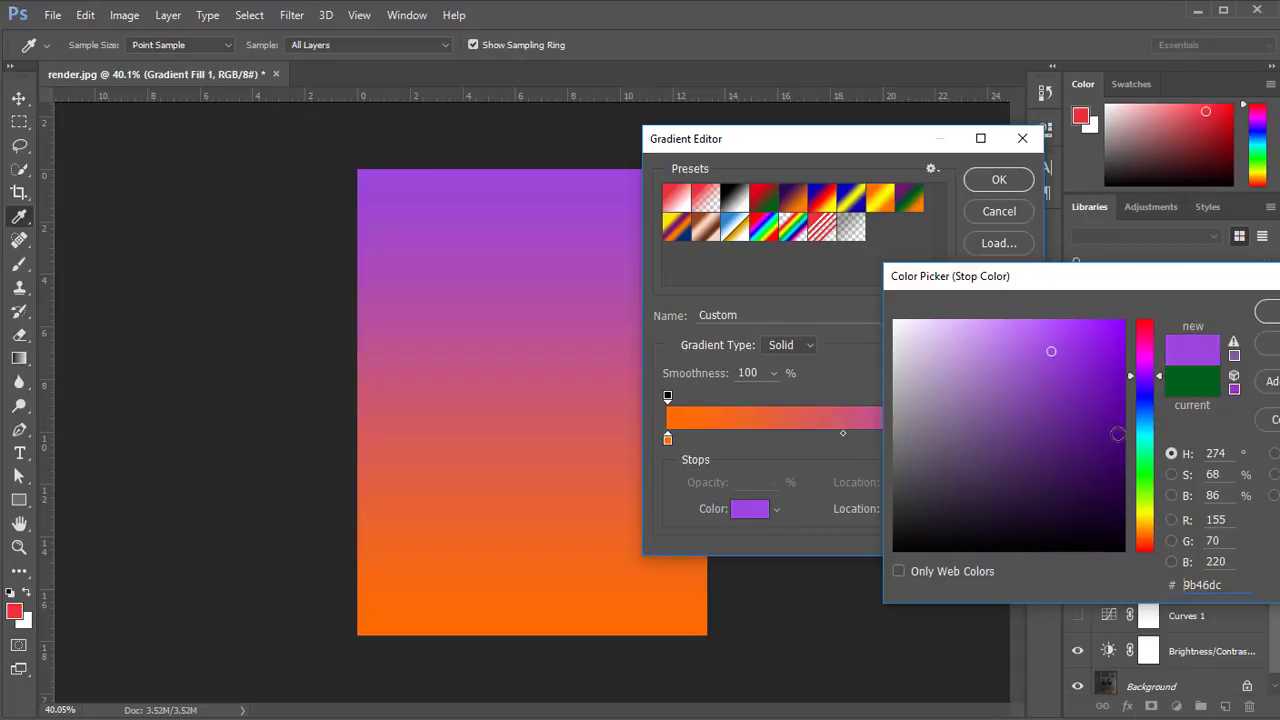
left_click_drag(1146, 404, 1149, 415)
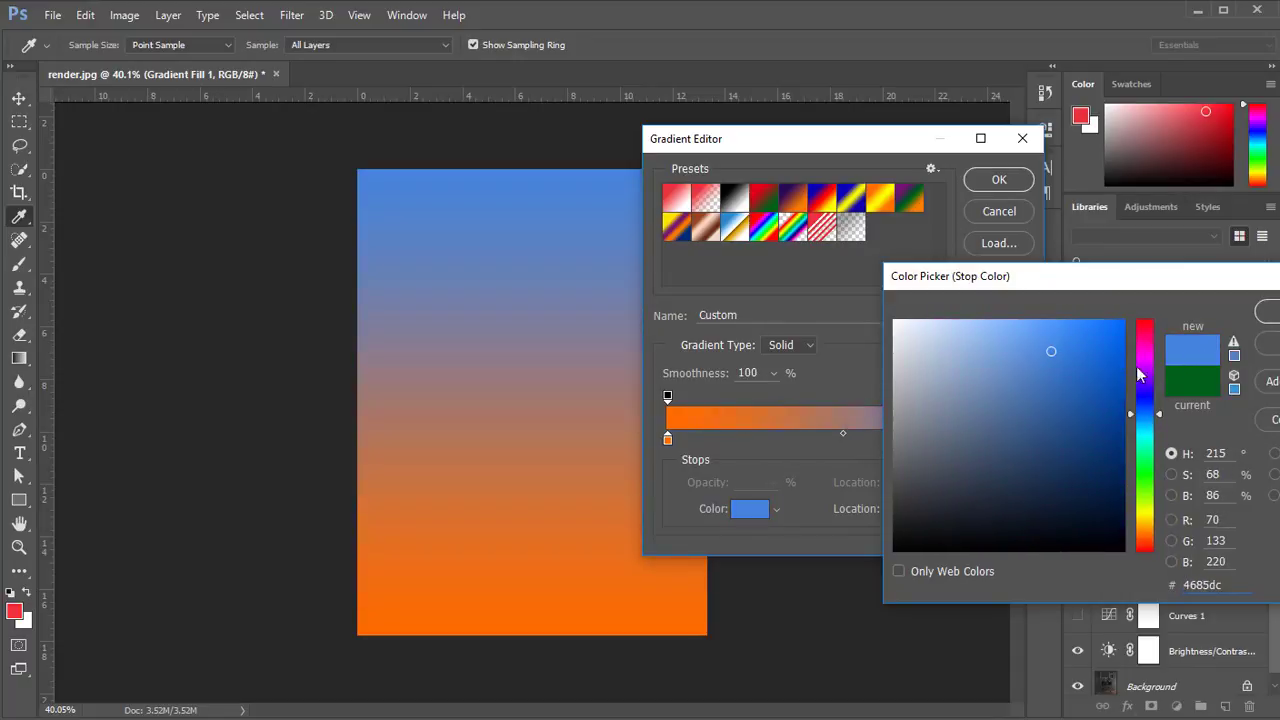
left_click(1074, 357)
left_click(1270, 312)
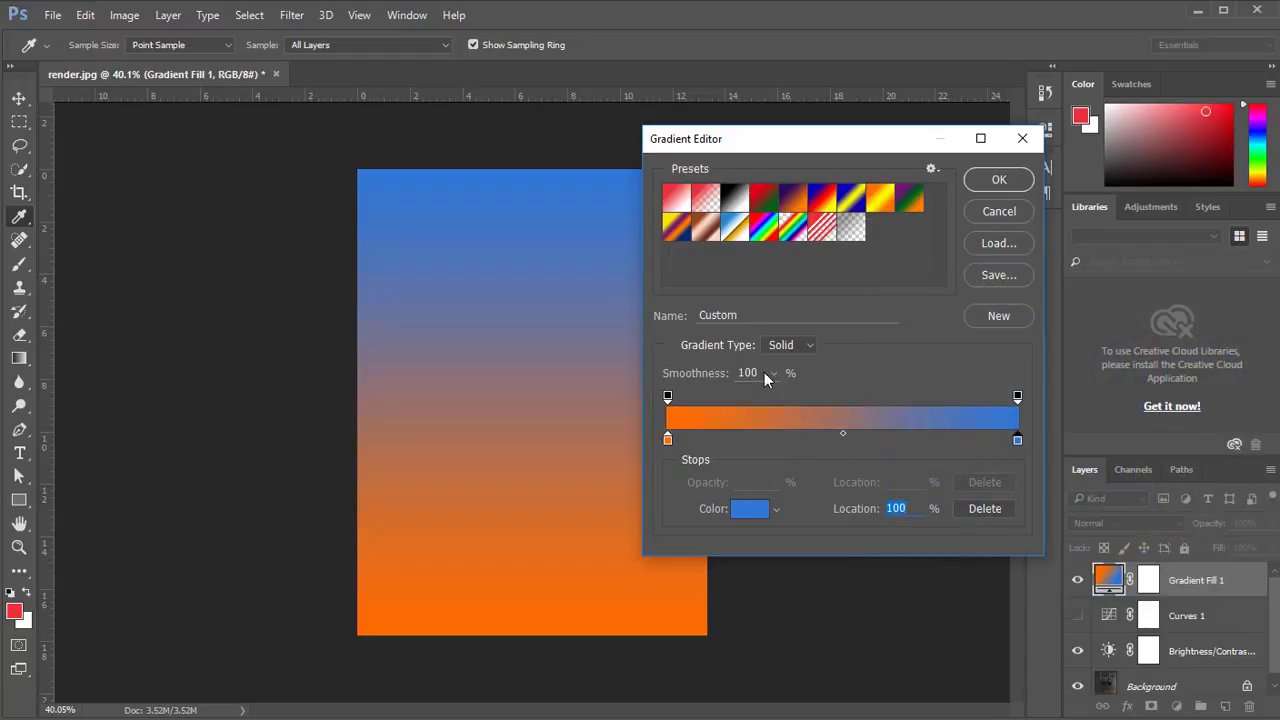
left_click(996, 181)
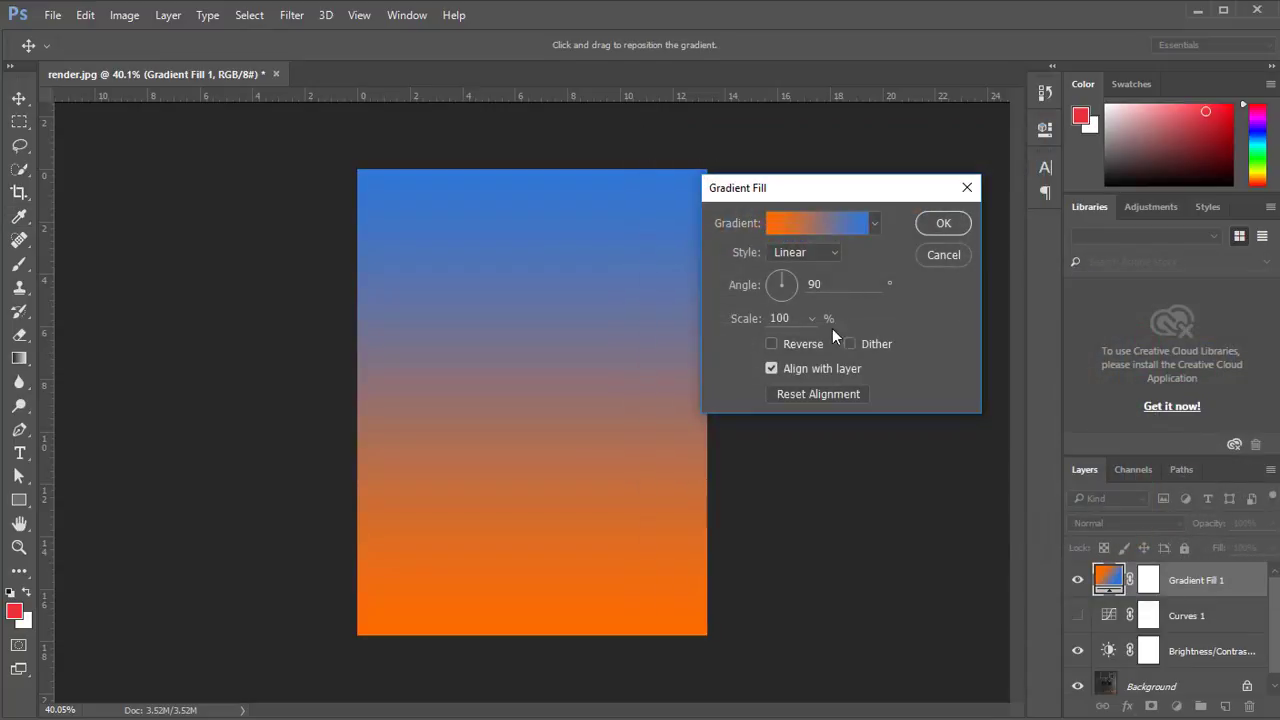
Set the gradient fill's angle to -90 degrees, accept it, and change the layer's blend mode to Overlay.
left_click(780, 294)
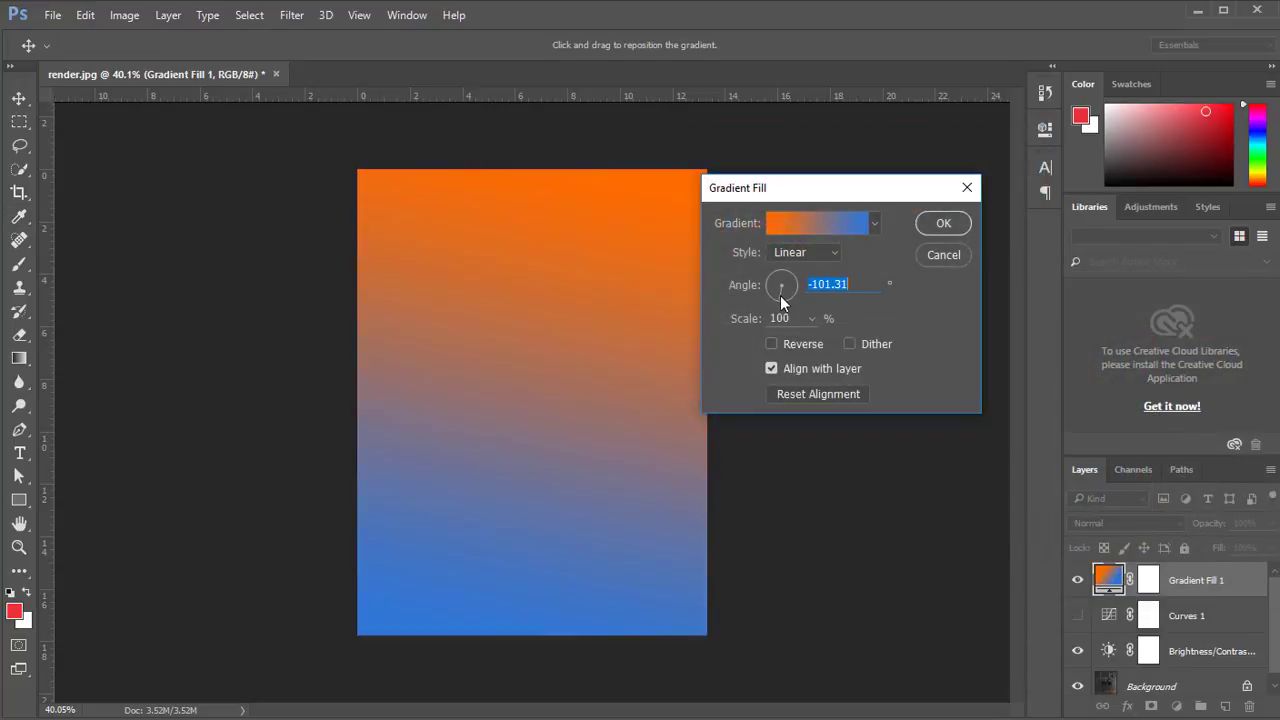
left_click(943, 223)
left_click(1104, 523)
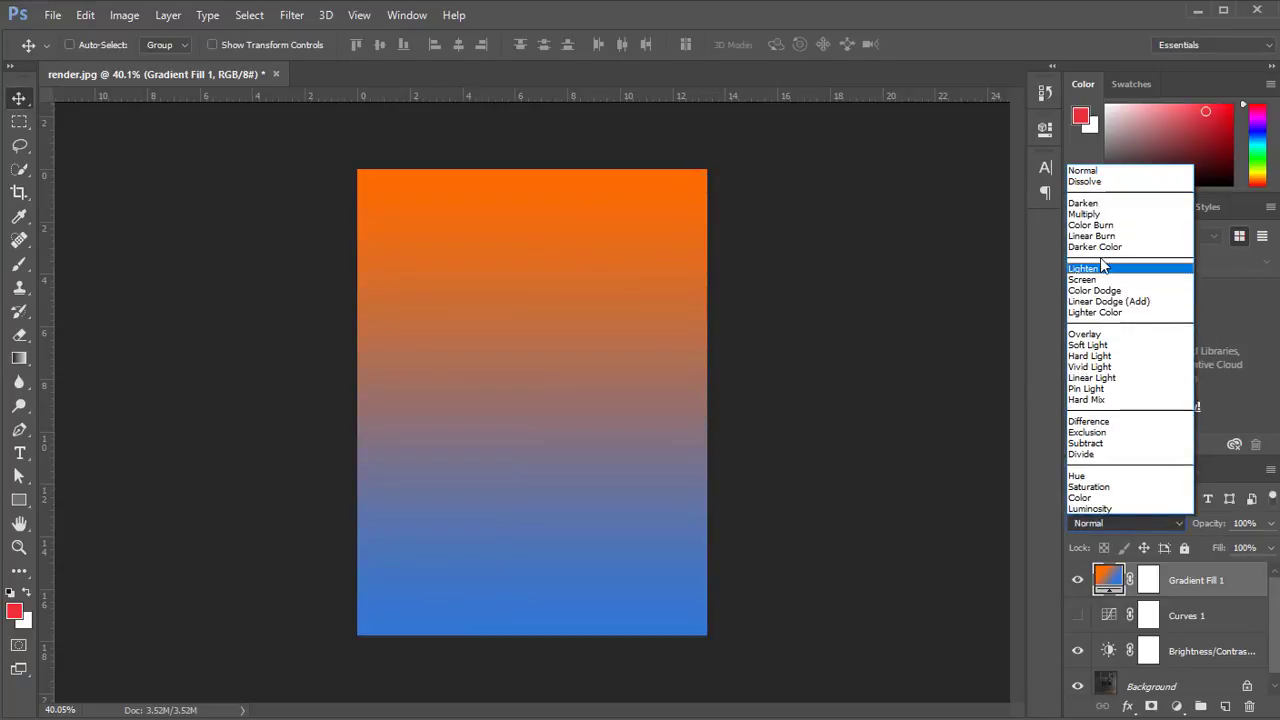
left_click(1084, 334)
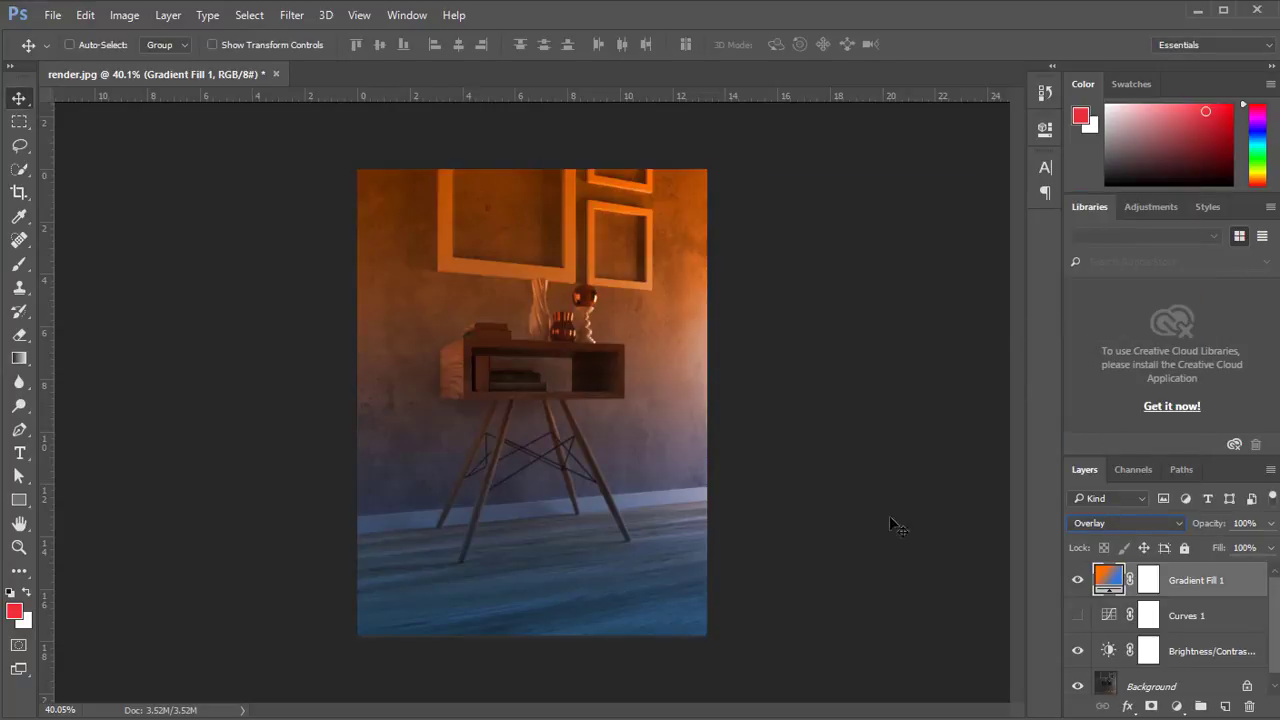
Lower the Gradient Fill 1 layer's opacity to 26%, enlarge the layer list, and hide the gradient layer.
left_click(1248, 521)
type("10")
key("Return")
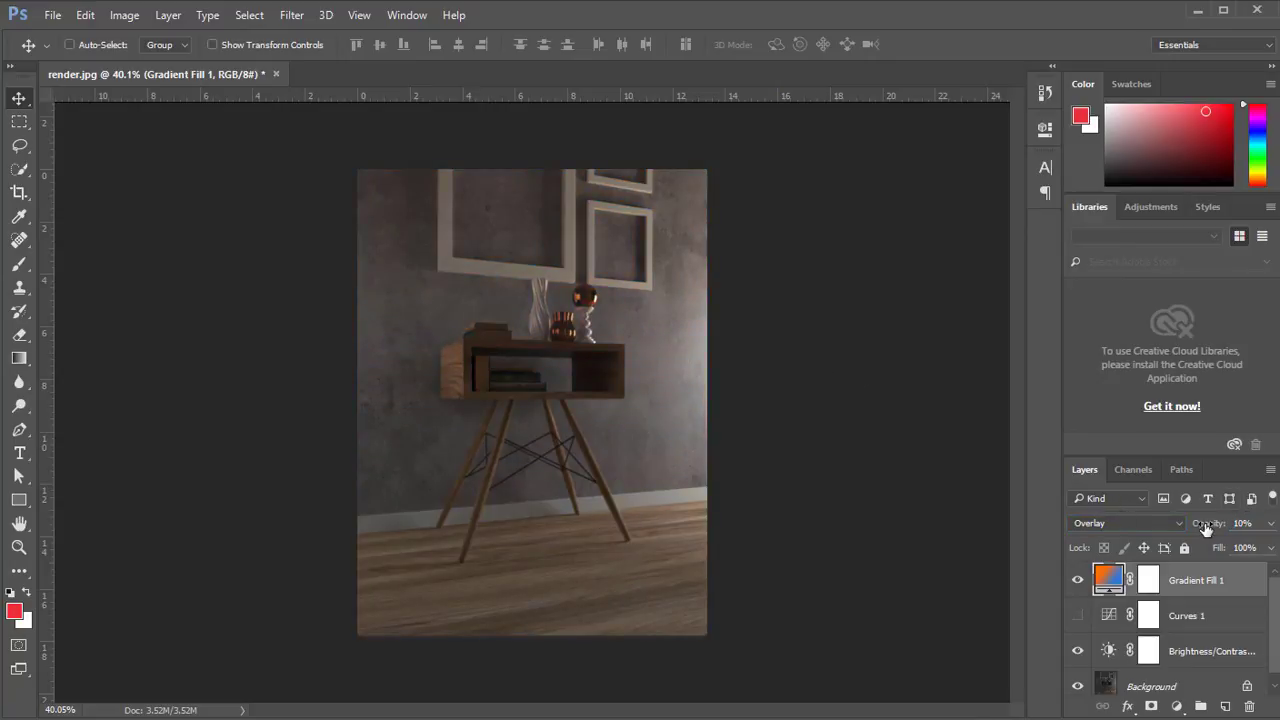
left_click_drag(1203, 526, 1208, 527)
left_click_drag(1212, 456, 1212, 372)
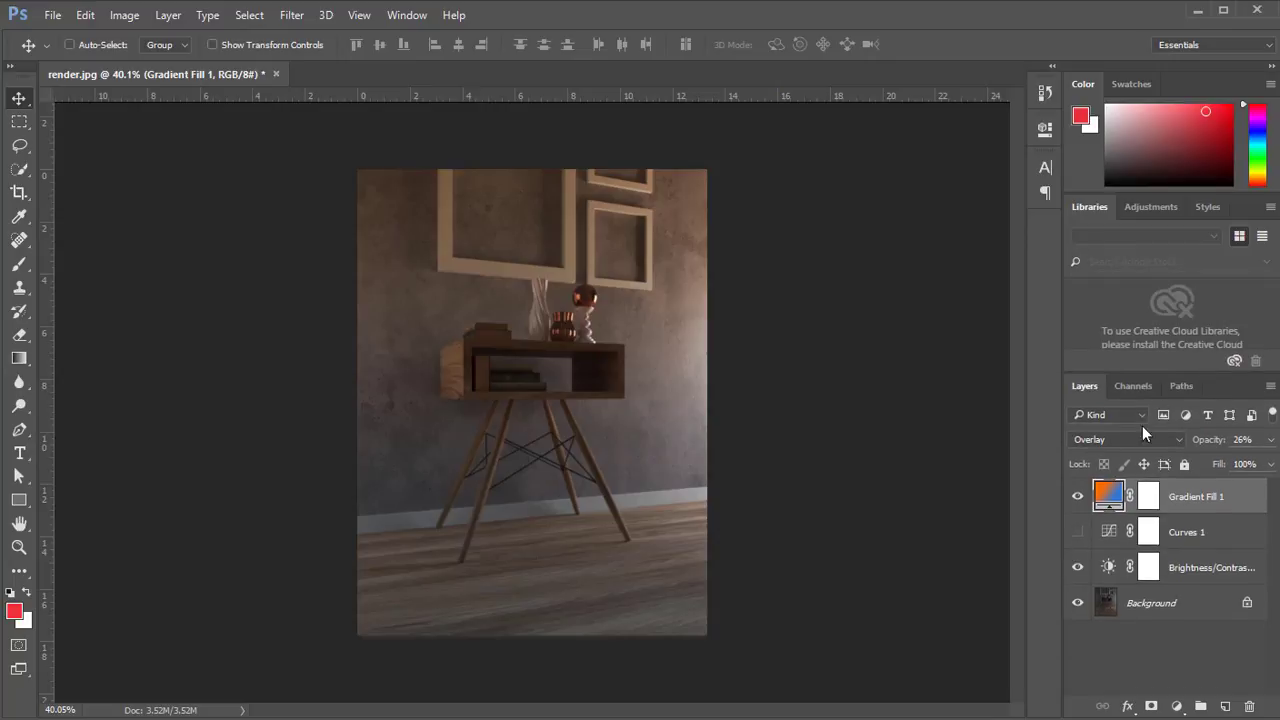
left_click(1079, 497)
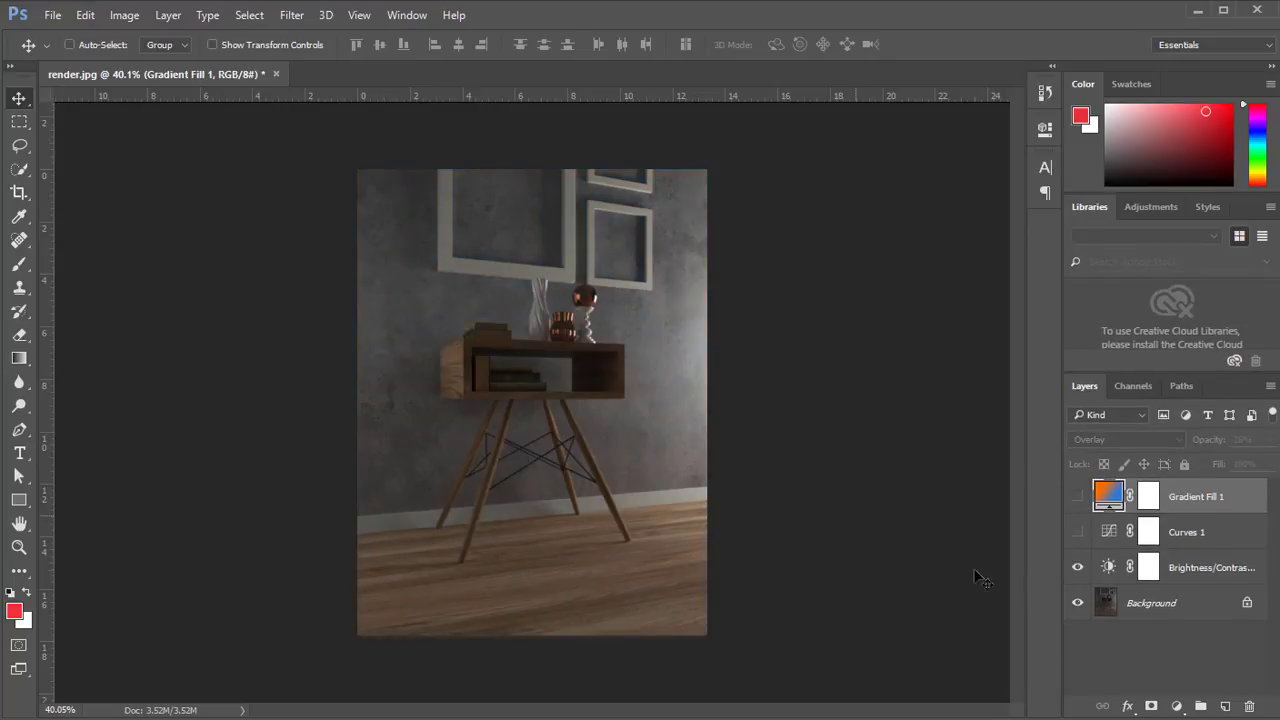
Add a Levels adjustment layer and, in its Blue channel, lower the white input slightly and raise the black input slightly.
left_click(1177, 706)
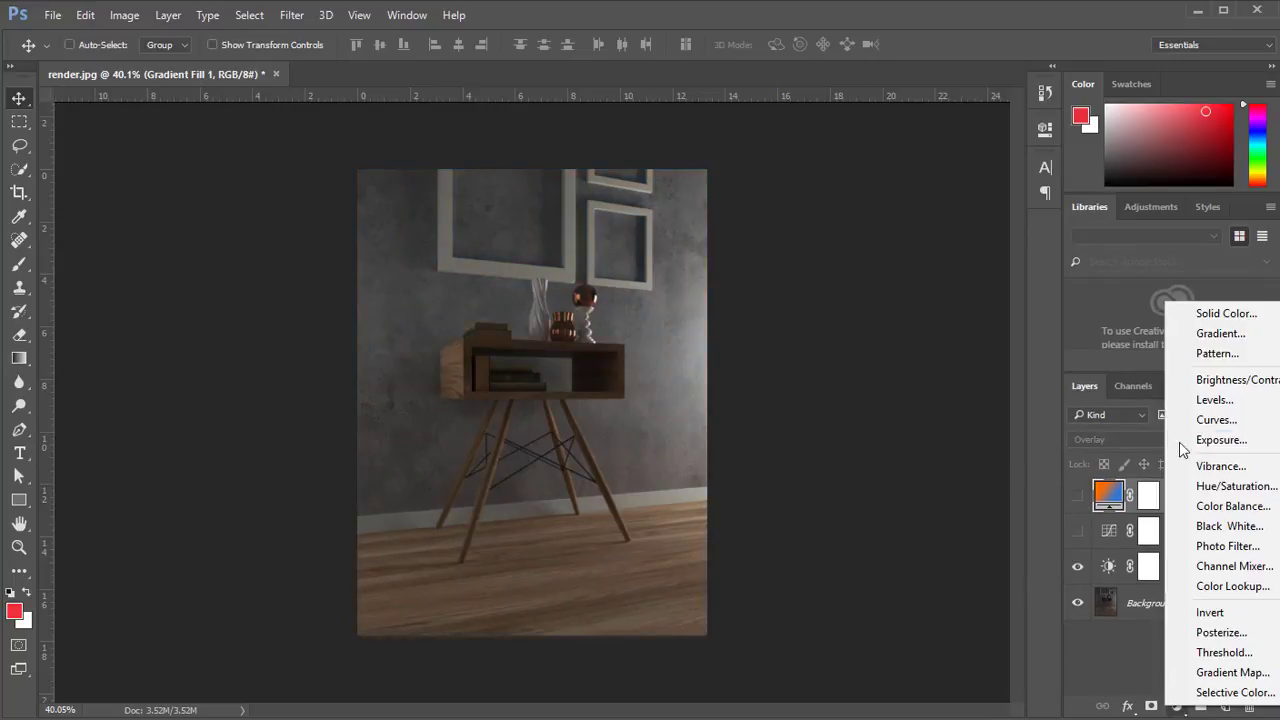
left_click(1215, 400)
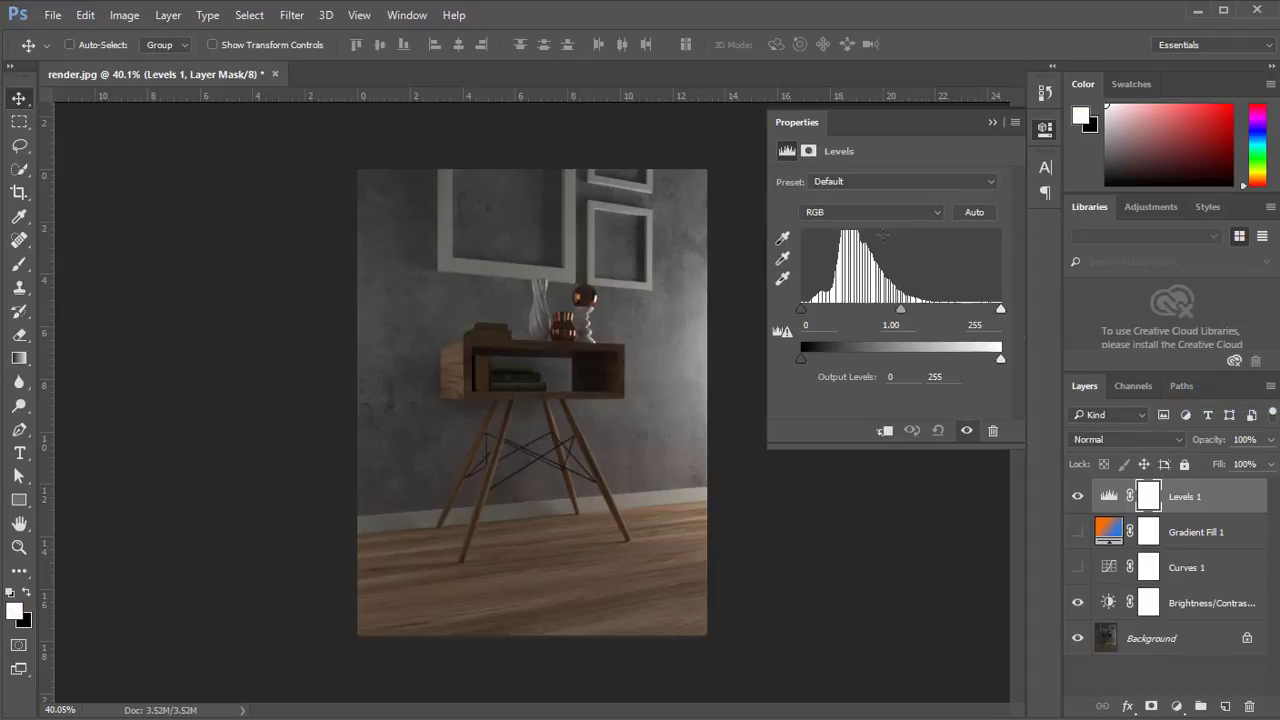
left_click(855, 212)
left_click(818, 258)
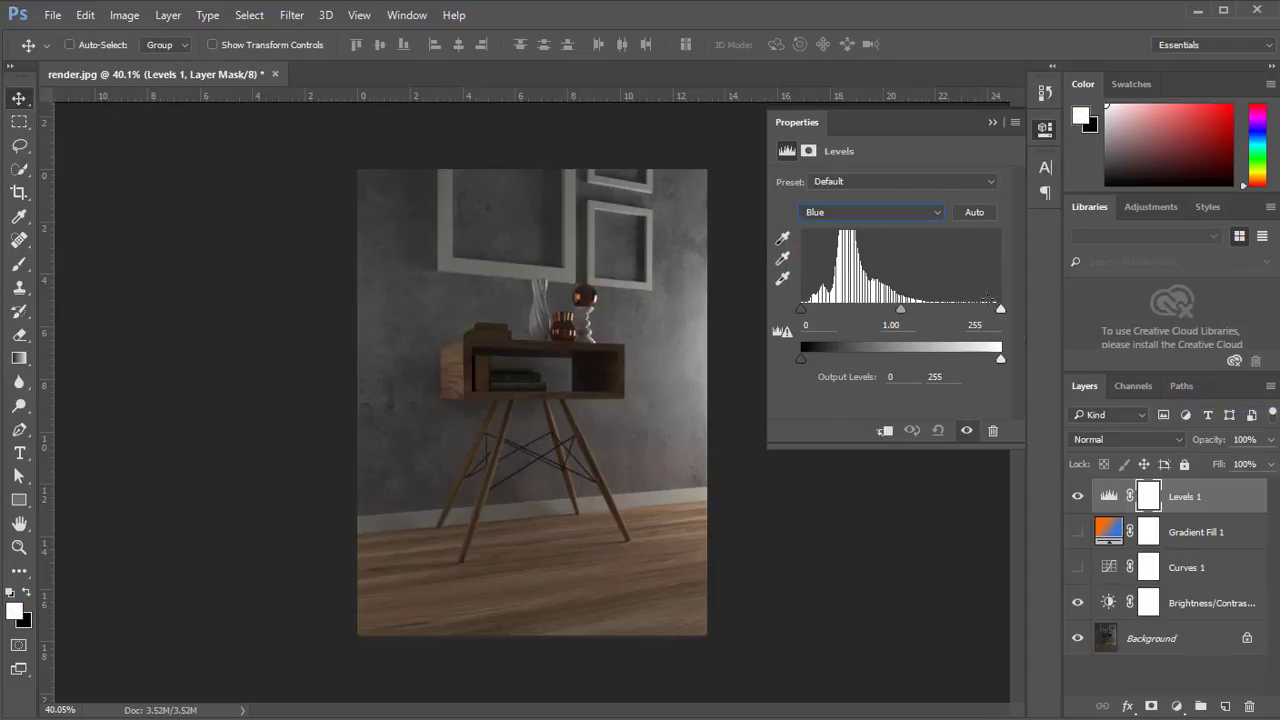
left_click_drag(1000, 309, 987, 312)
left_click_drag(801, 311, 806, 316)
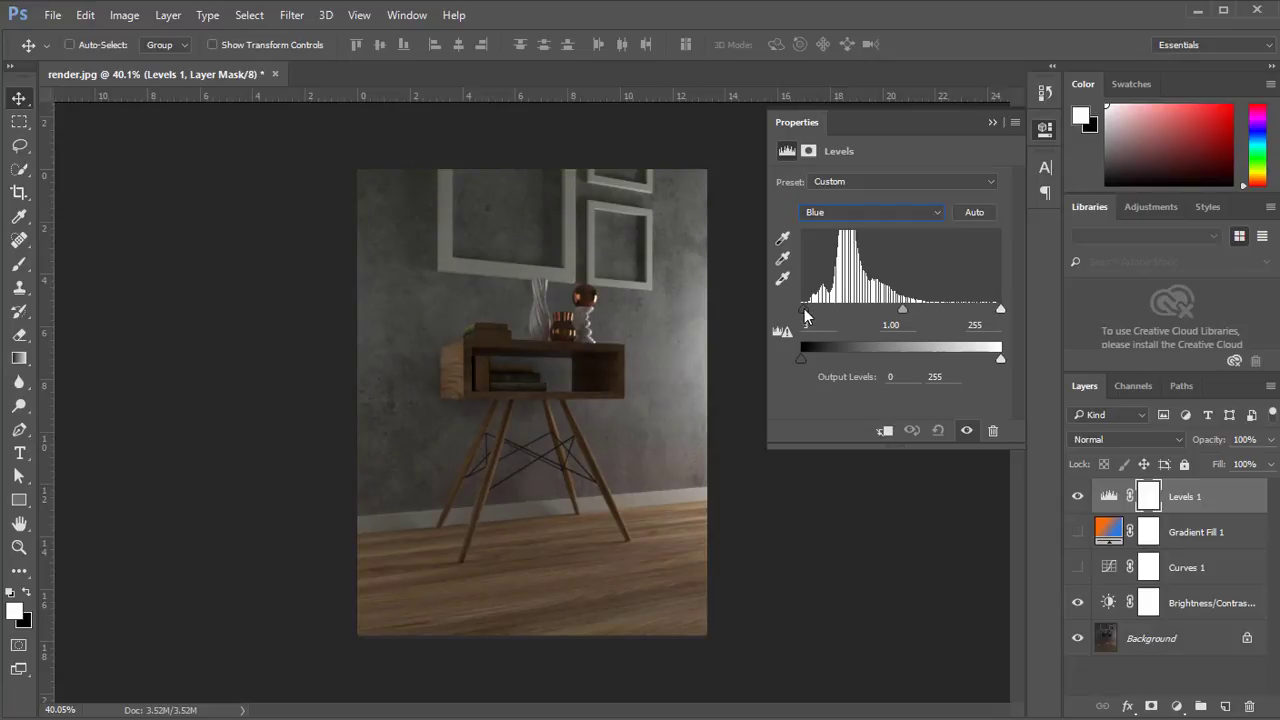
Lower the Red channel's white input level to 249 and collapse the Levels settings.
left_click(855, 212)
left_click(820, 228)
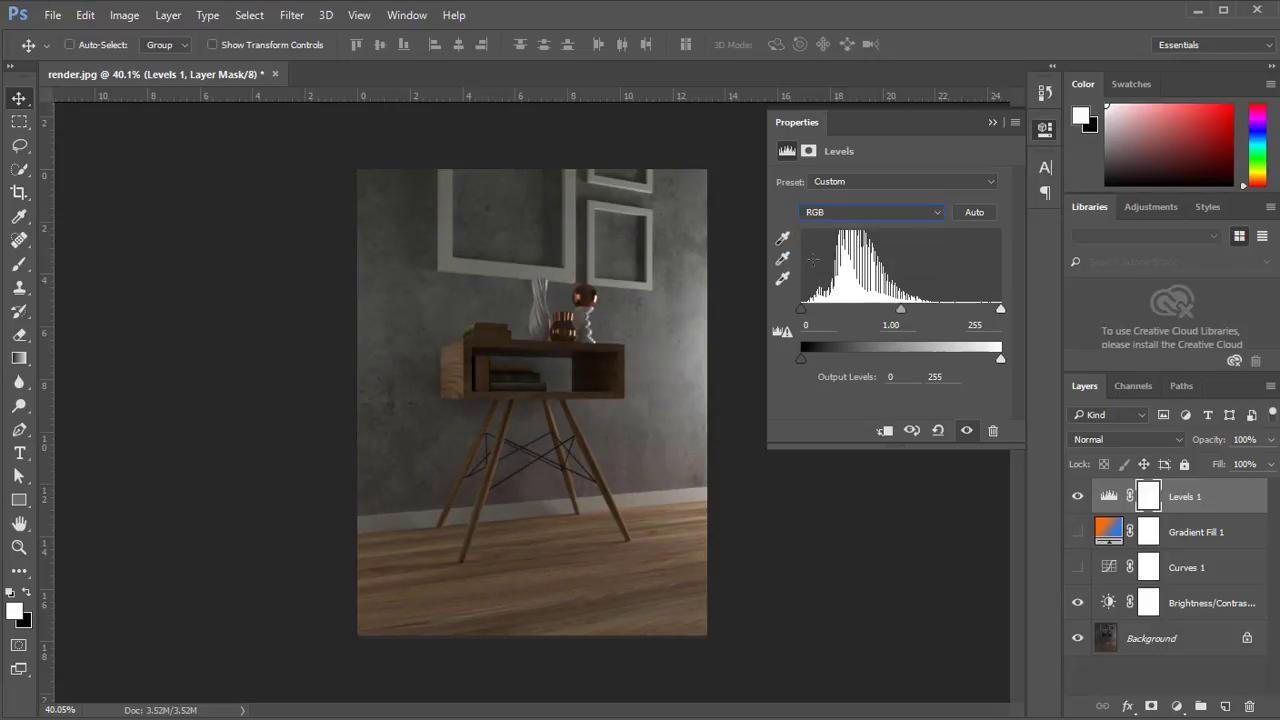
left_click(880, 212)
left_click(866, 237)
left_click_drag(1000, 309, 998, 316)
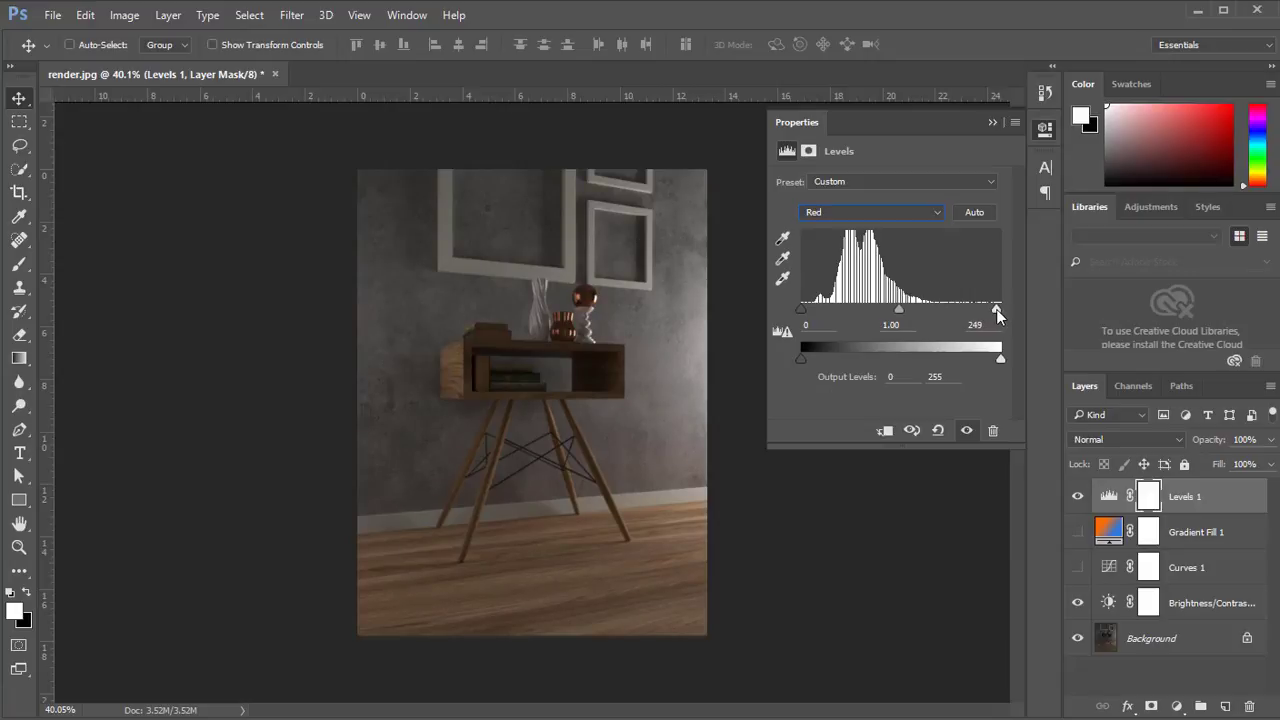
left_click(991, 122)
Add a new empty layer above Levels 1, reset the default colors, and fill the layer with black.
left_click(1177, 707)
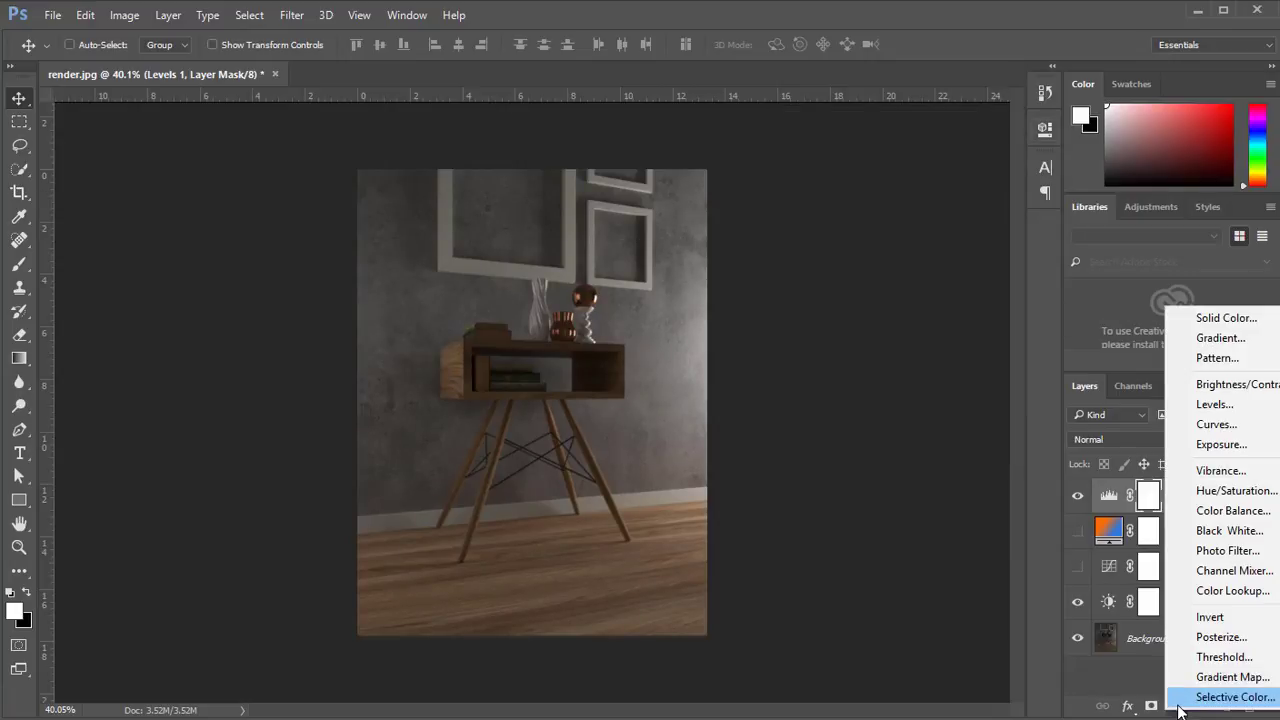
left_click(828, 278)
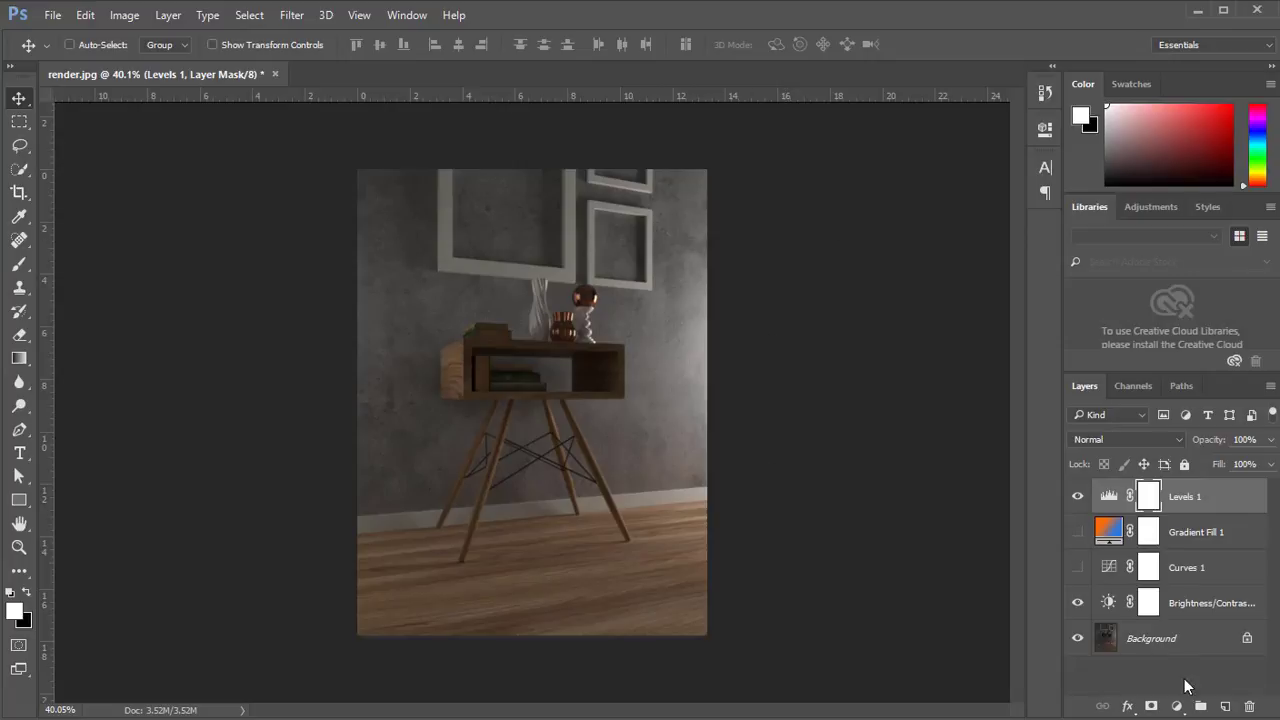
left_click(1225, 707)
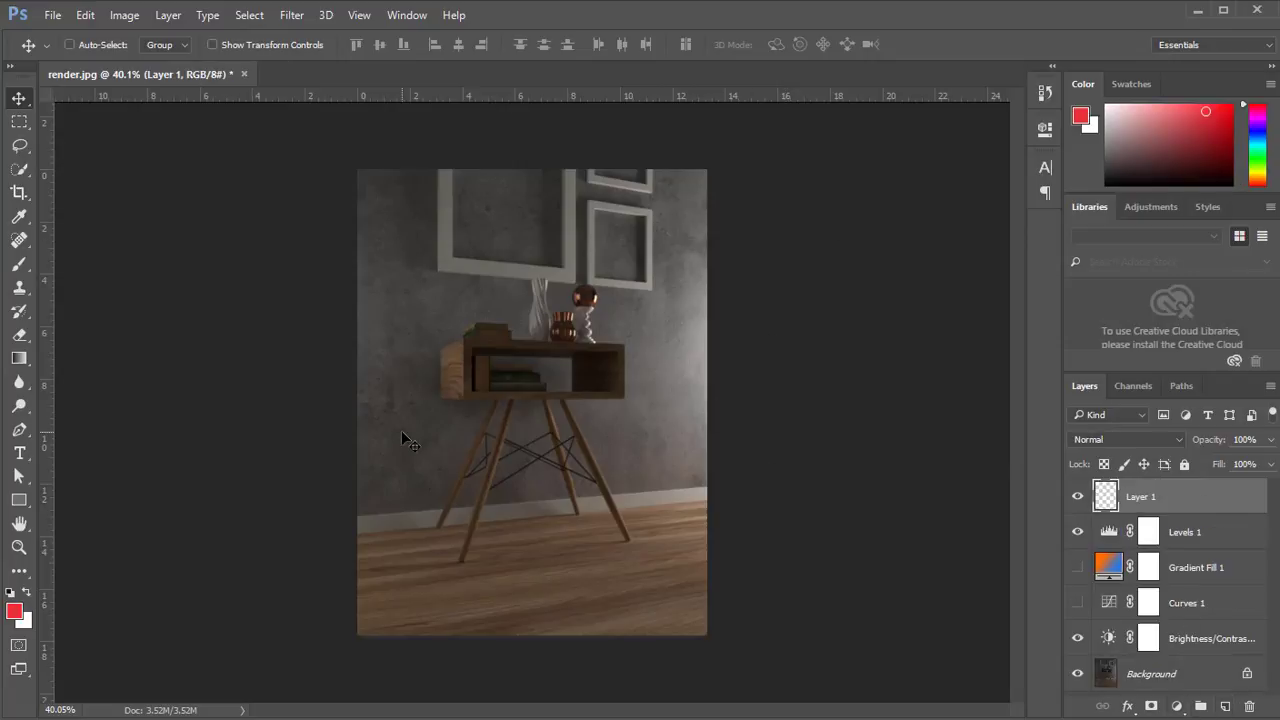
key("d")
key("alt+BackSpace")
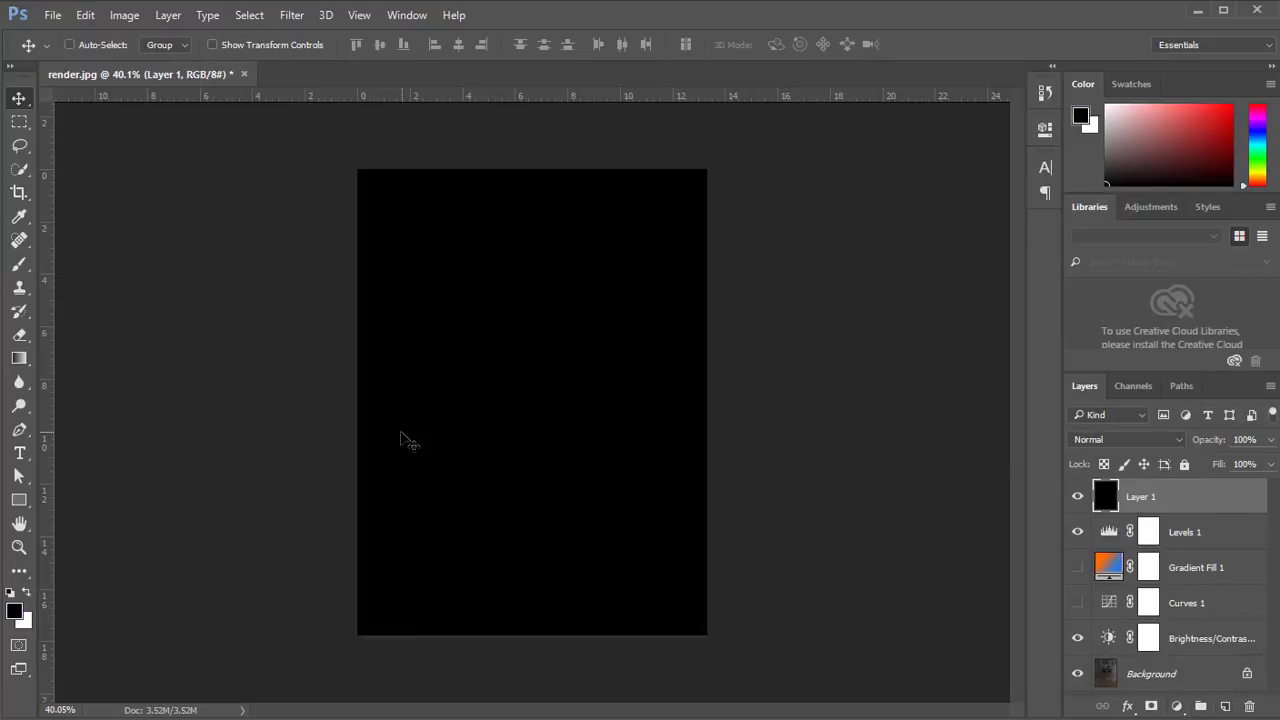
Start a Lens Flare on the black layer and place its center on the image's right edge, in the upper part.
left_click(290, 15)
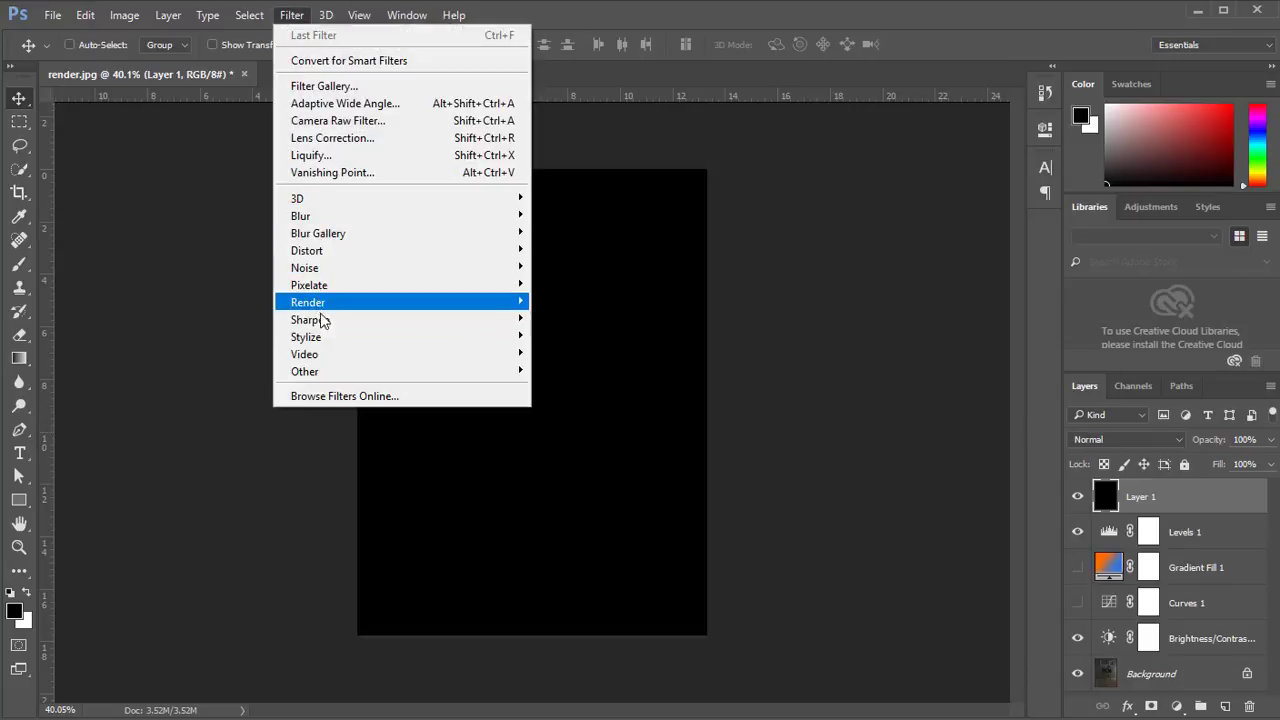
mouse_move(318, 302)
left_click(578, 413)
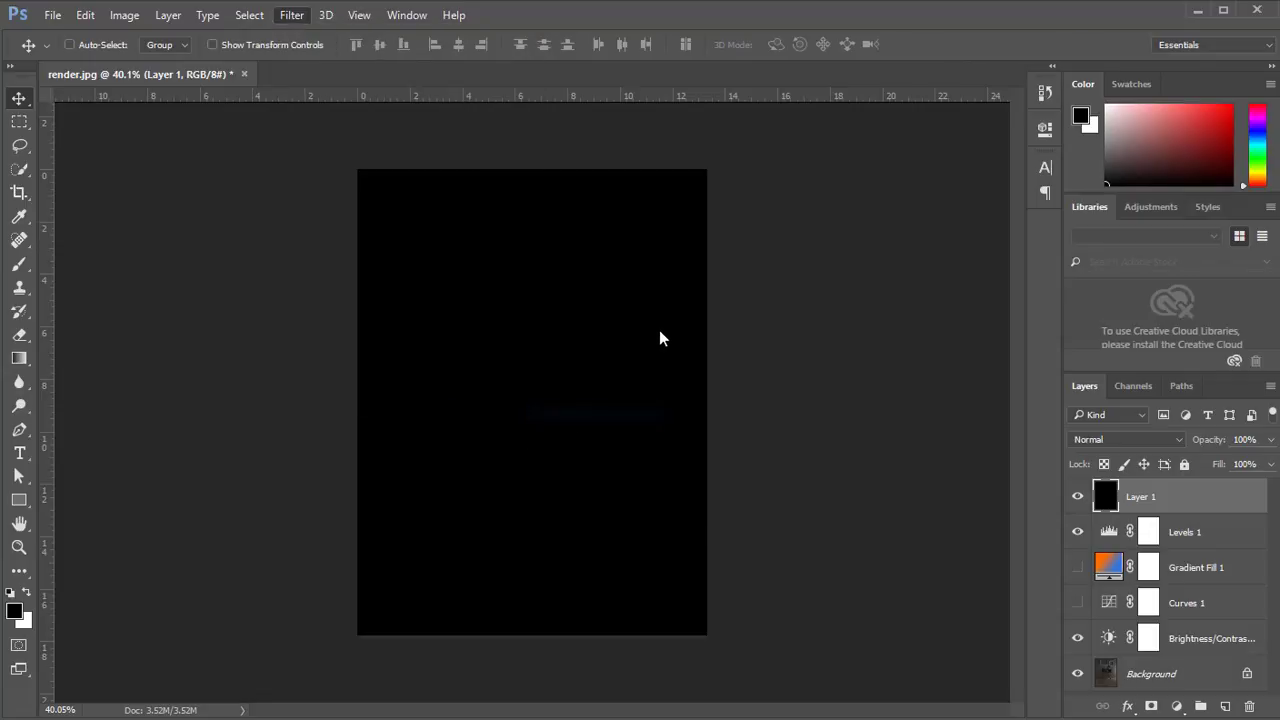
left_click_drag(706, 136, 895, 155)
left_click_drag(858, 262, 938, 240)
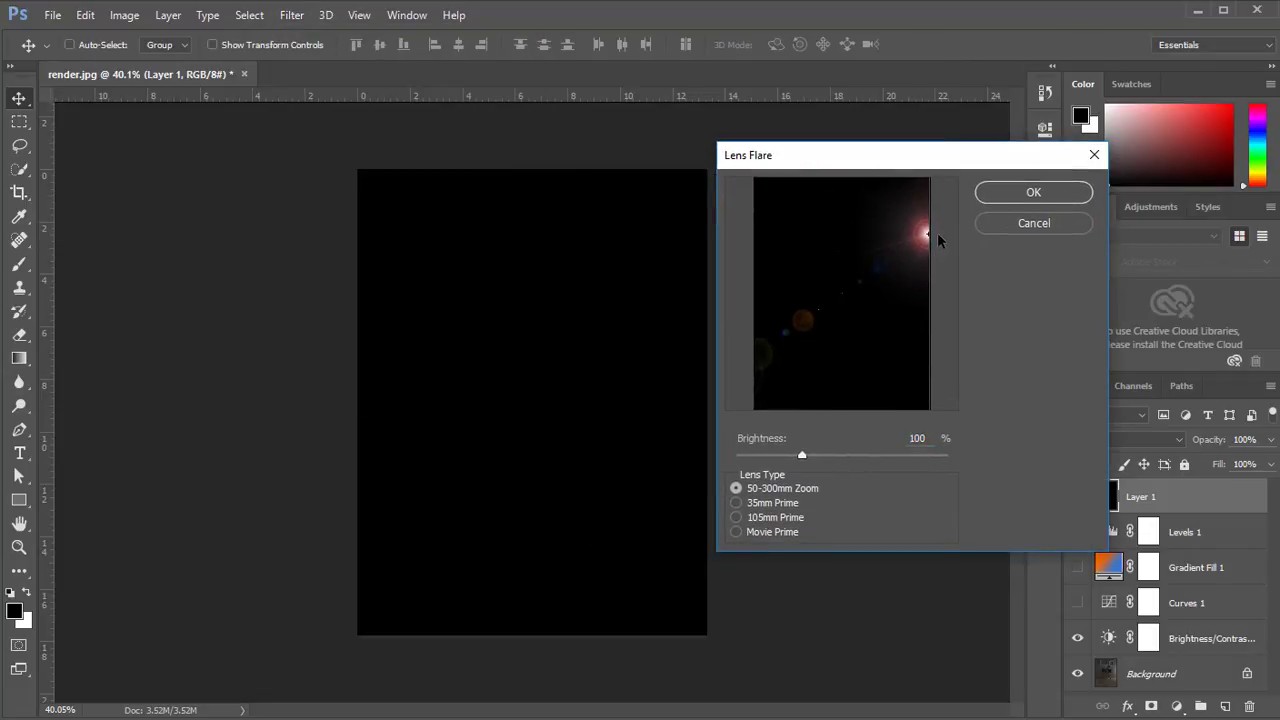
Choose the 35mm Prime lens type, set the flare's brightness to 168%, and apply the filter.
left_click(759, 504)
left_click(752, 518)
left_click(747, 503)
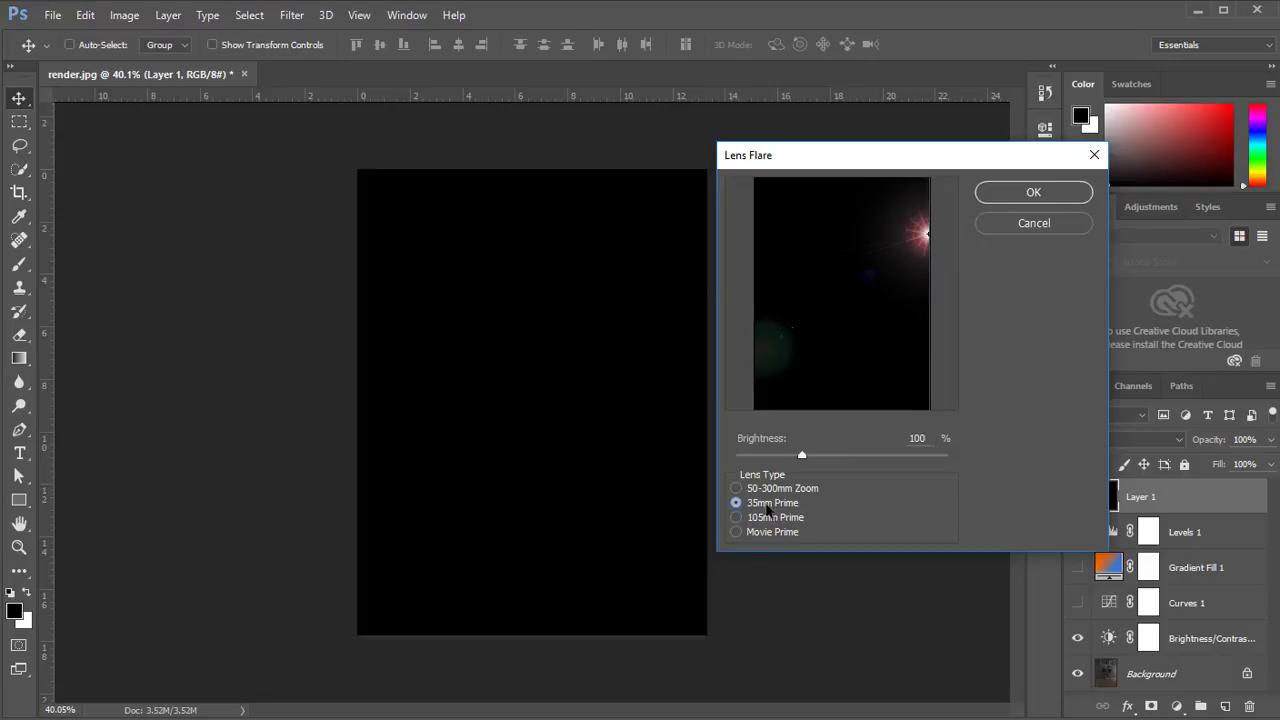
left_click_drag(802, 455, 851, 457)
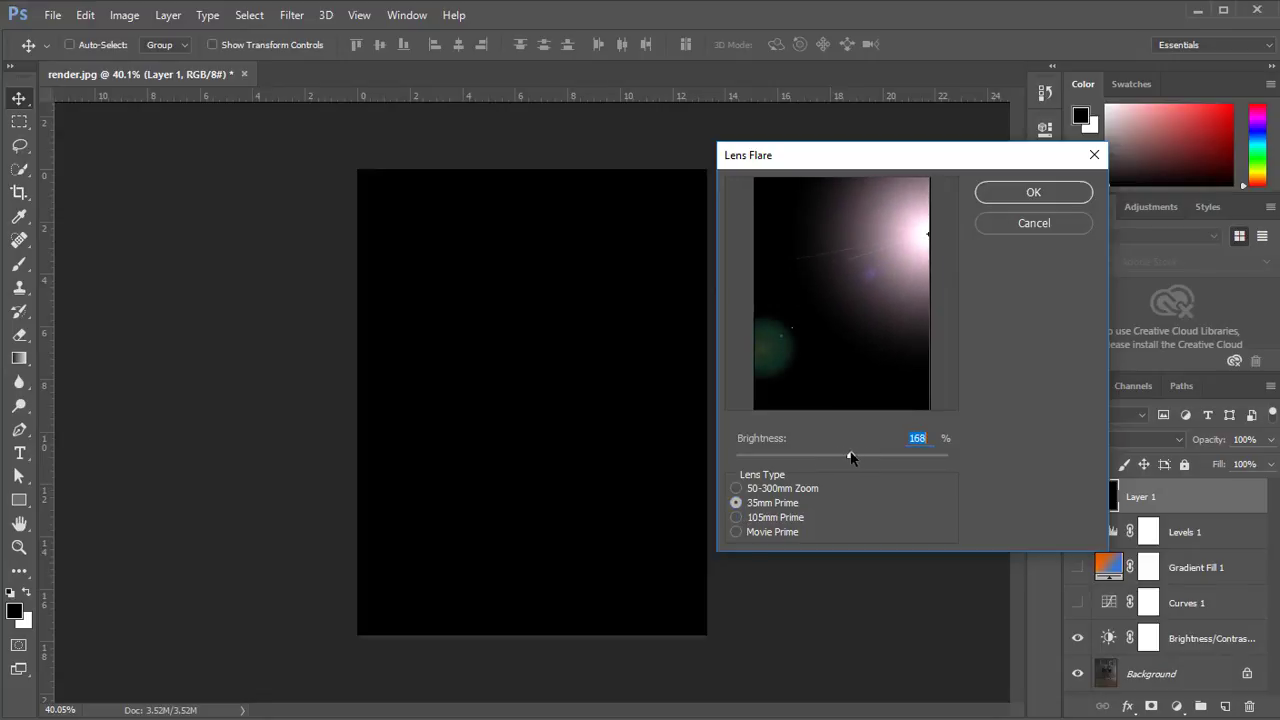
left_click(1016, 193)
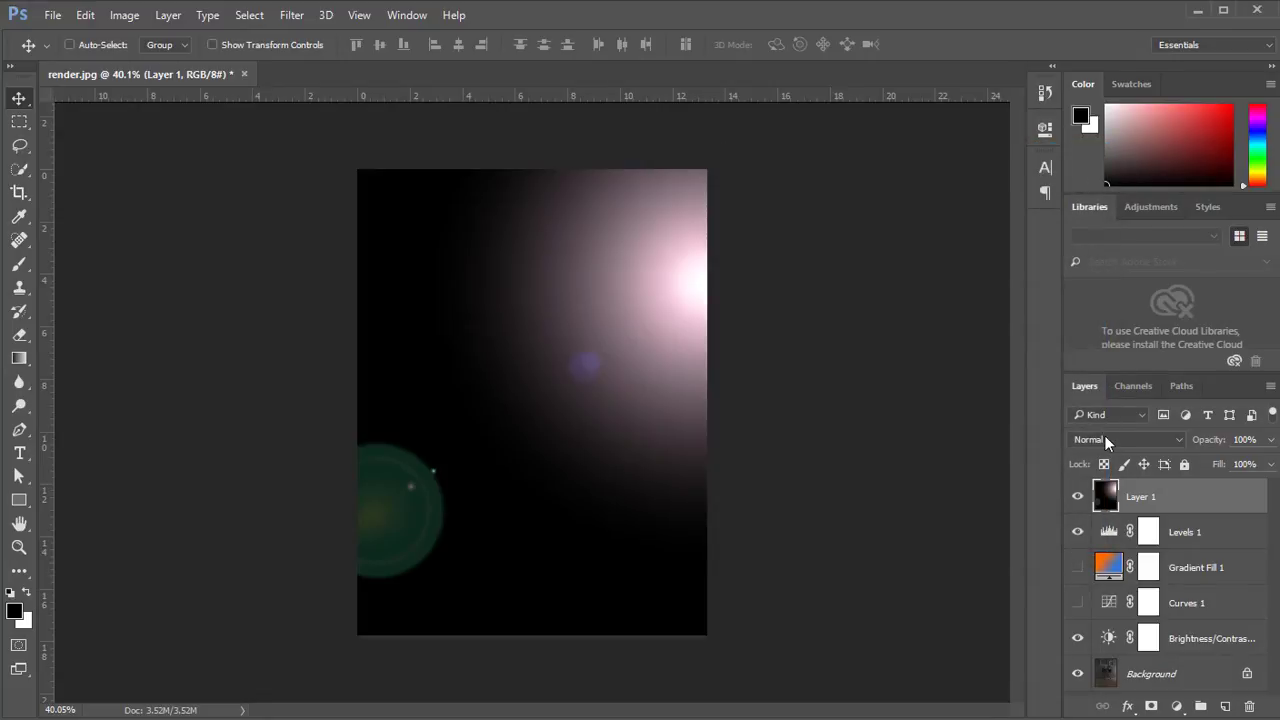
Try the Multiply and Overlay blend modes on the lens flare layer.
left_click(1104, 440)
left_click(1104, 503)
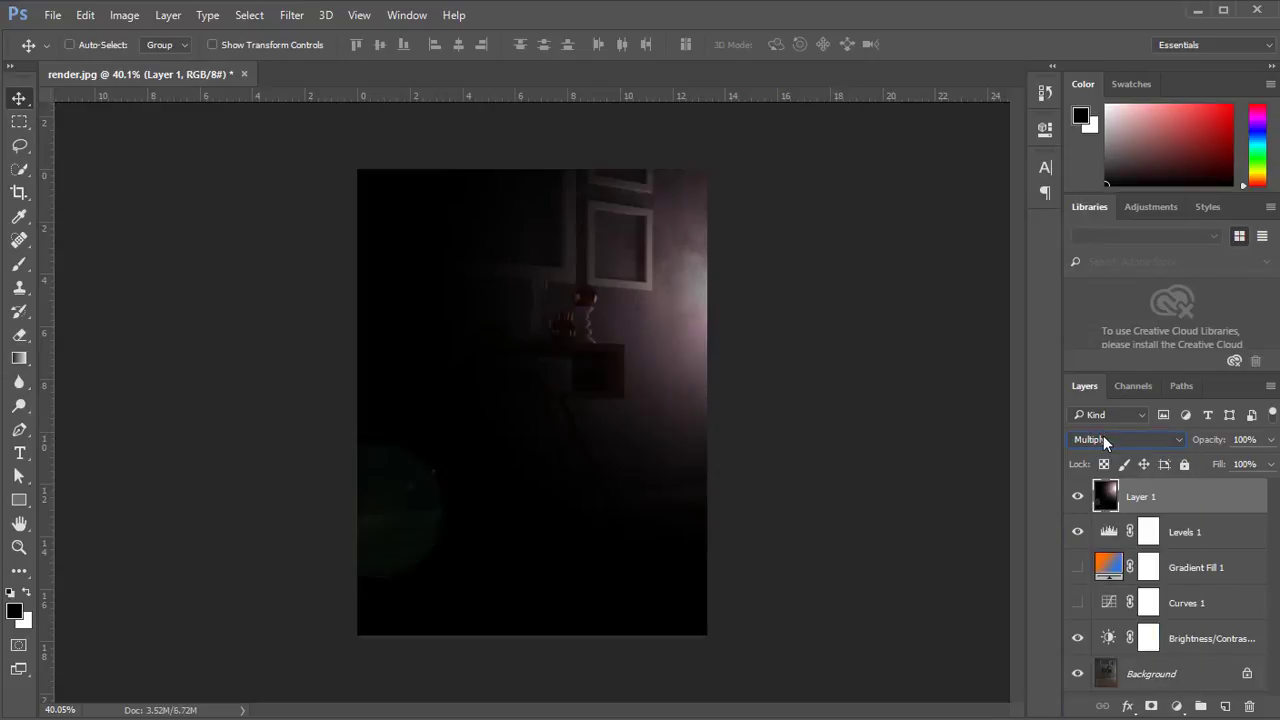
left_click(1104, 440)
left_click(1110, 611)
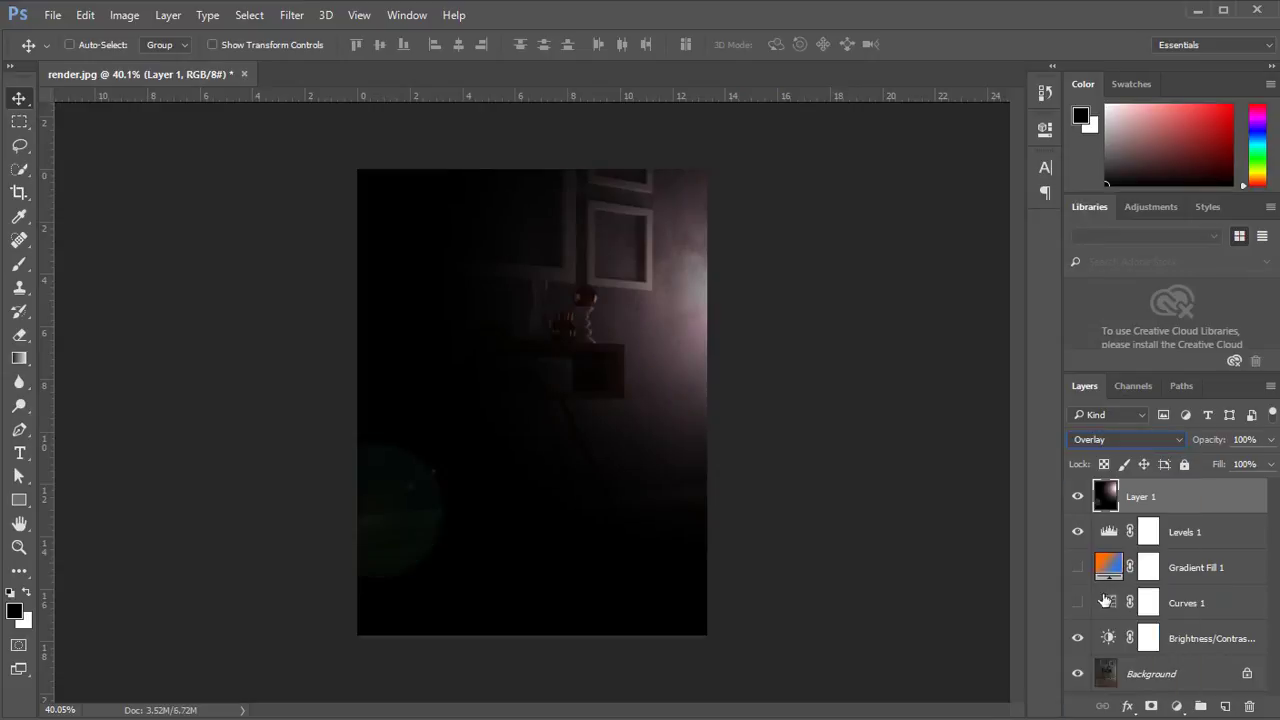
Set the lens flare layer's blend mode to Screen and lower its opacity to 39%.
left_click(1112, 441)
left_click(1100, 571)
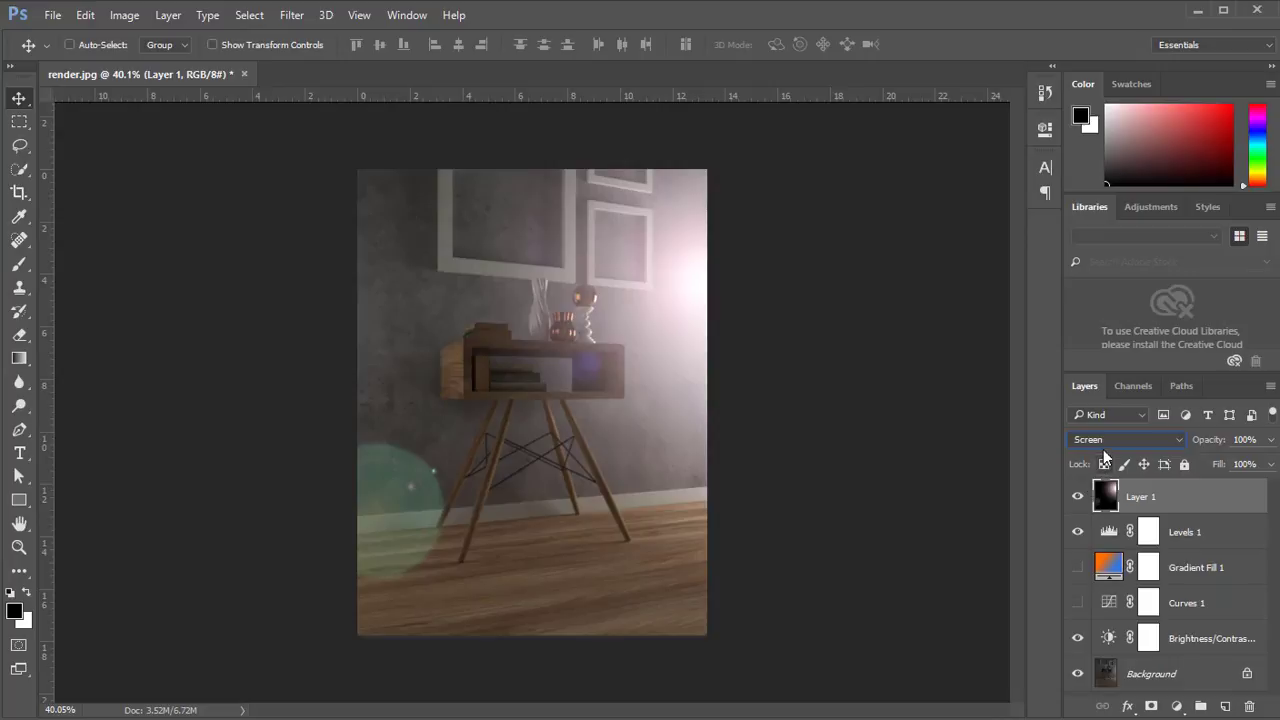
left_click_drag(1224, 443, 1198, 446)
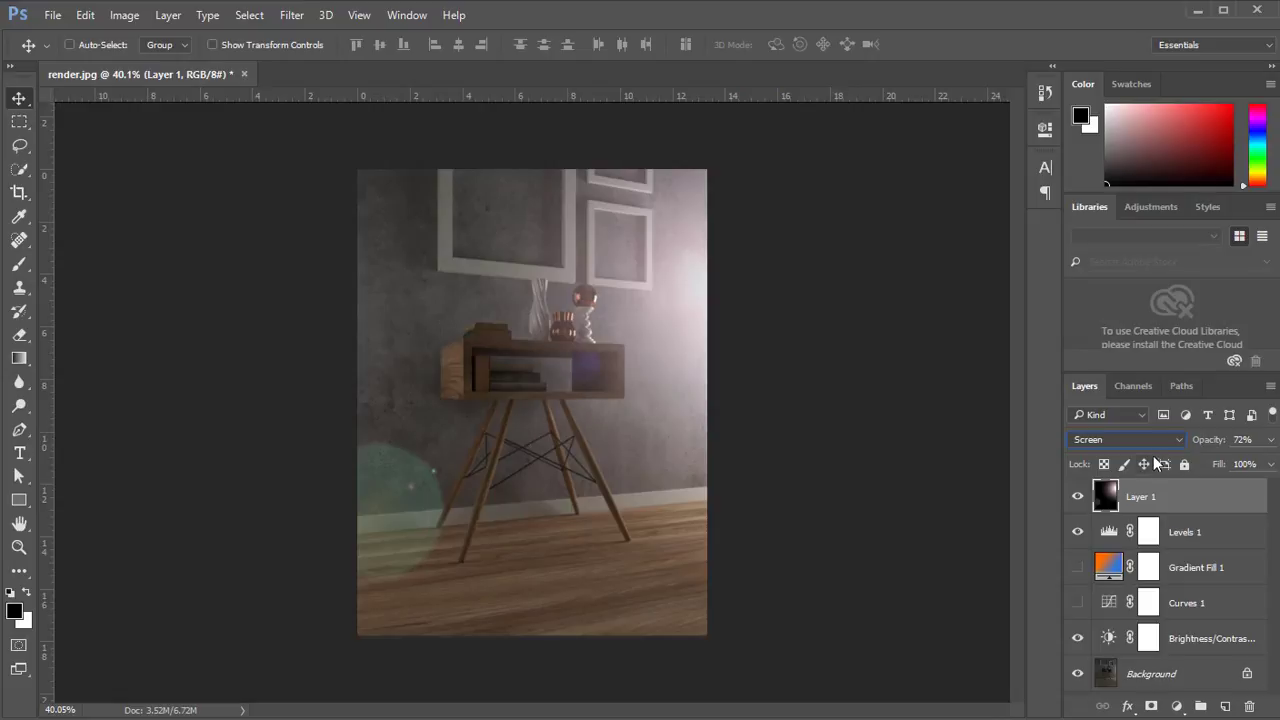
left_click_drag(1215, 441, 1214, 441)
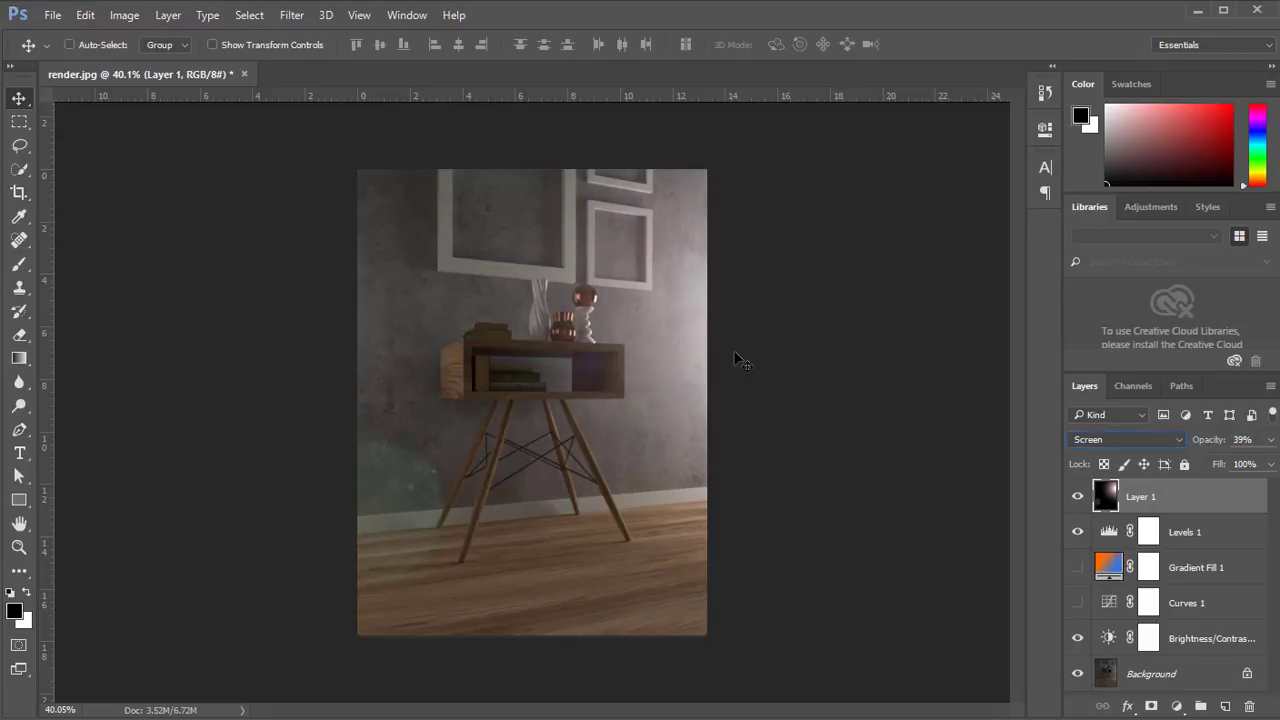